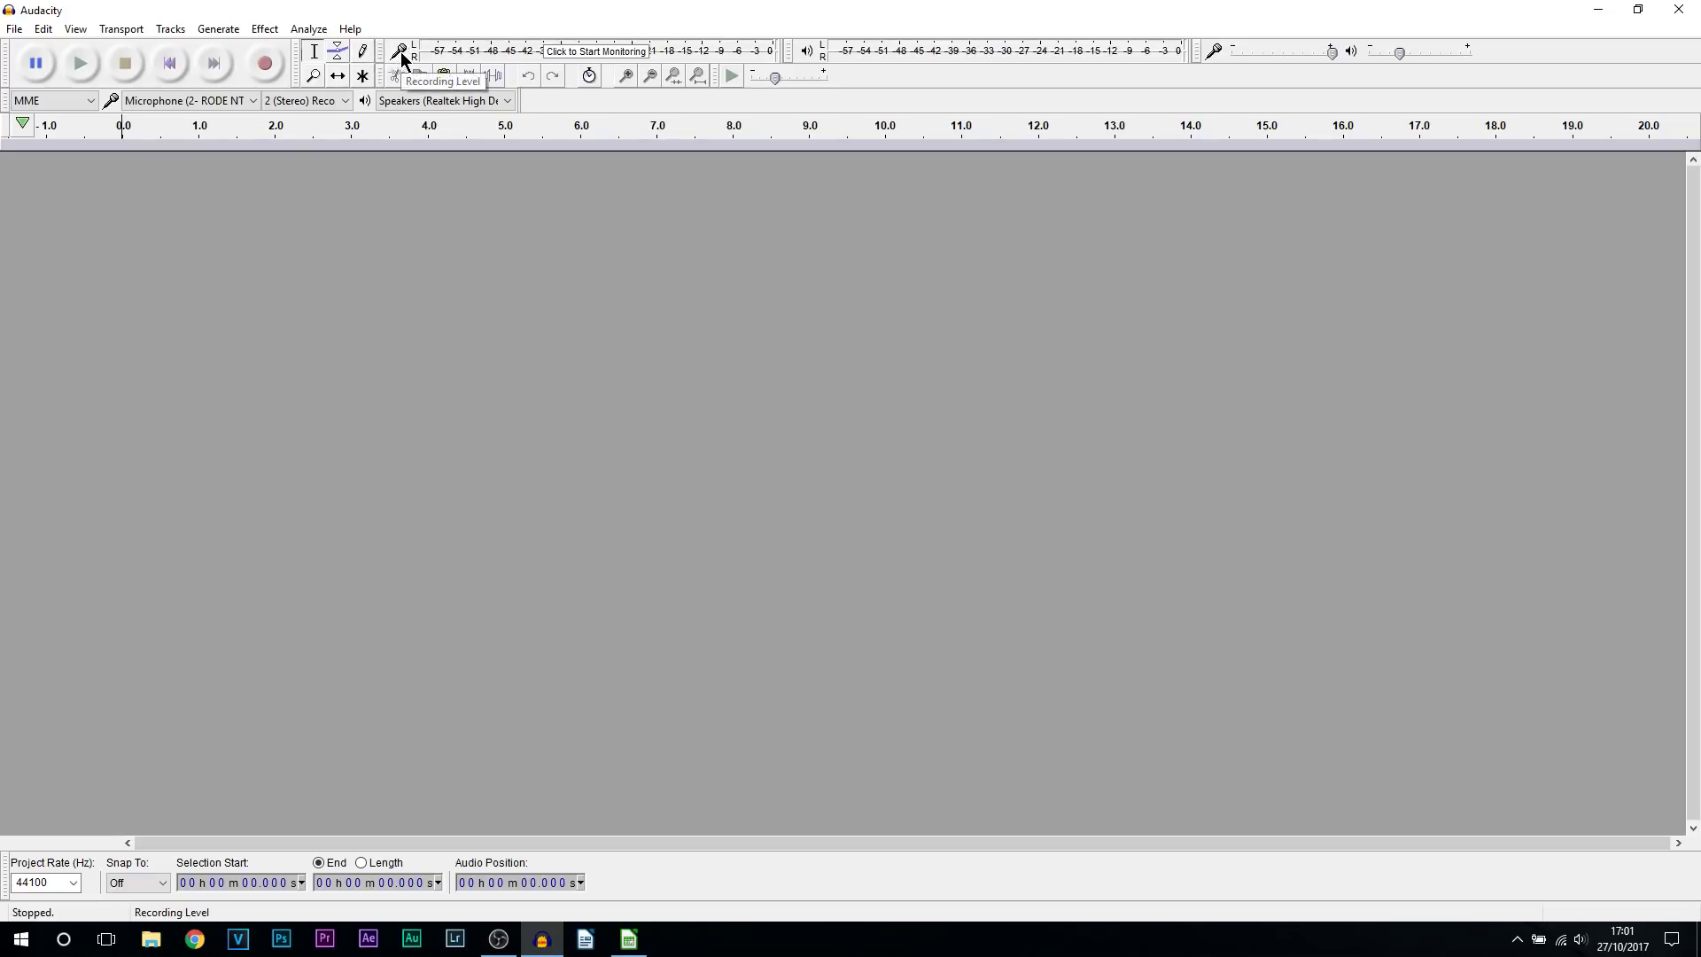
Start monitoring the microphone input level and lower the recording volume slightly below its maximum
{"action": "left_click", "coordinate": [594, 52]}
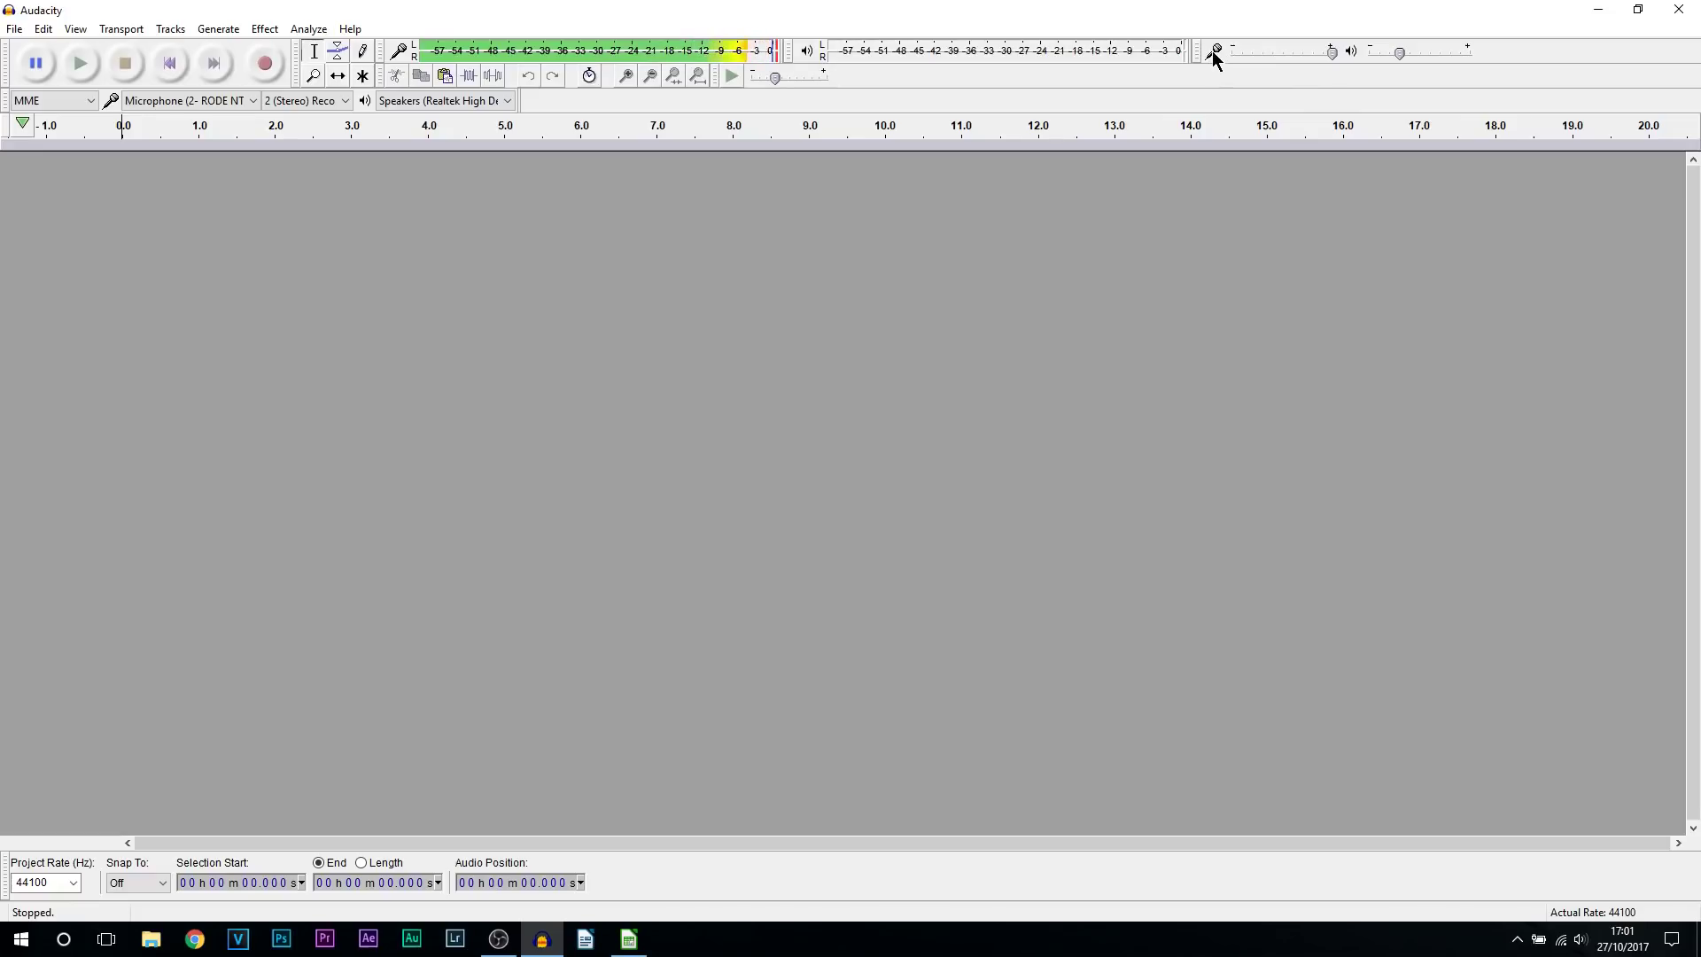
{"action": "left_click_drag", "start_coordinate": [1332, 51], "coordinate": [1315, 51]}
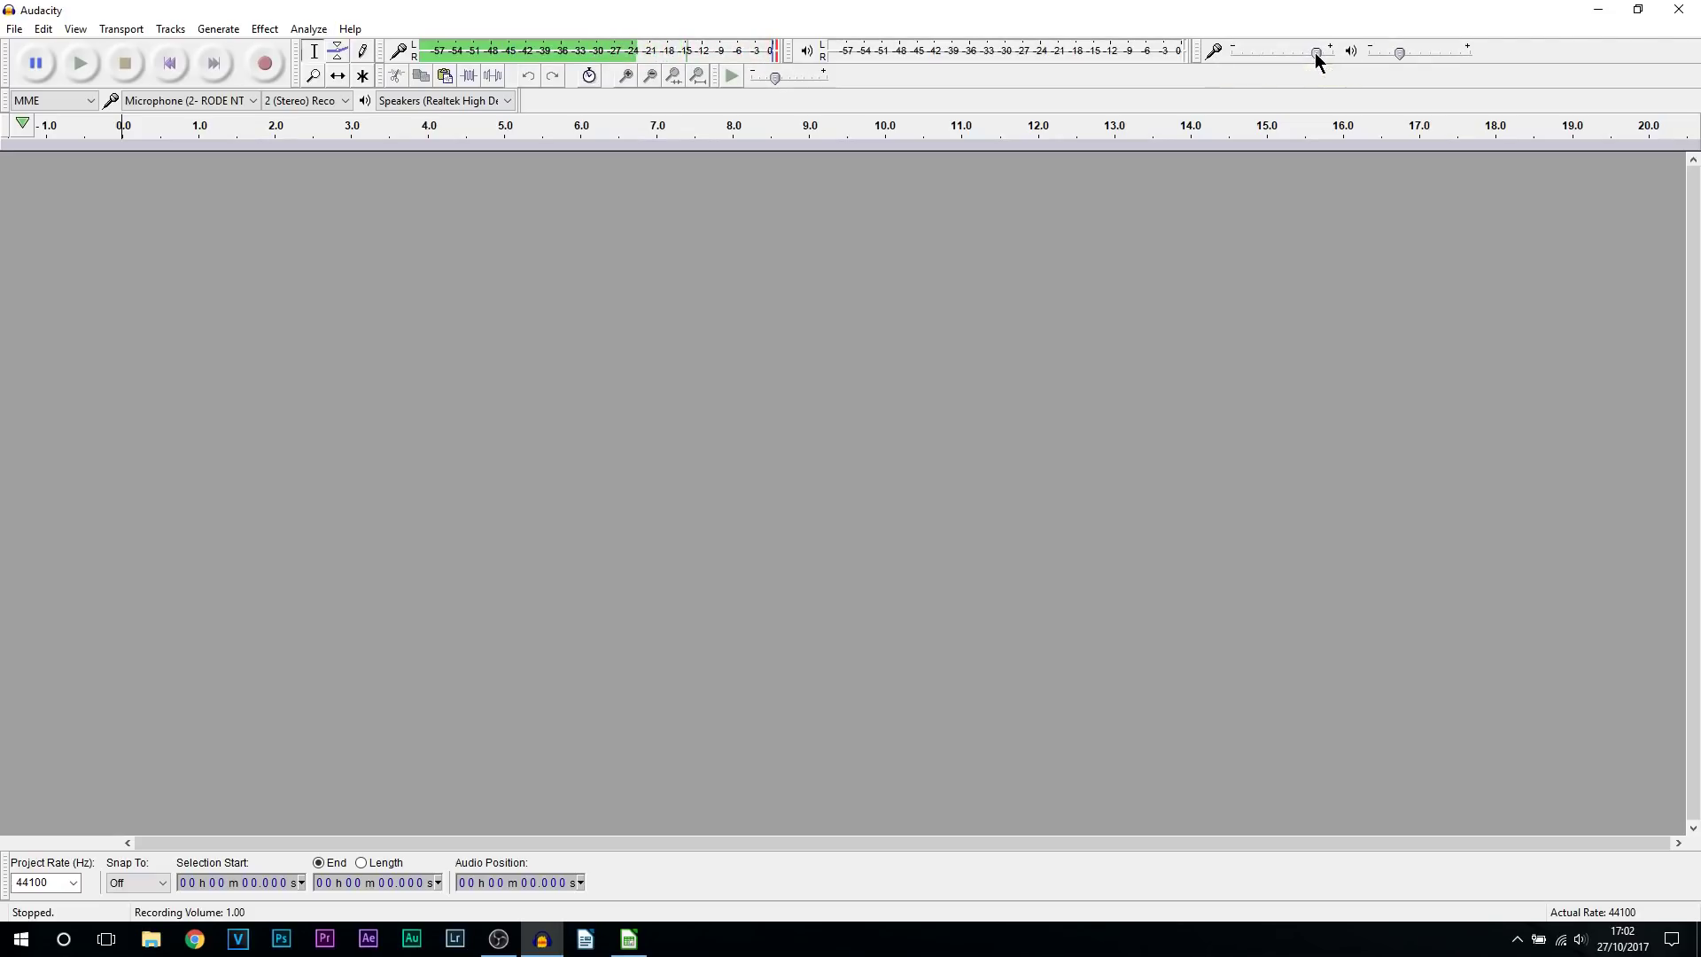
{"action": "left_click_drag", "start_coordinate": [1319, 52], "coordinate": [1324, 53]}
{"action": "mouse_move", "coordinate": [1325, 53]}
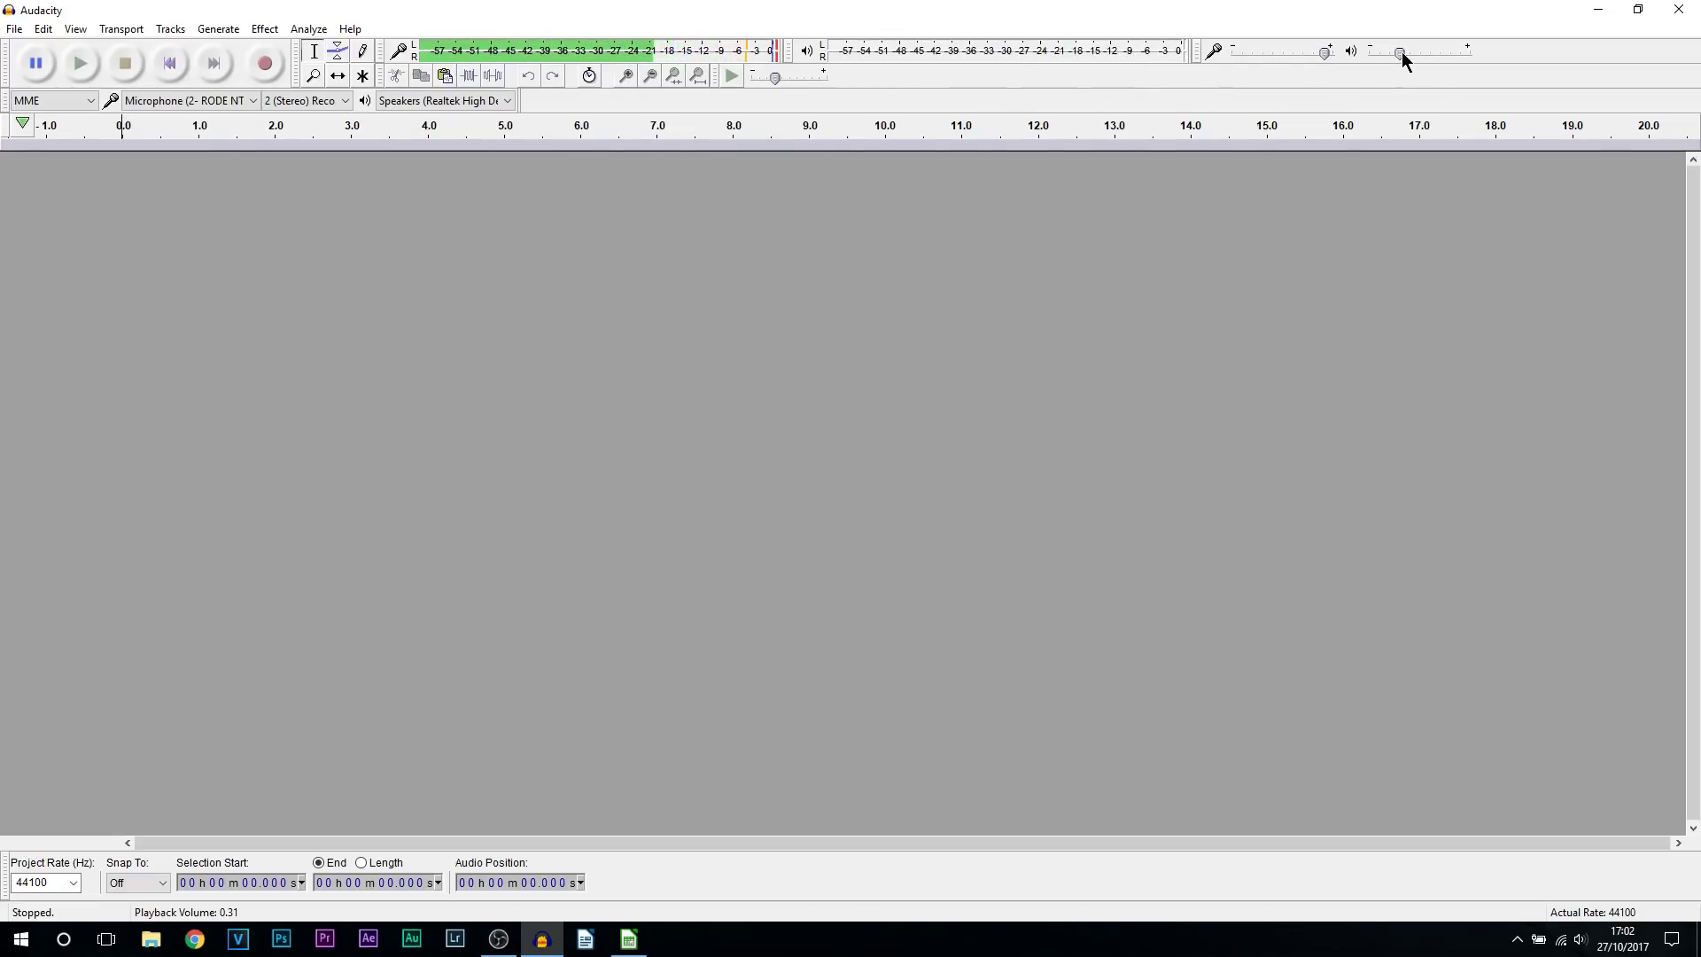
{"action": "mouse_move", "coordinate": [1402, 54]}
{"action": "mouse_move", "coordinate": [773, 78]}
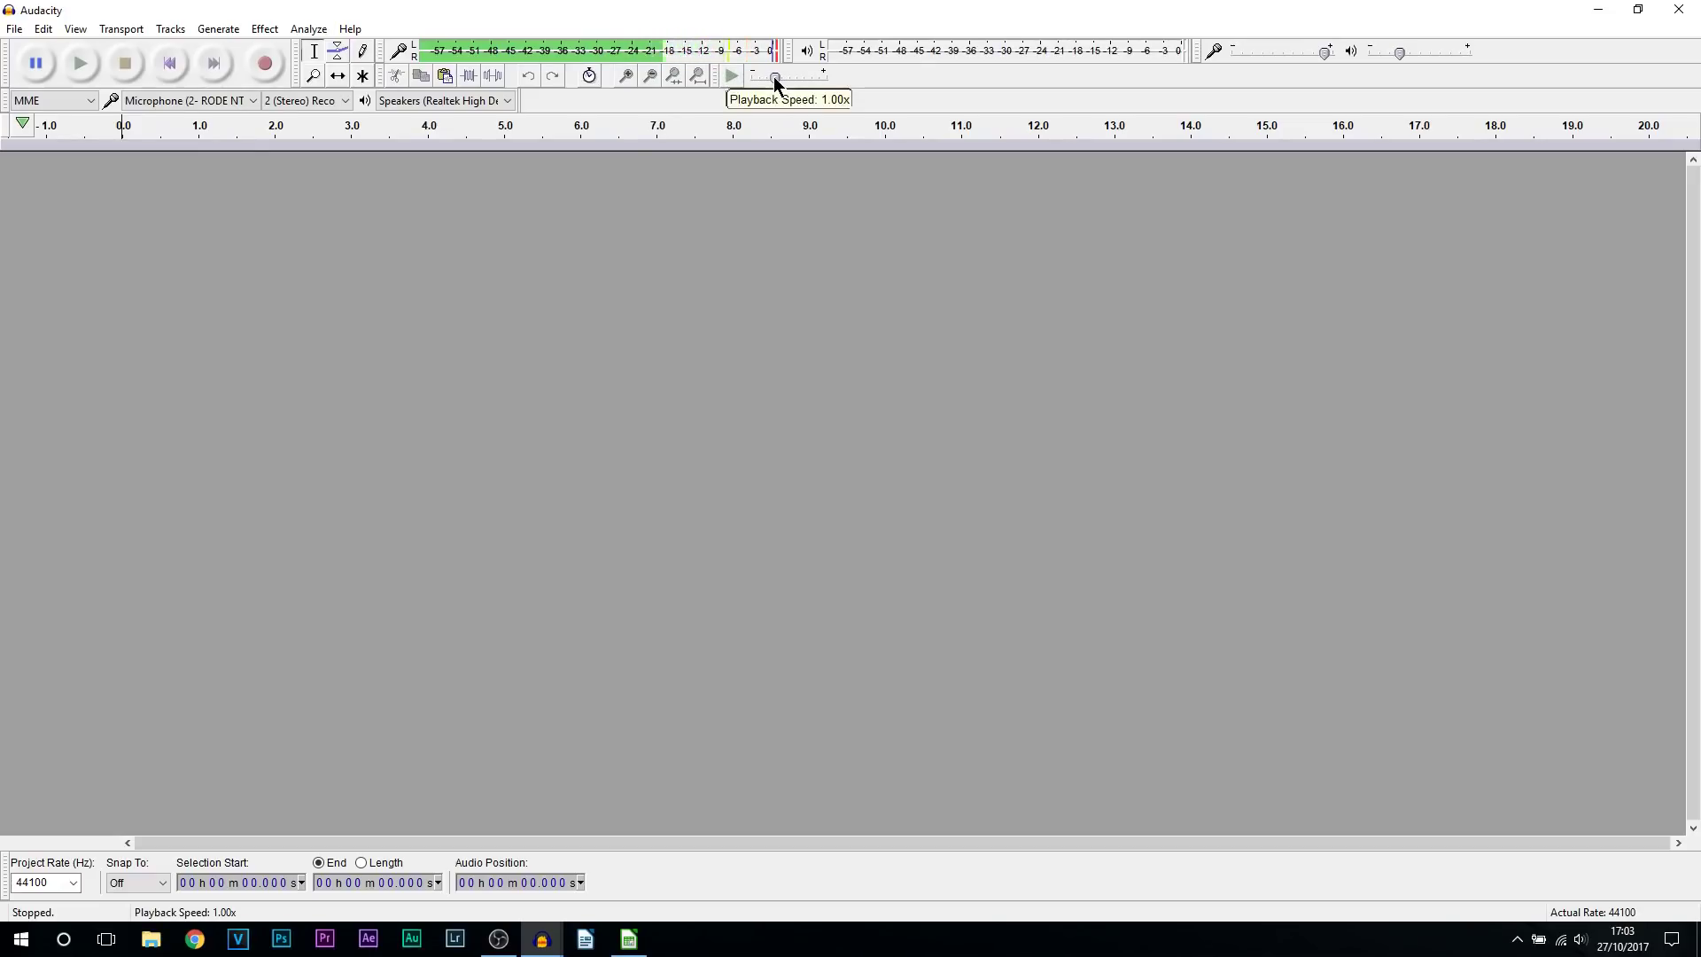
Review the available audio hosts and select MME
{"action": "left_click", "coordinate": [26, 102]}
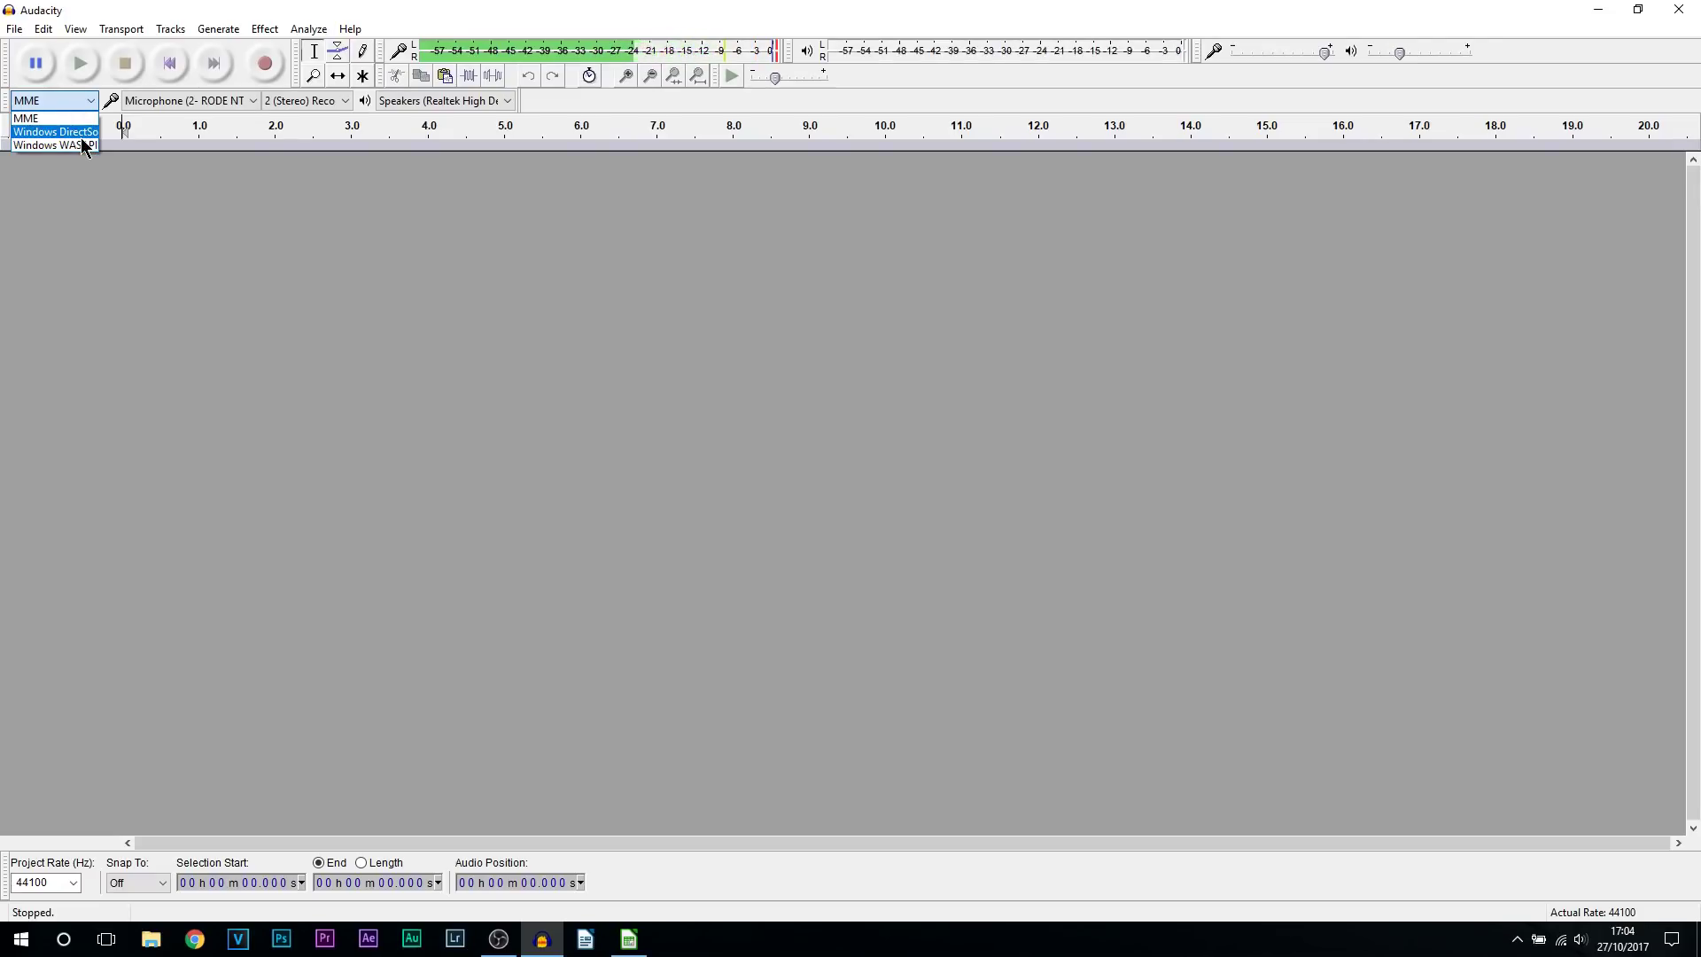
{"action": "left_click", "coordinate": [39, 119]}
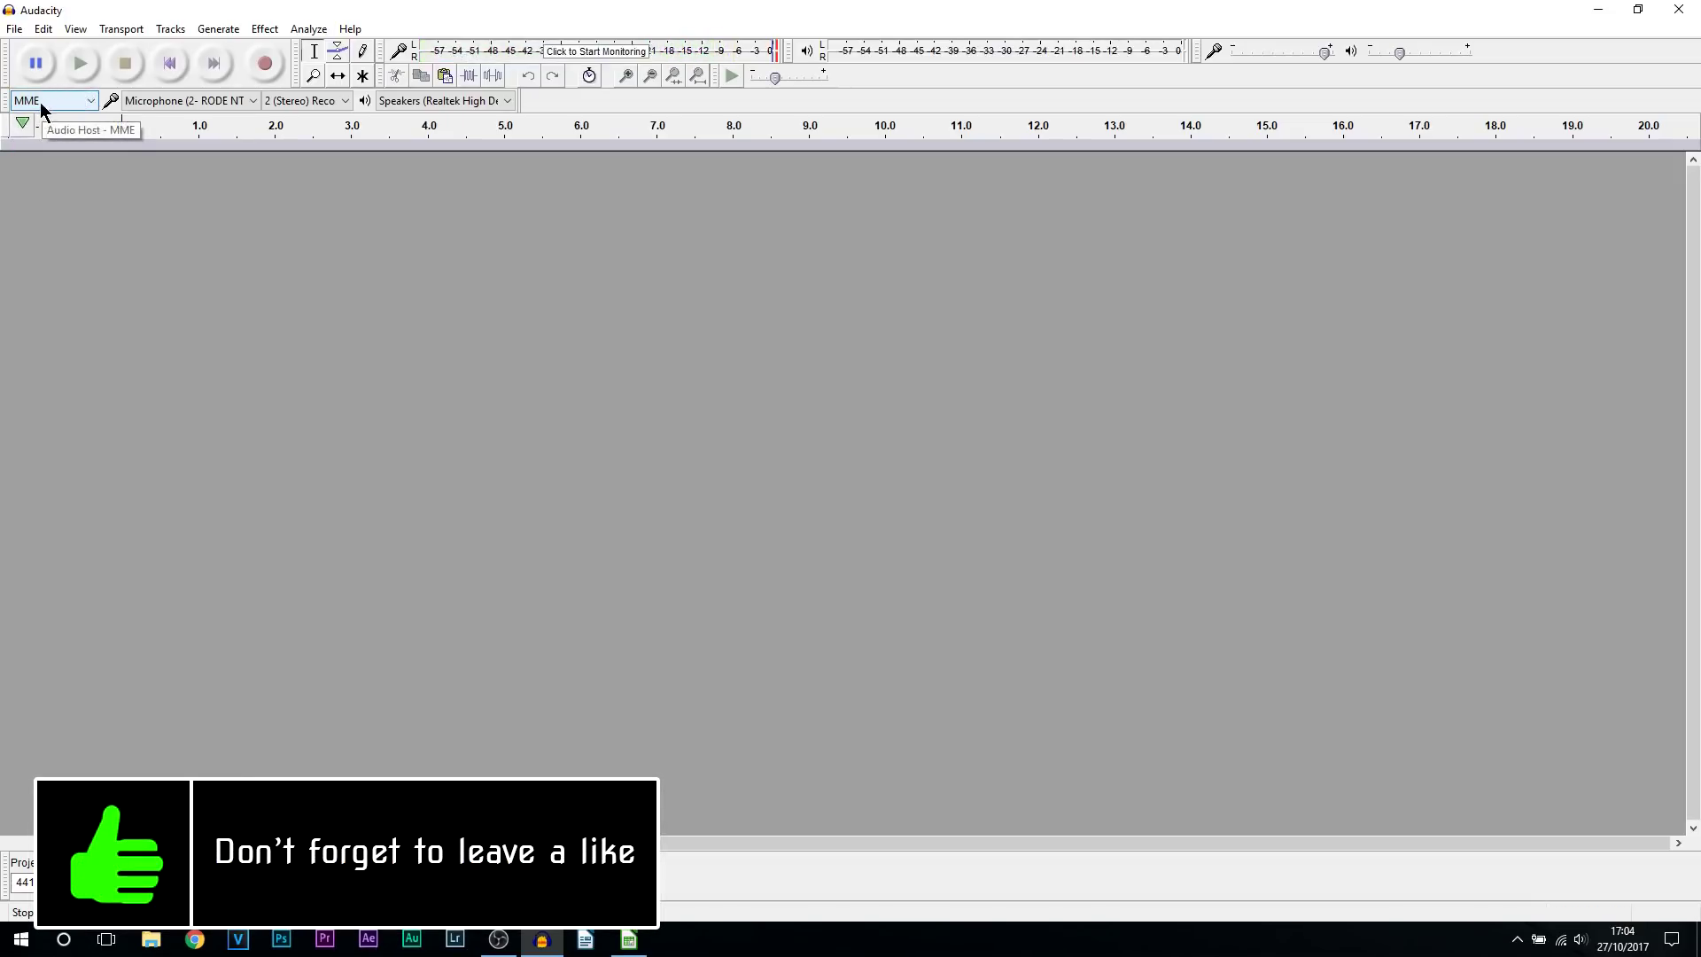
{"action": "left_click", "coordinate": [41, 103]}
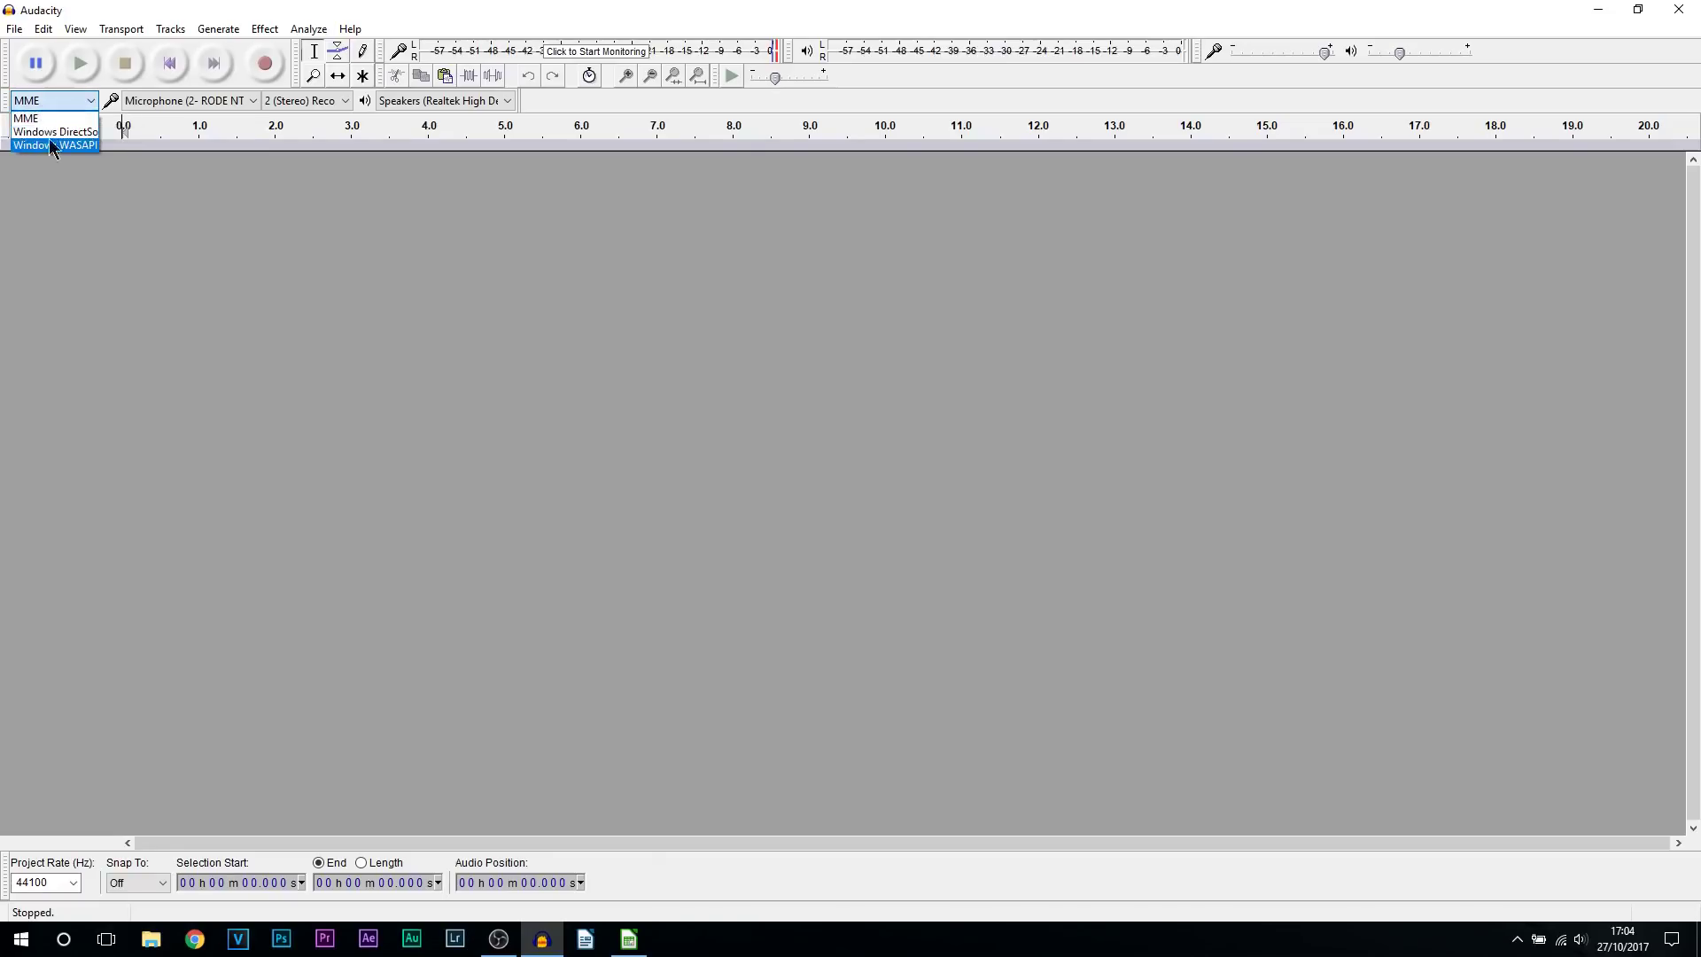
{"action": "left_click", "coordinate": [76, 117]}
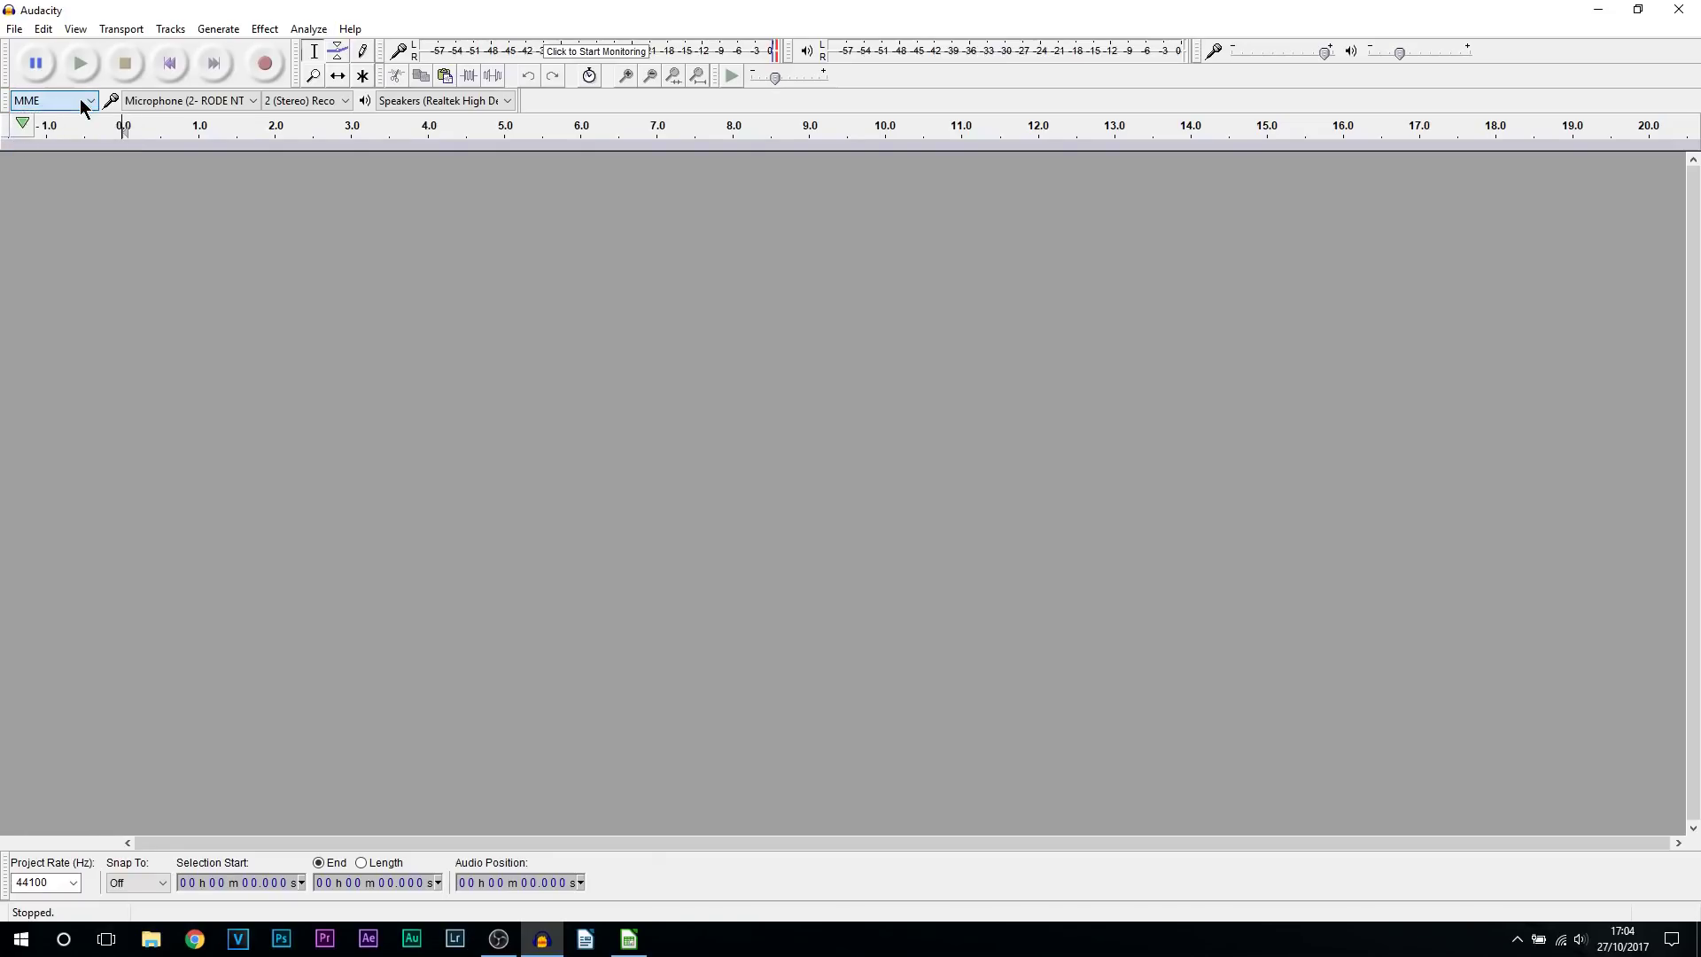
Set the recording device to Microsoft Sound Mapper and monitor its input level
{"action": "left_click", "coordinate": [175, 103]}
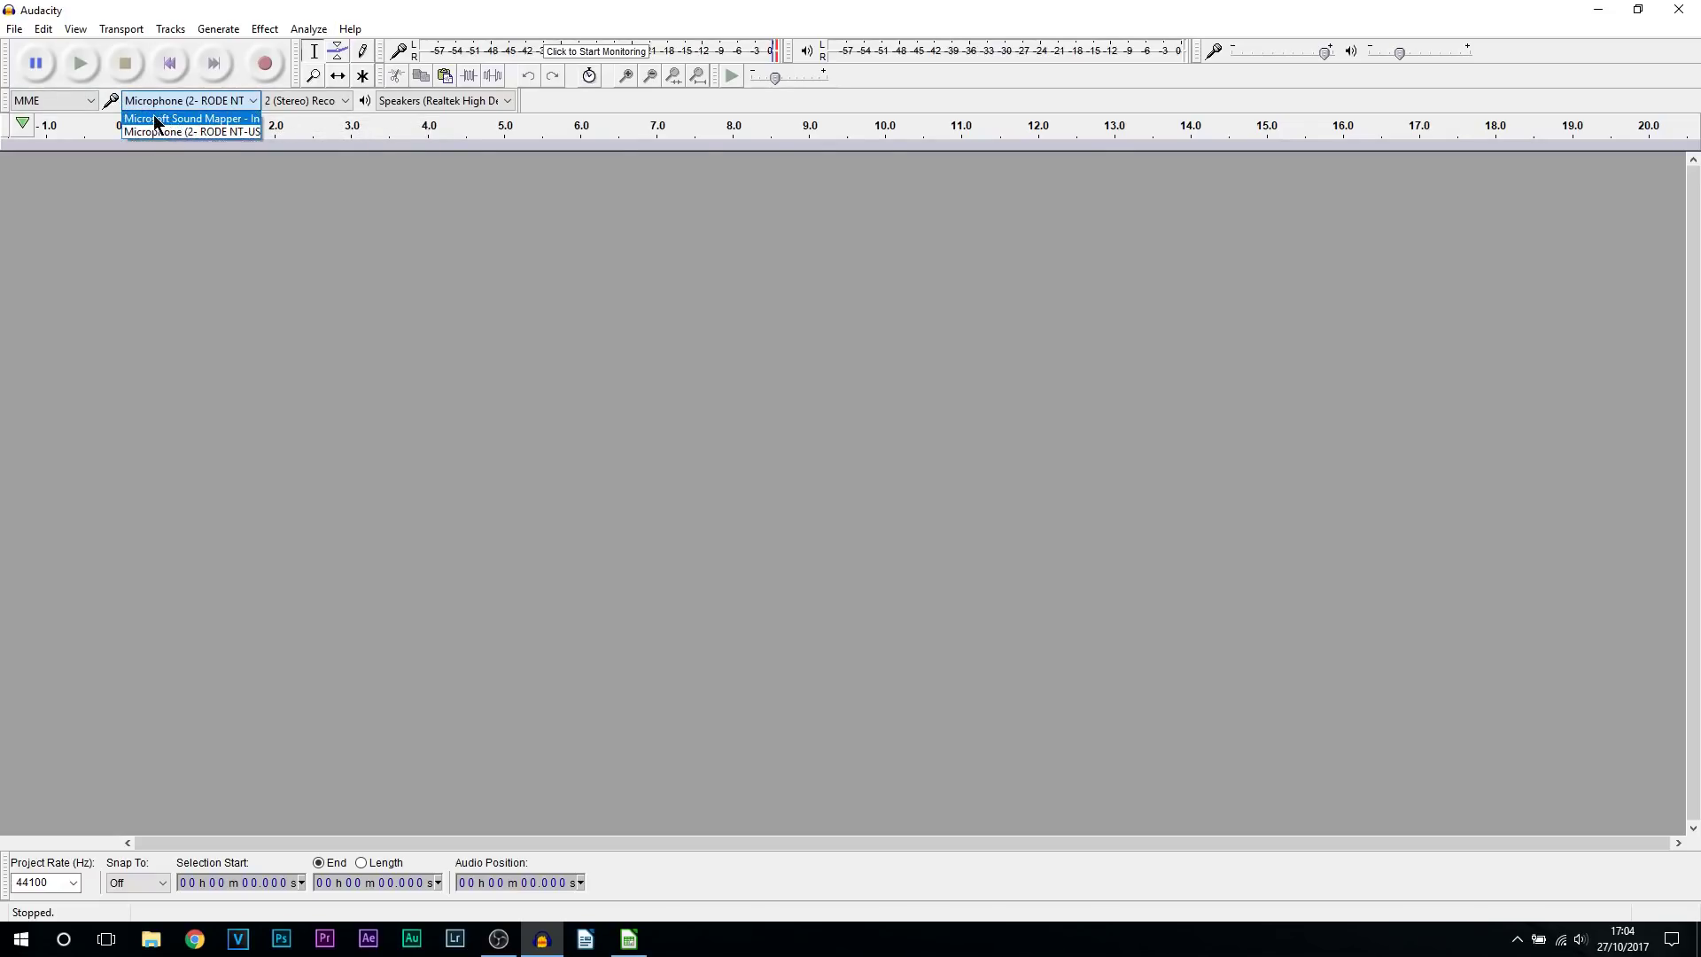
{"action": "left_click", "coordinate": [178, 119]}
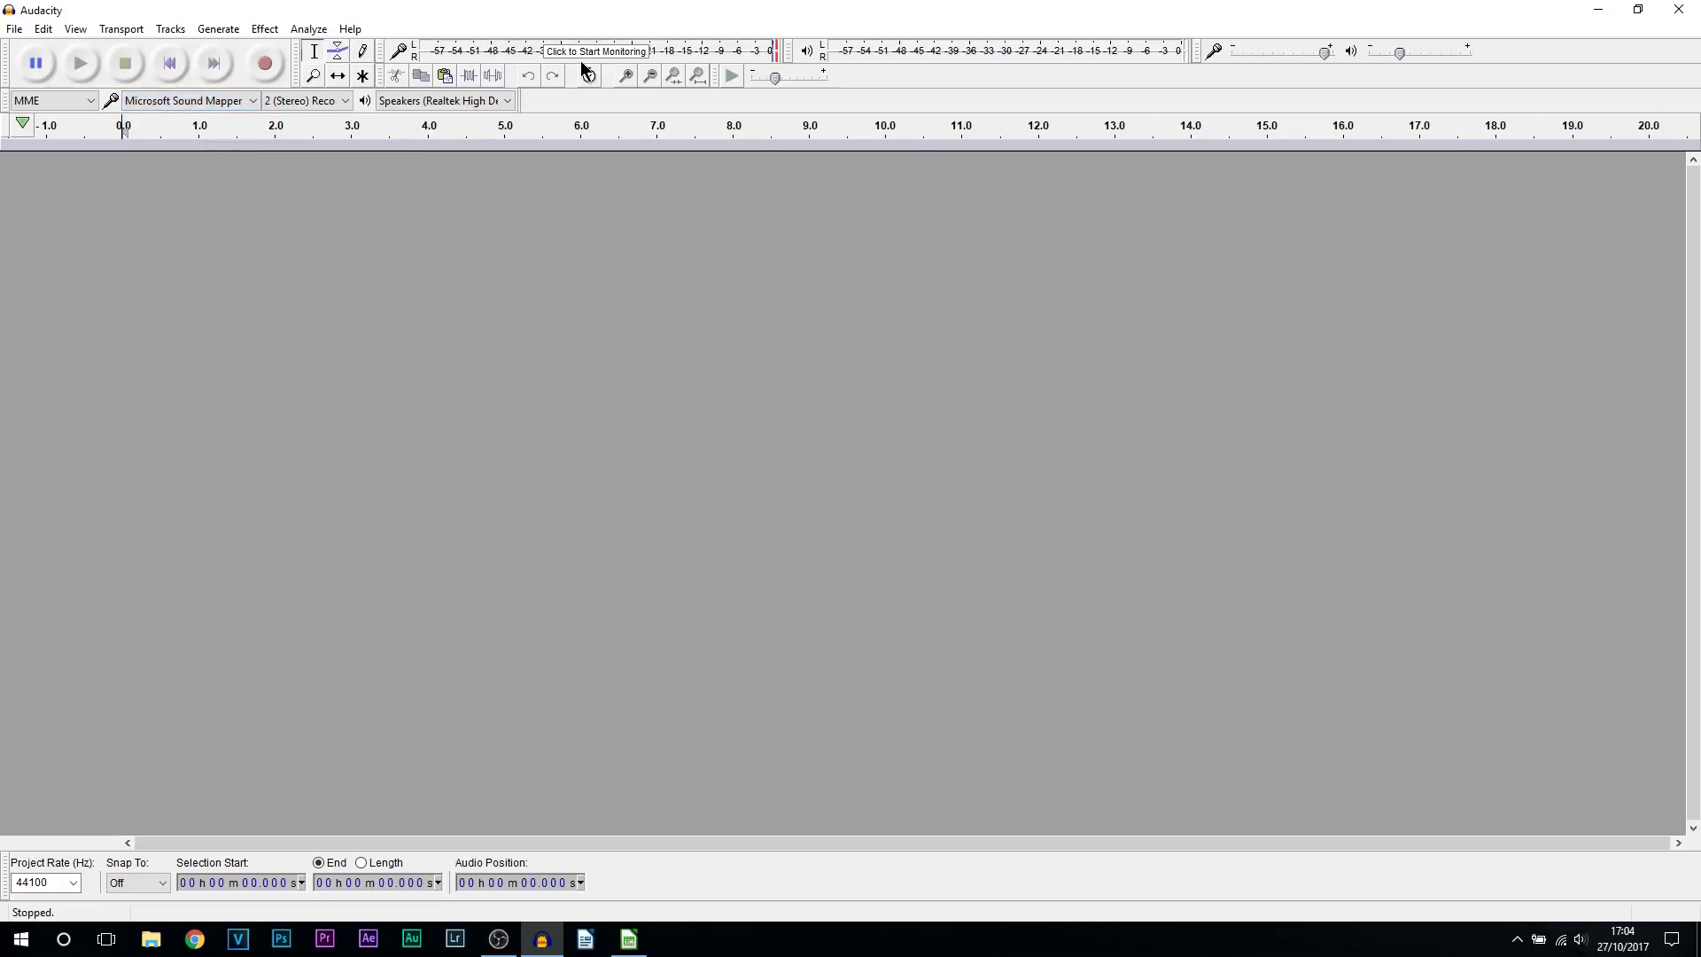
{"action": "left_click", "coordinate": [604, 52]}
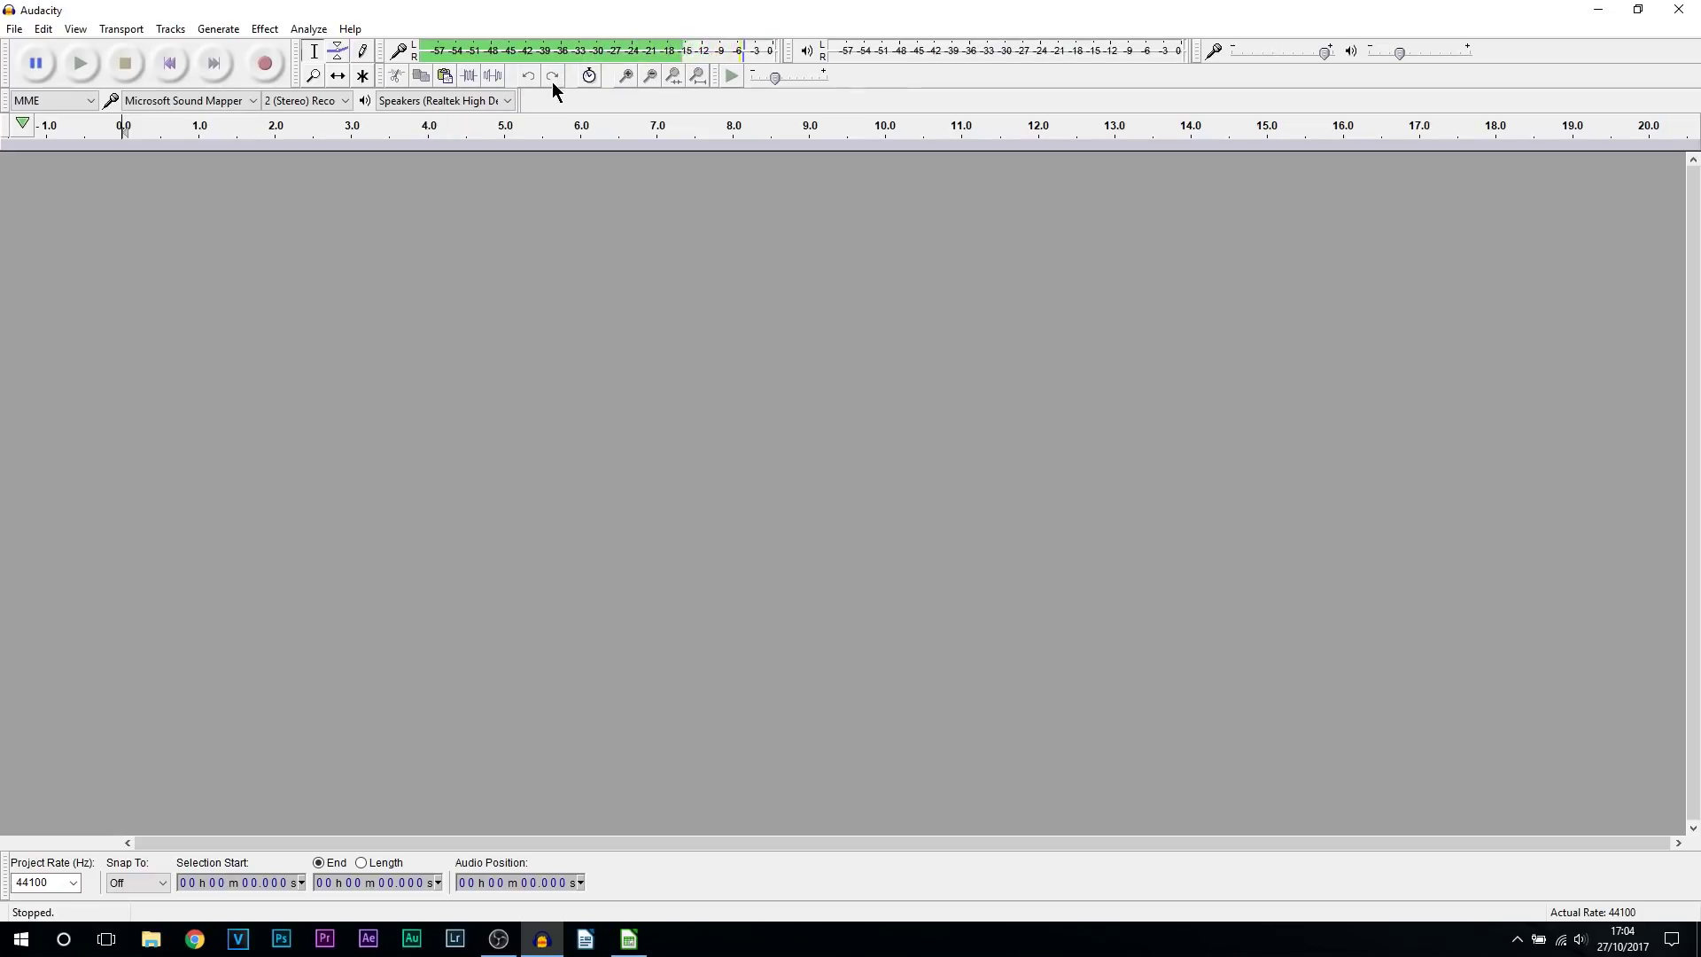
Check the RODE NT-USB microphone in the Windows recording devices and close the Sound dialog
{"action": "right_click", "coordinate": [1582, 941]}
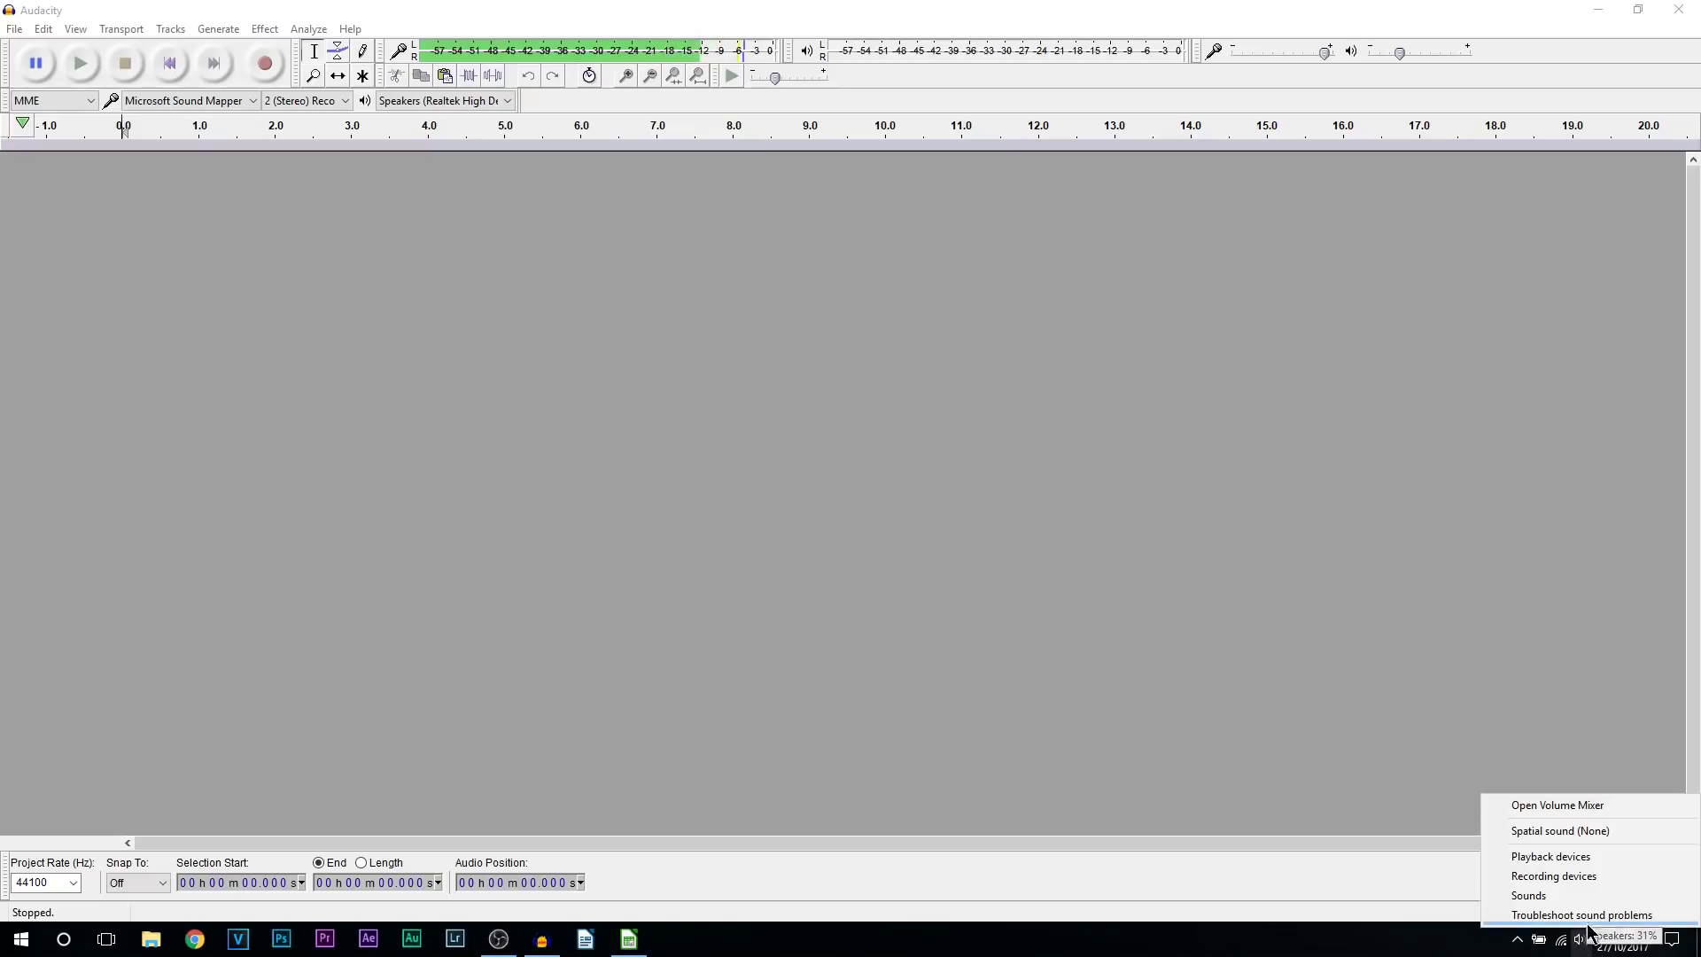
{"action": "left_click", "coordinate": [1591, 876]}
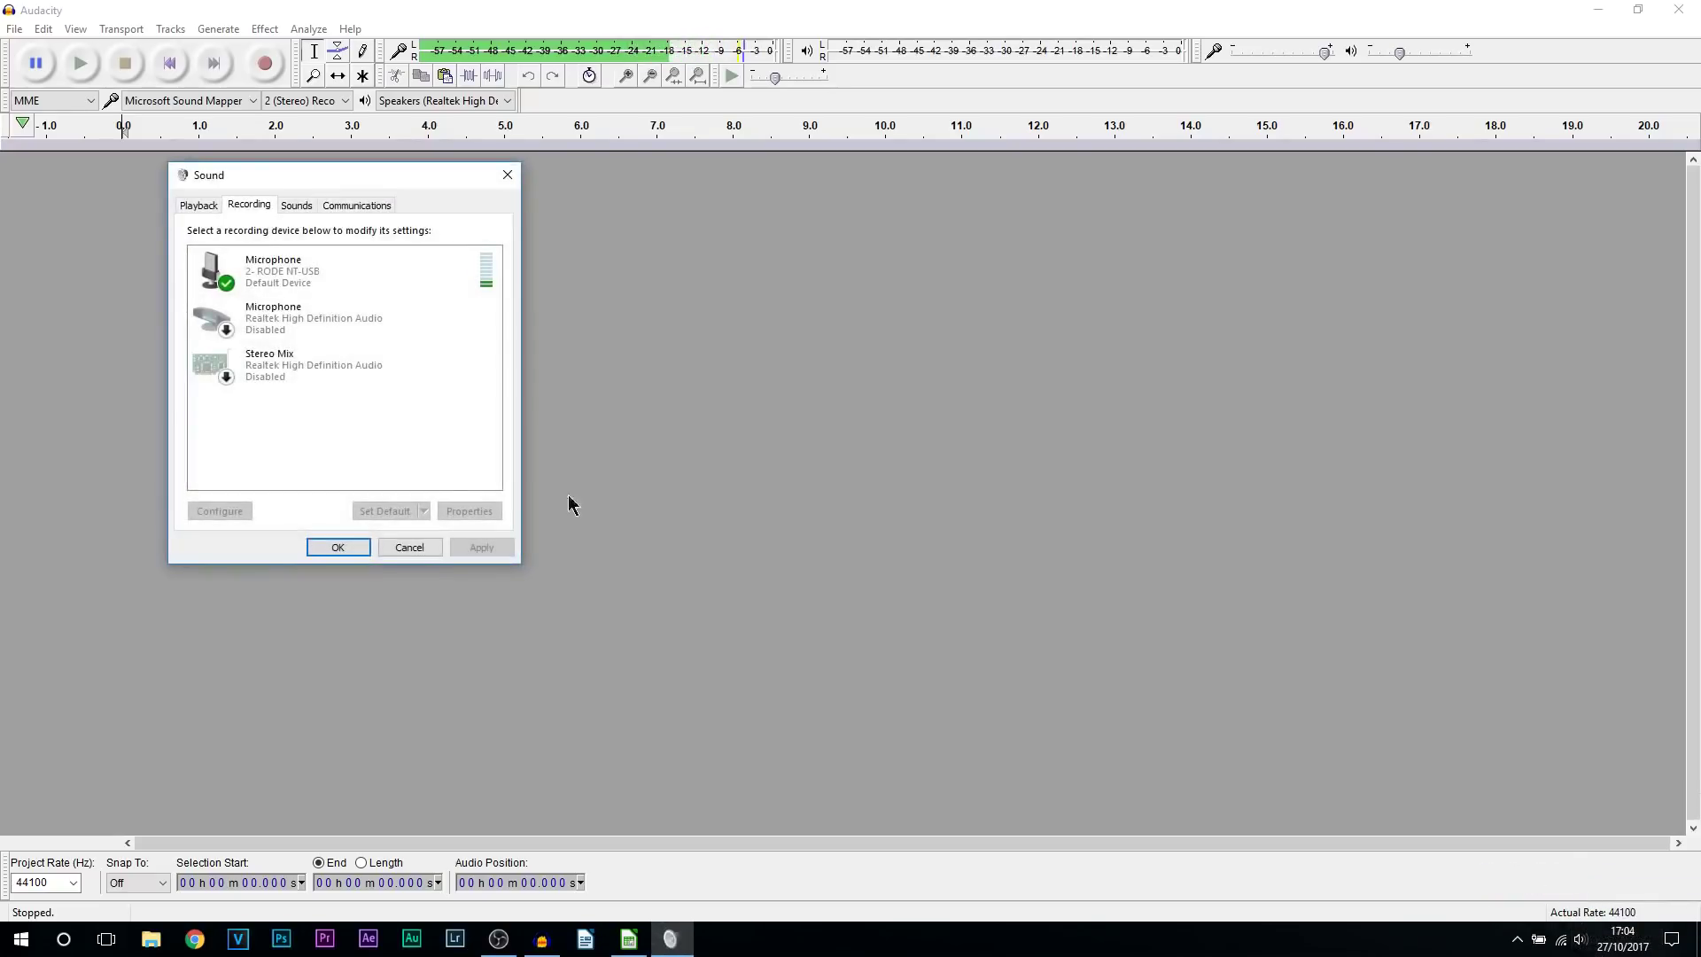
{"action": "left_click", "coordinate": [301, 279]}
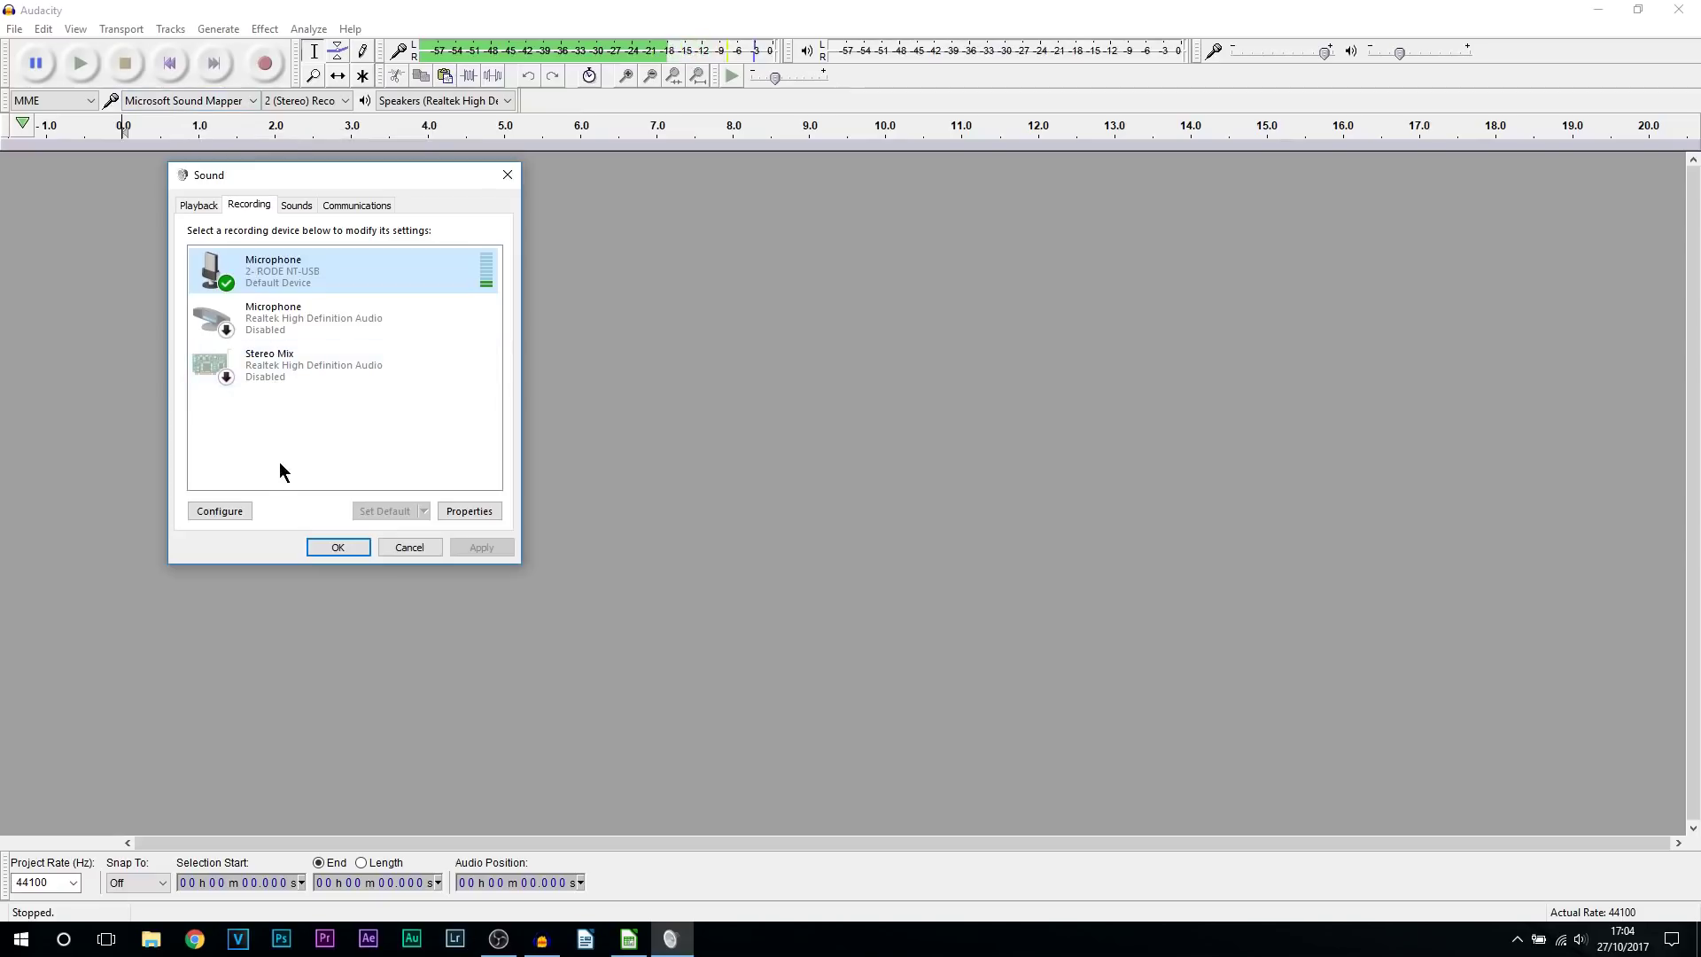
{"action": "left_click", "coordinate": [338, 546]}
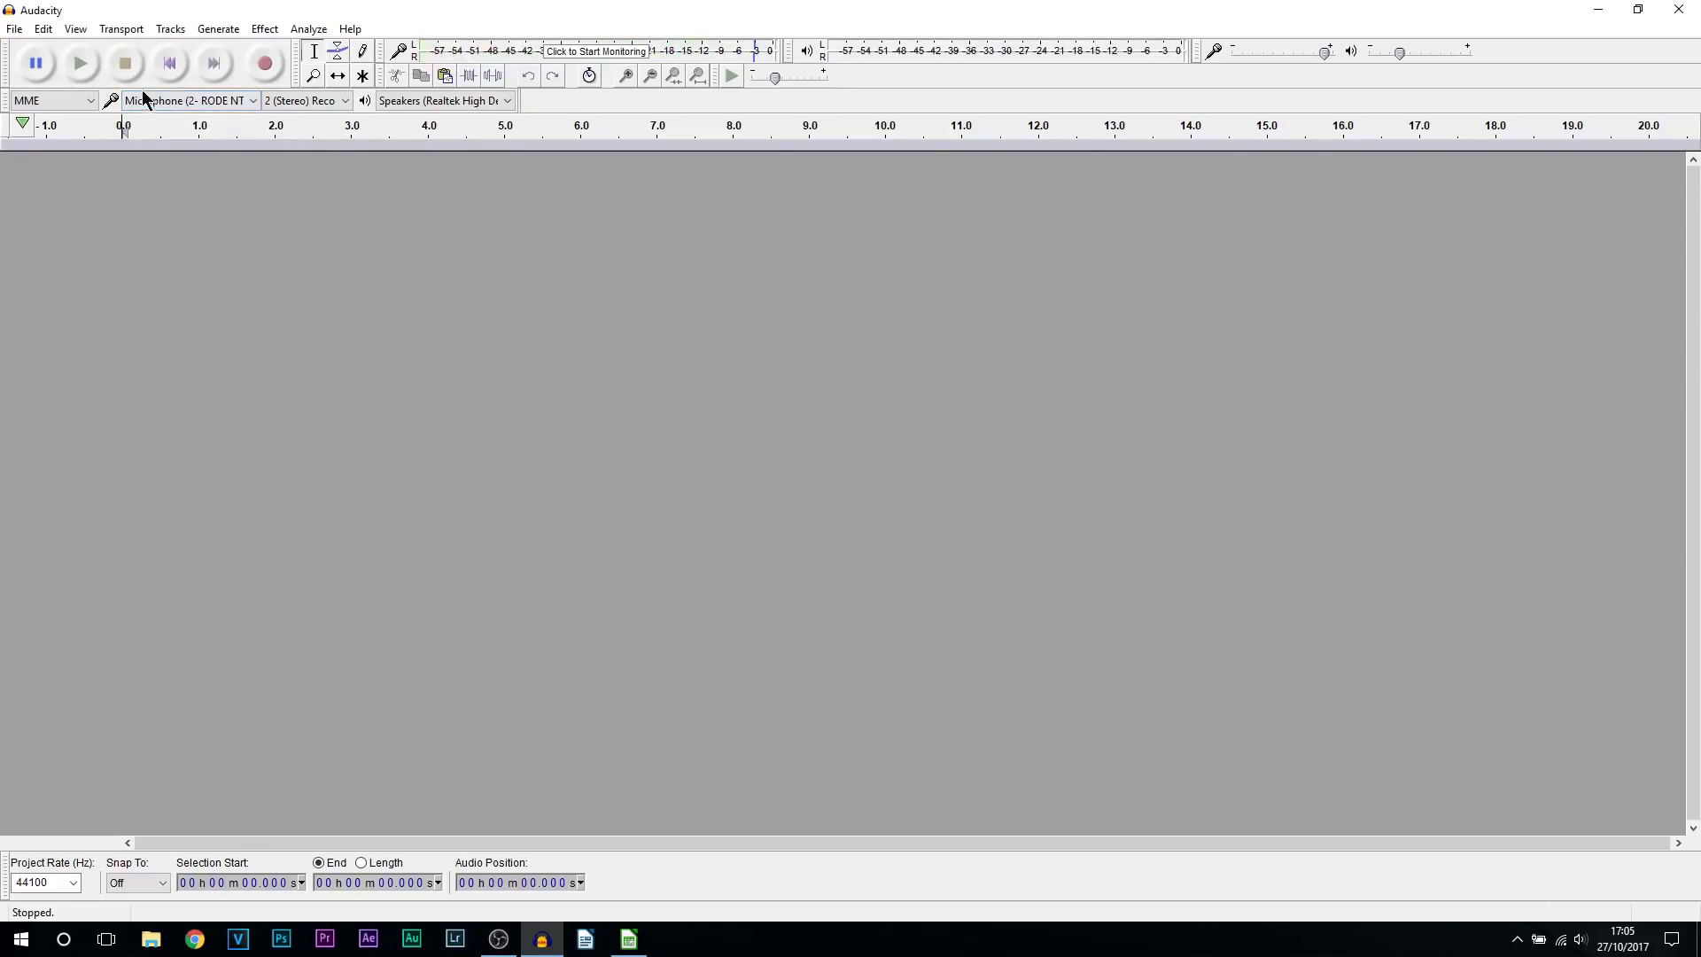
Check the options for showing disabled and disconnected devices in the Windows recording devices list
{"action": "right_click", "coordinate": [1579, 941]}
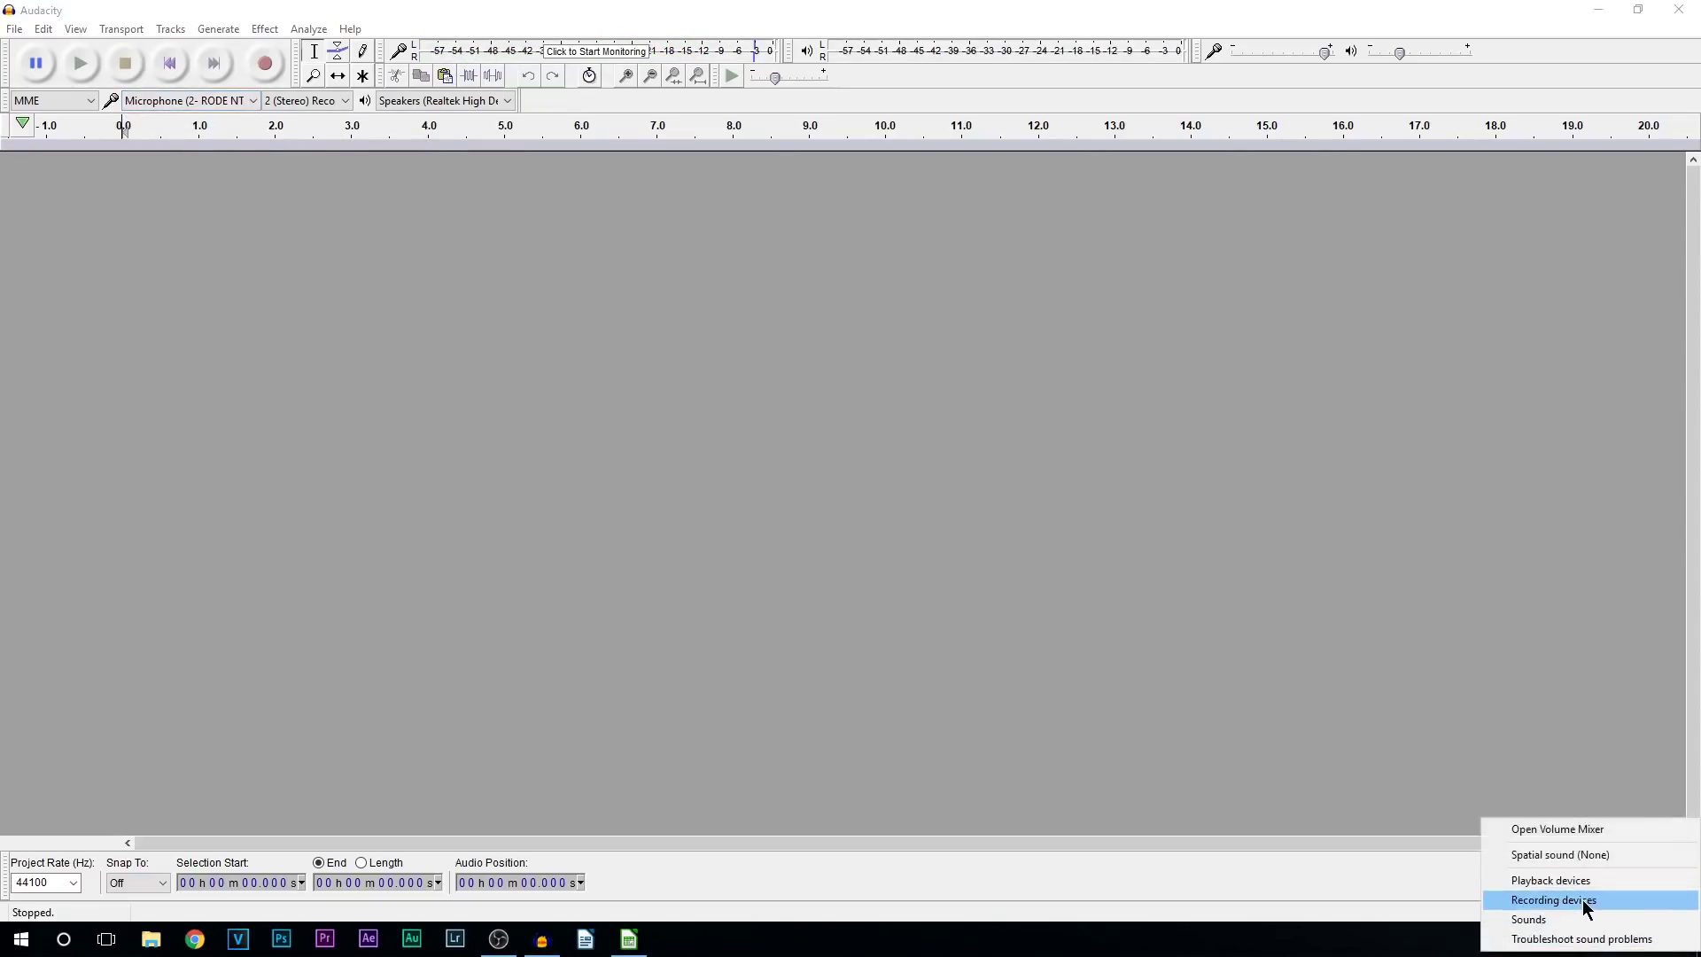
{"action": "left_click", "coordinate": [1585, 901]}
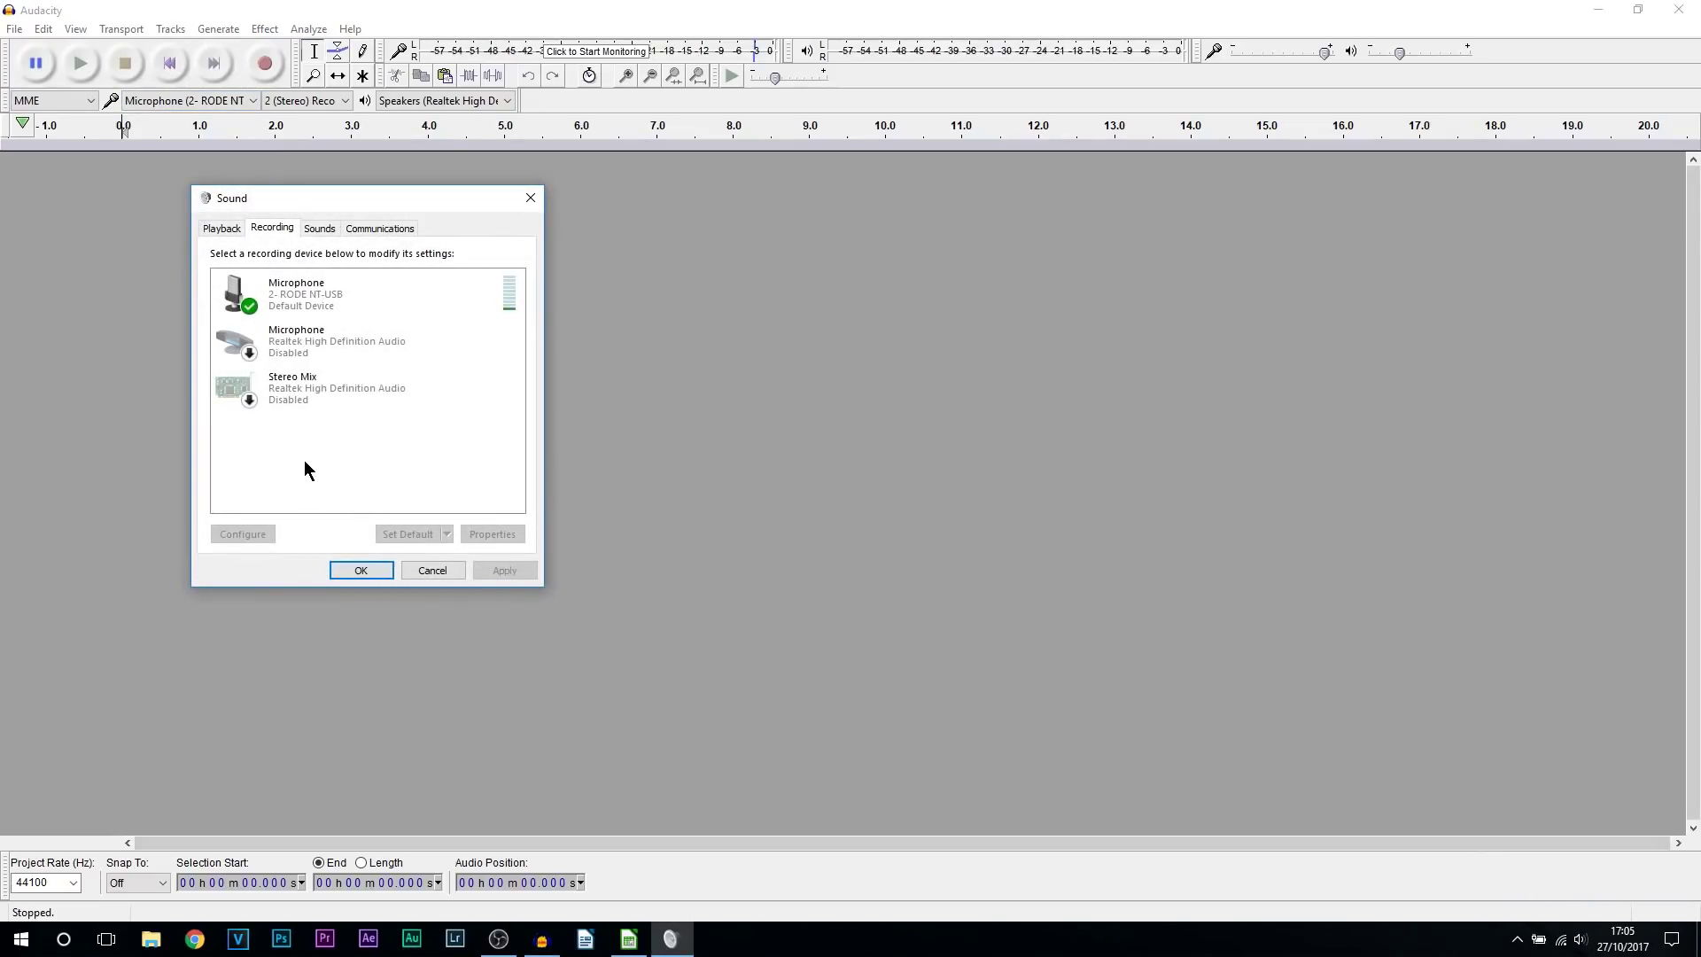
{"action": "right_click", "coordinate": [305, 462]}
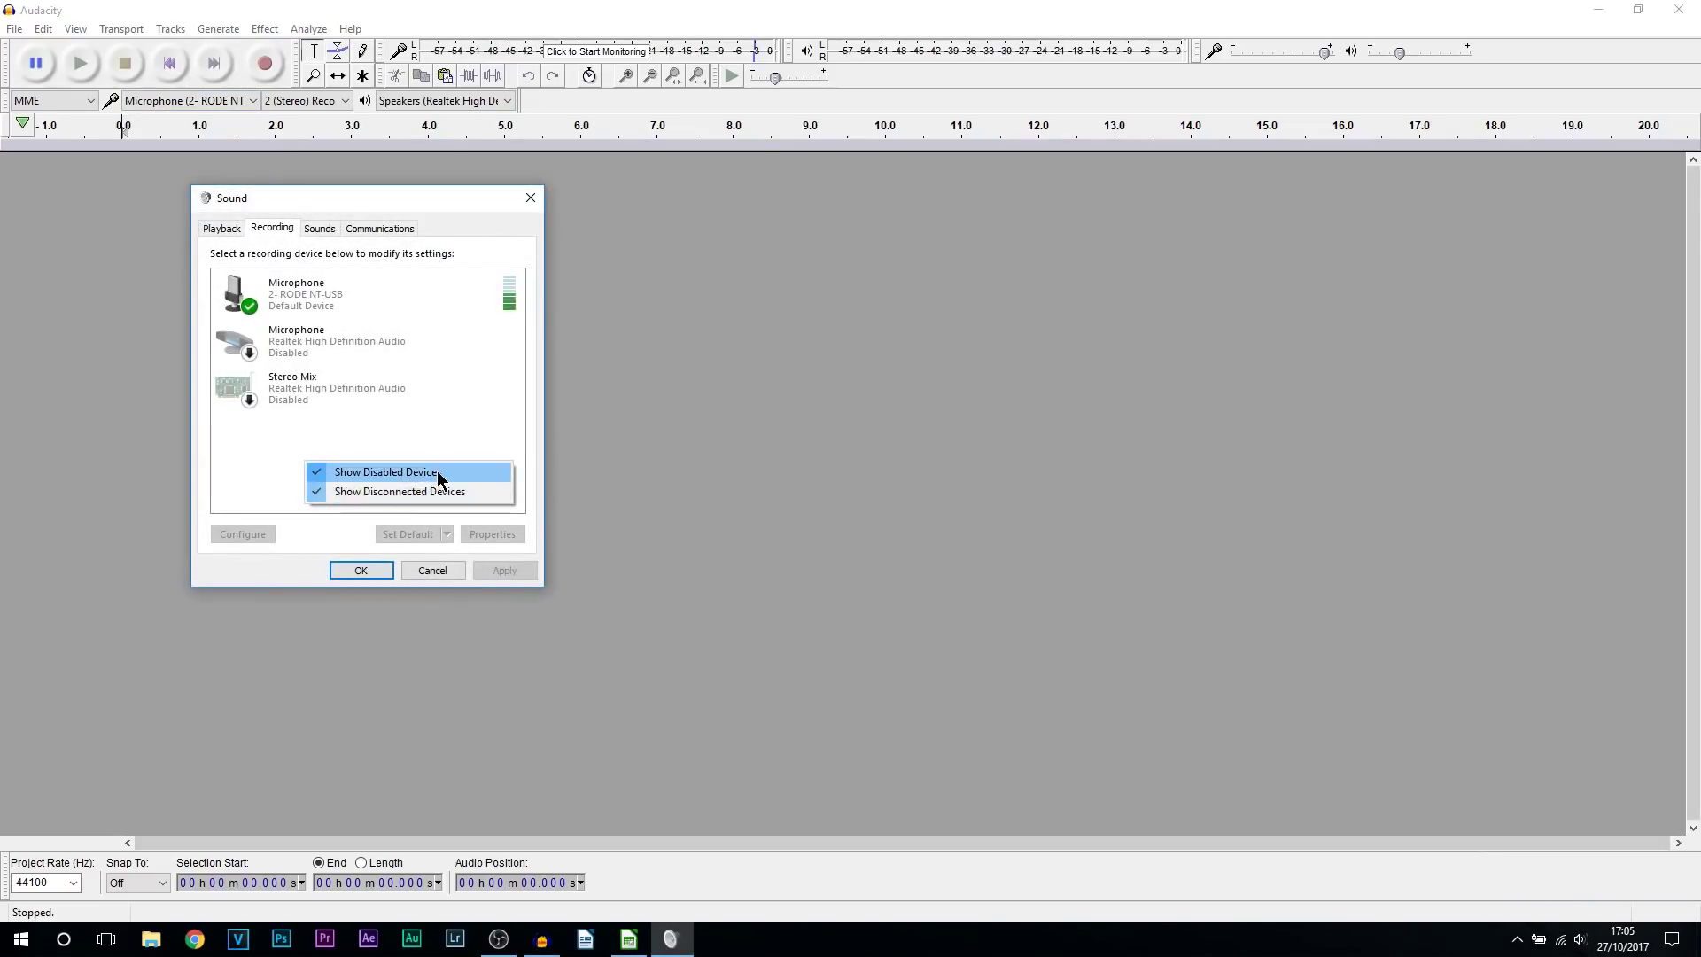
{"action": "left_click", "coordinate": [228, 447]}
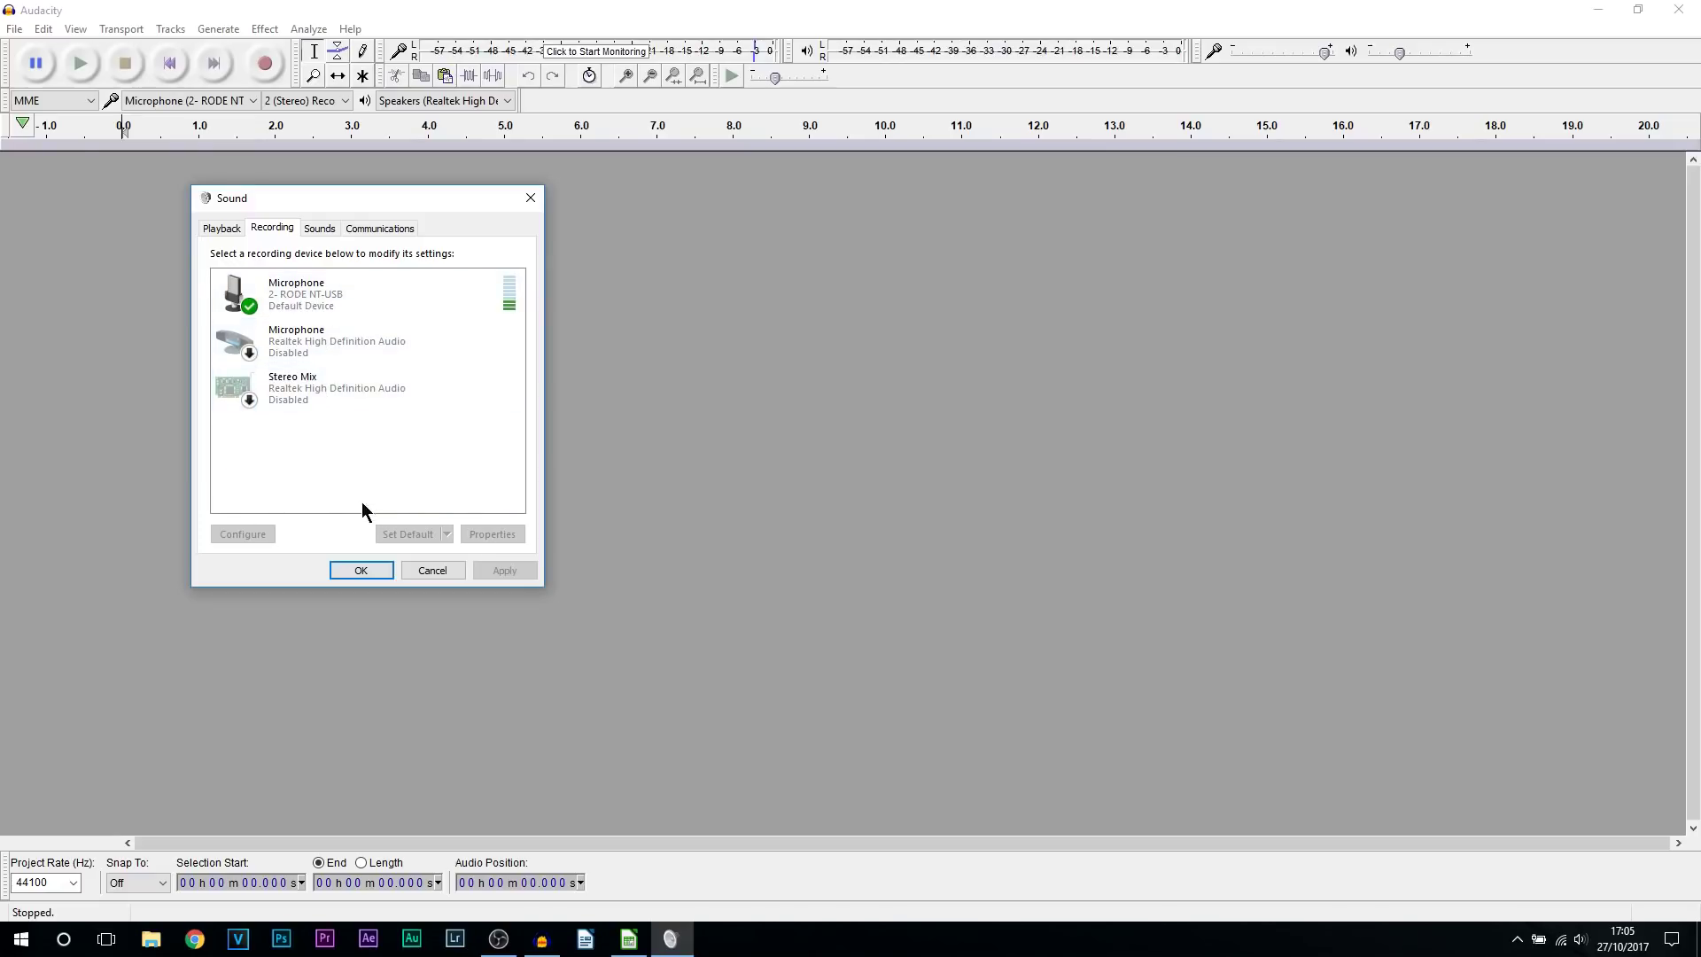
{"action": "left_click", "coordinate": [359, 570]}
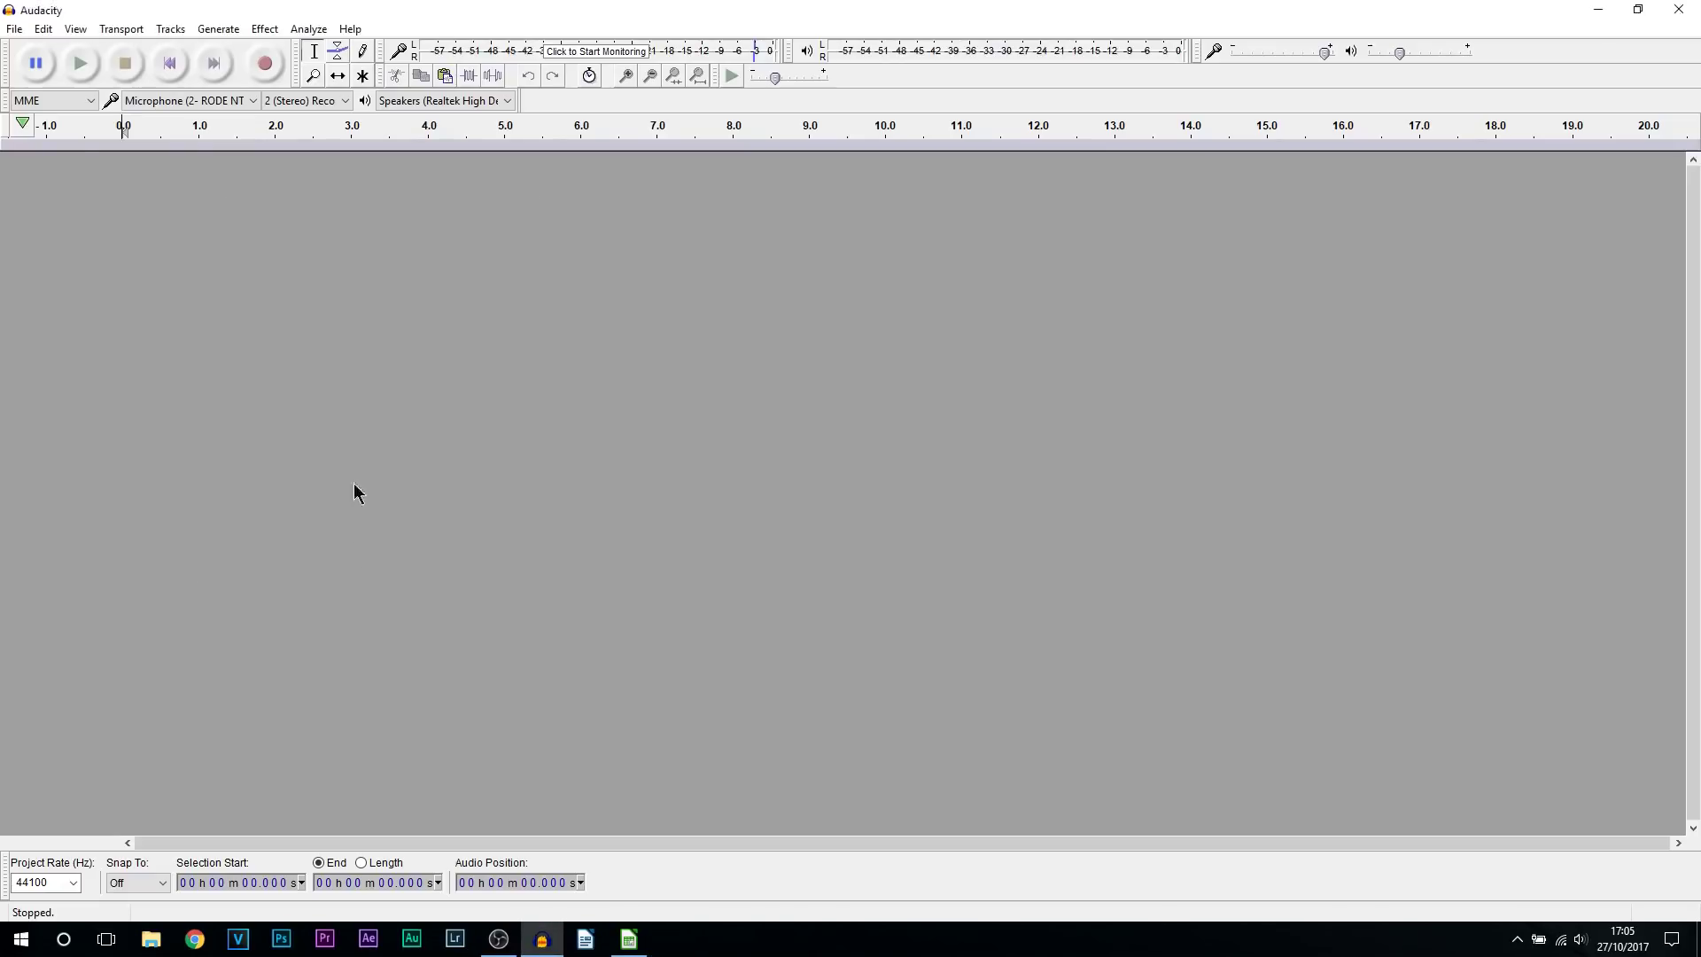
Set the recording device to the RODE NT-USB microphone with 2 (Stereo) recording channels
{"action": "left_click", "coordinate": [184, 99]}
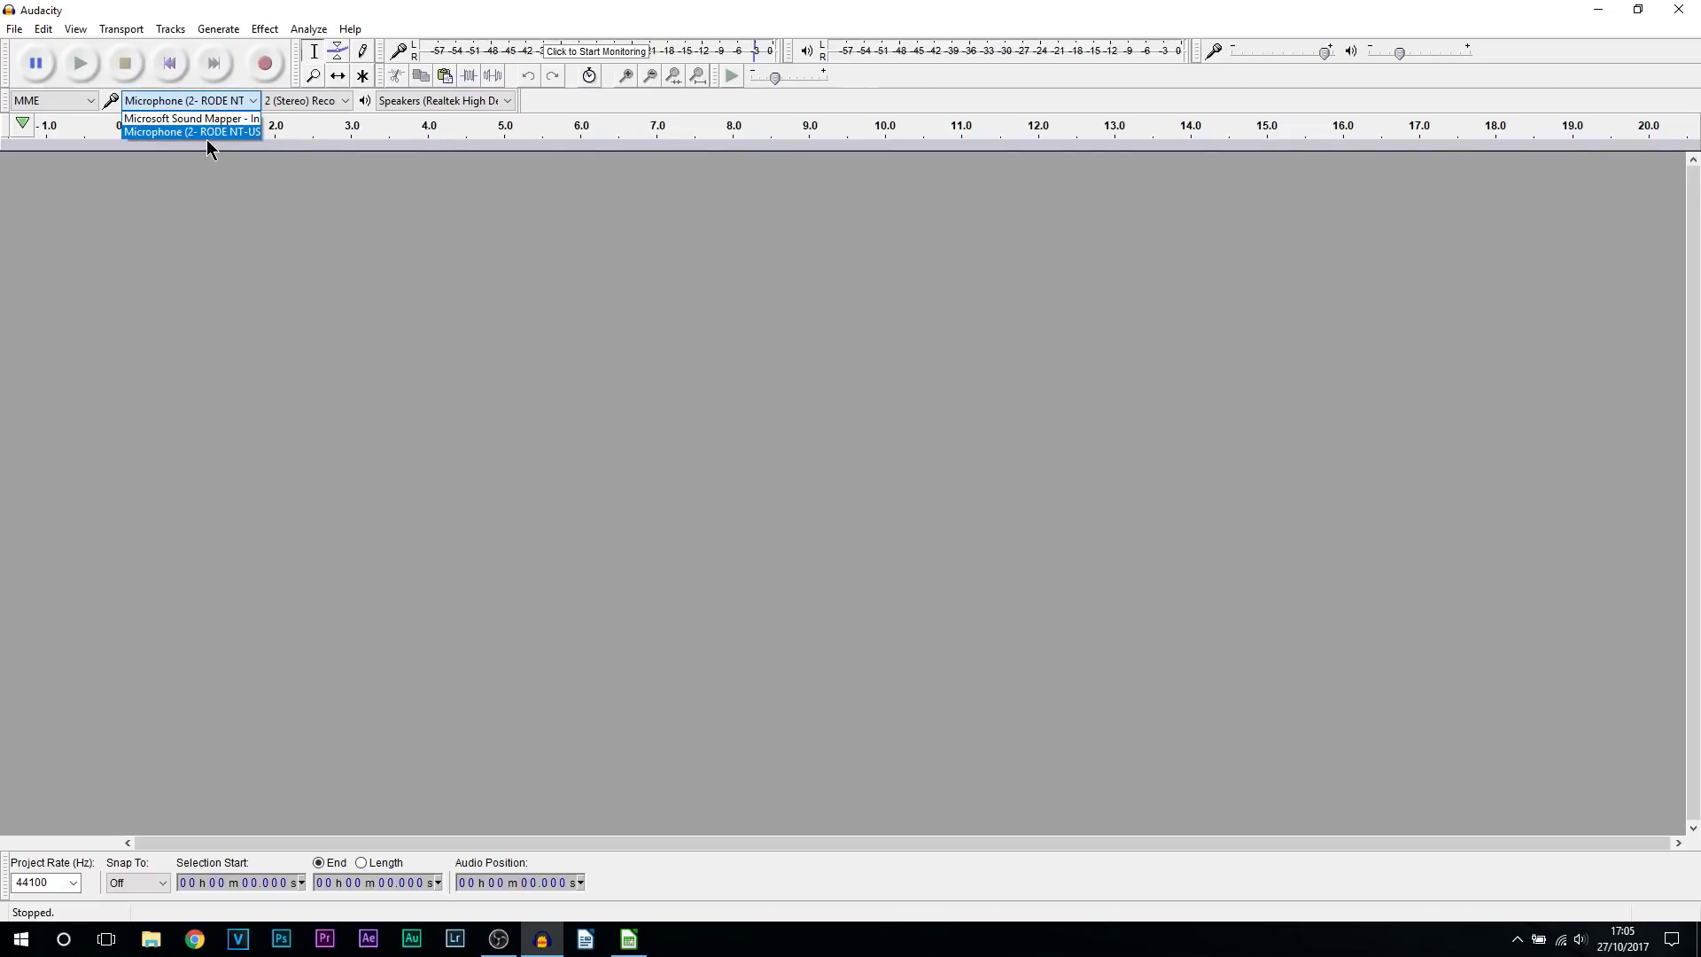
{"action": "left_click", "coordinate": [206, 140]}
{"action": "left_click", "coordinate": [310, 101]}
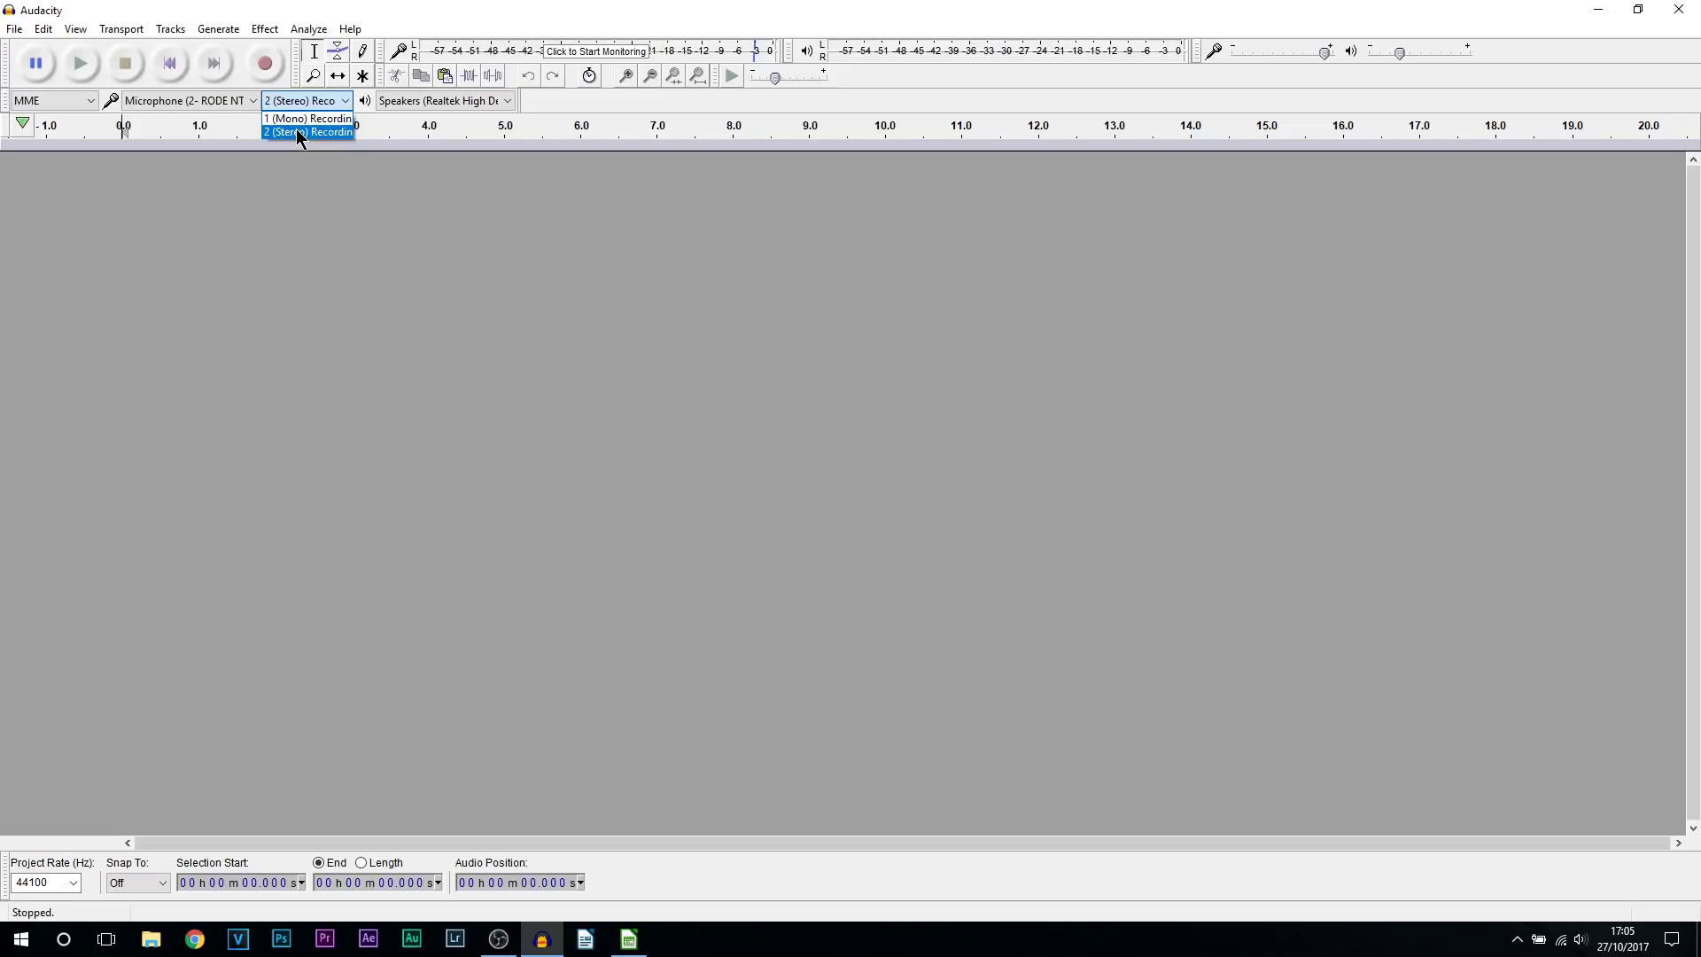
{"action": "left_click", "coordinate": [299, 133]}
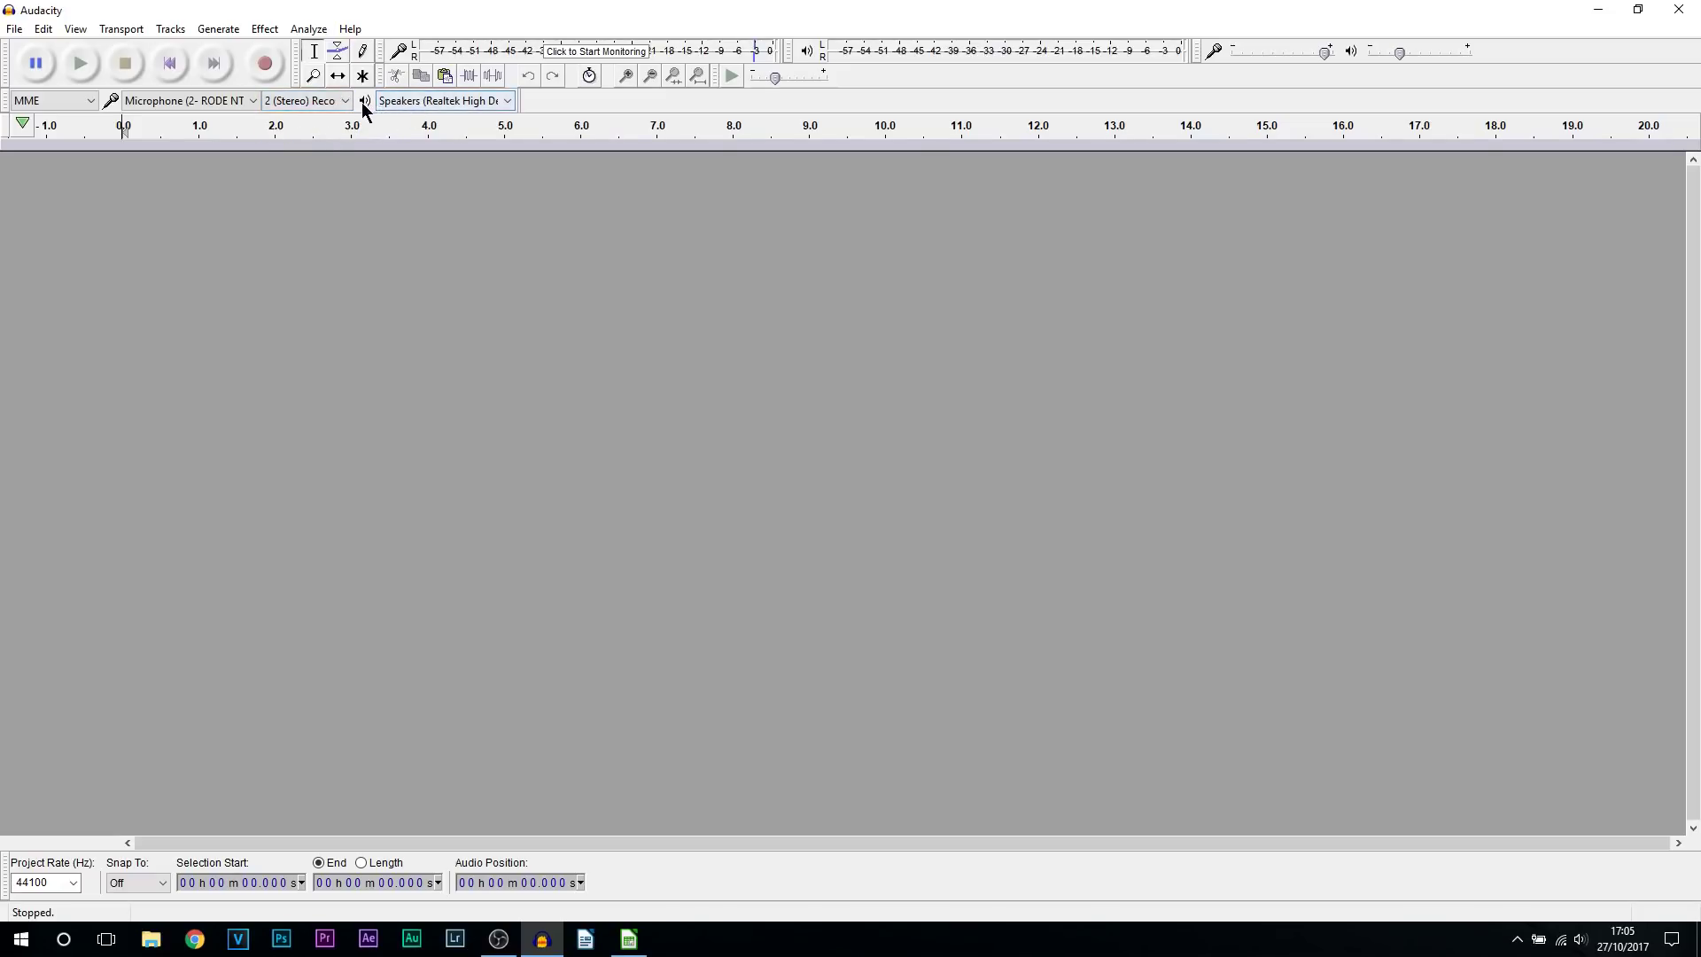
Review the available playback devices without changing the Realtek speakers, and restart input level monitoring
{"action": "left_click", "coordinate": [412, 103]}
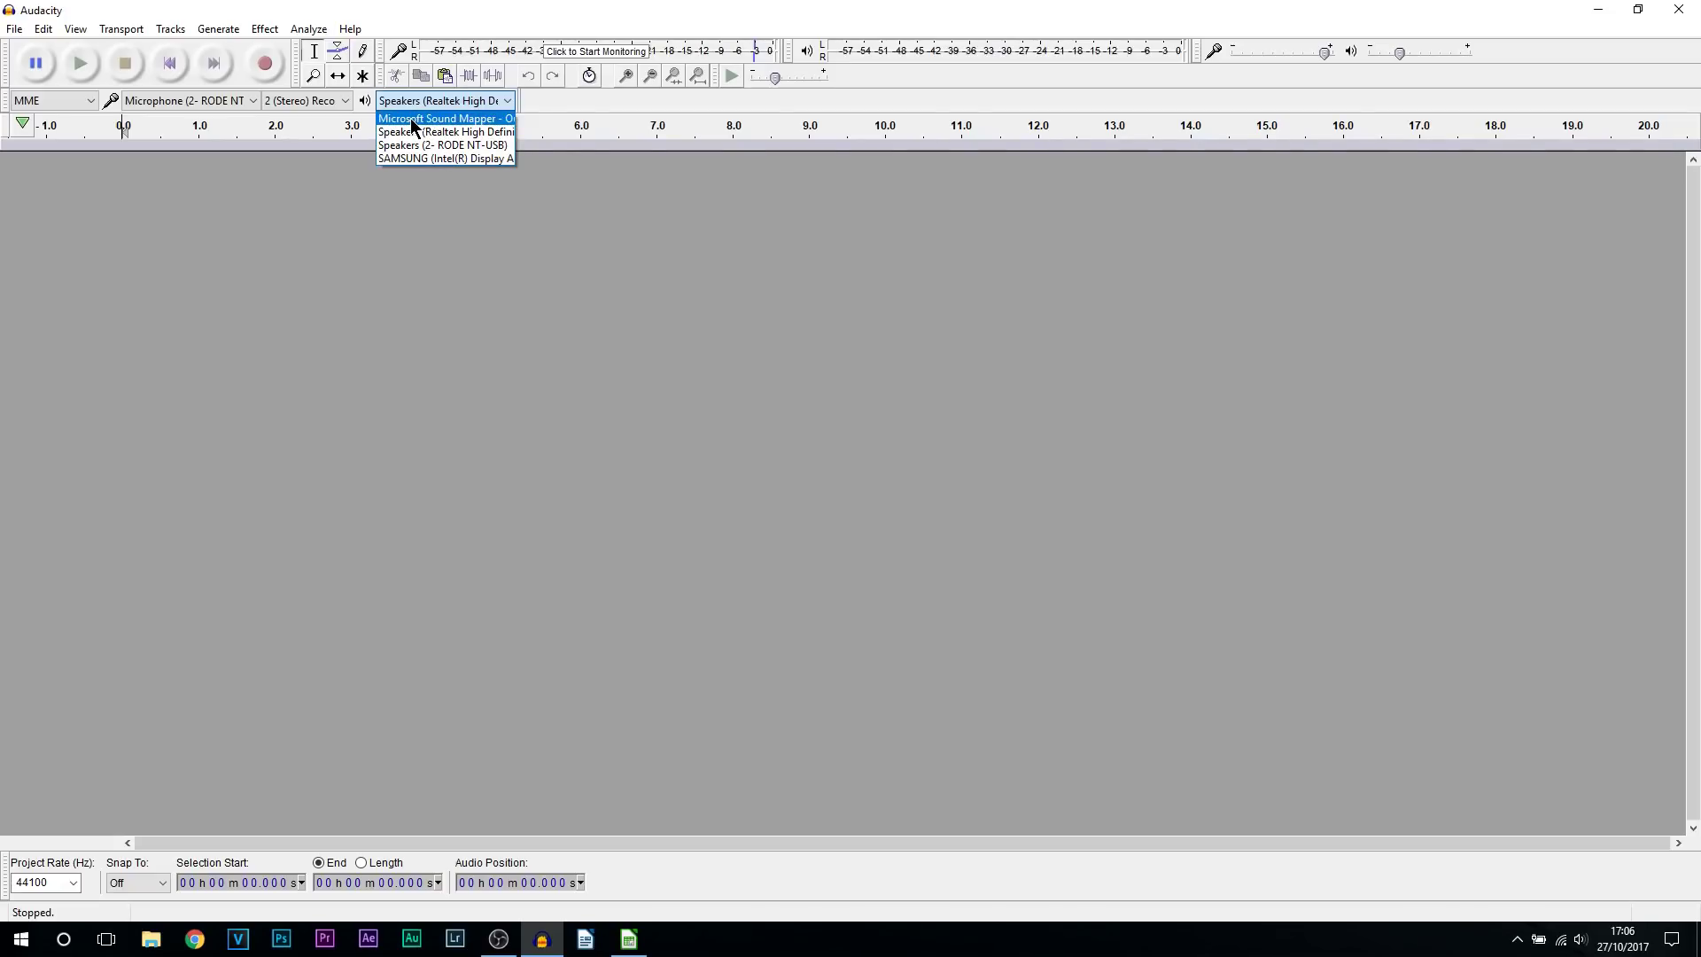
{"action": "left_click", "coordinate": [539, 135]}
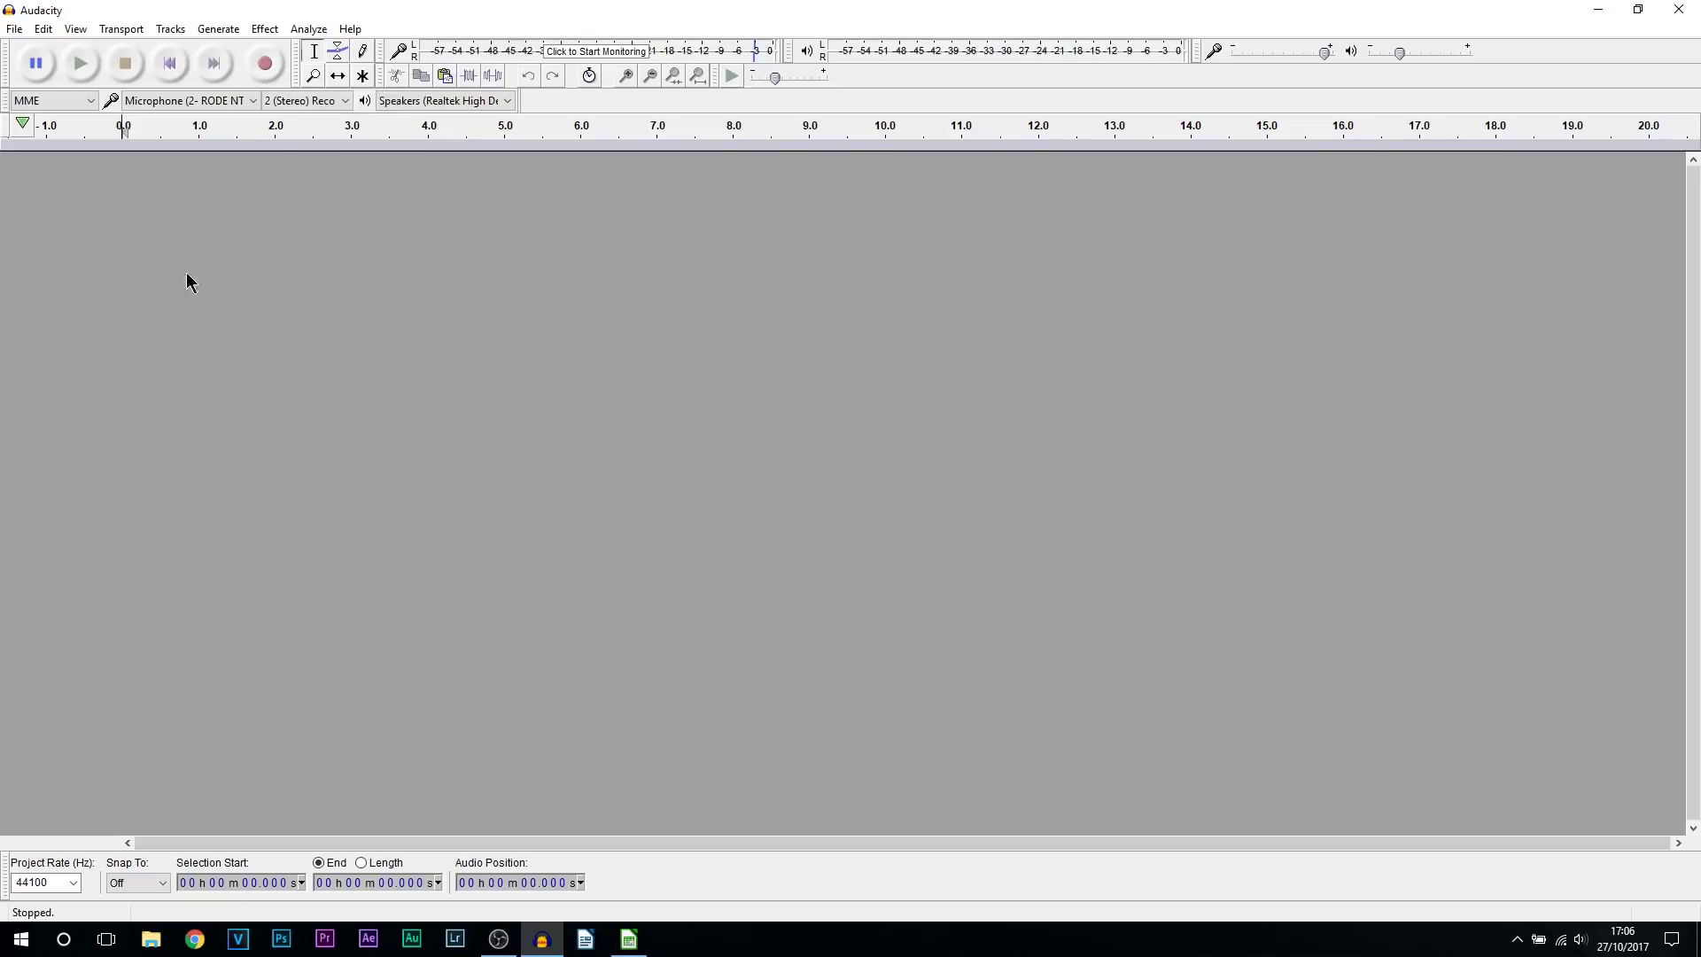
{"action": "left_click", "coordinate": [585, 41]}
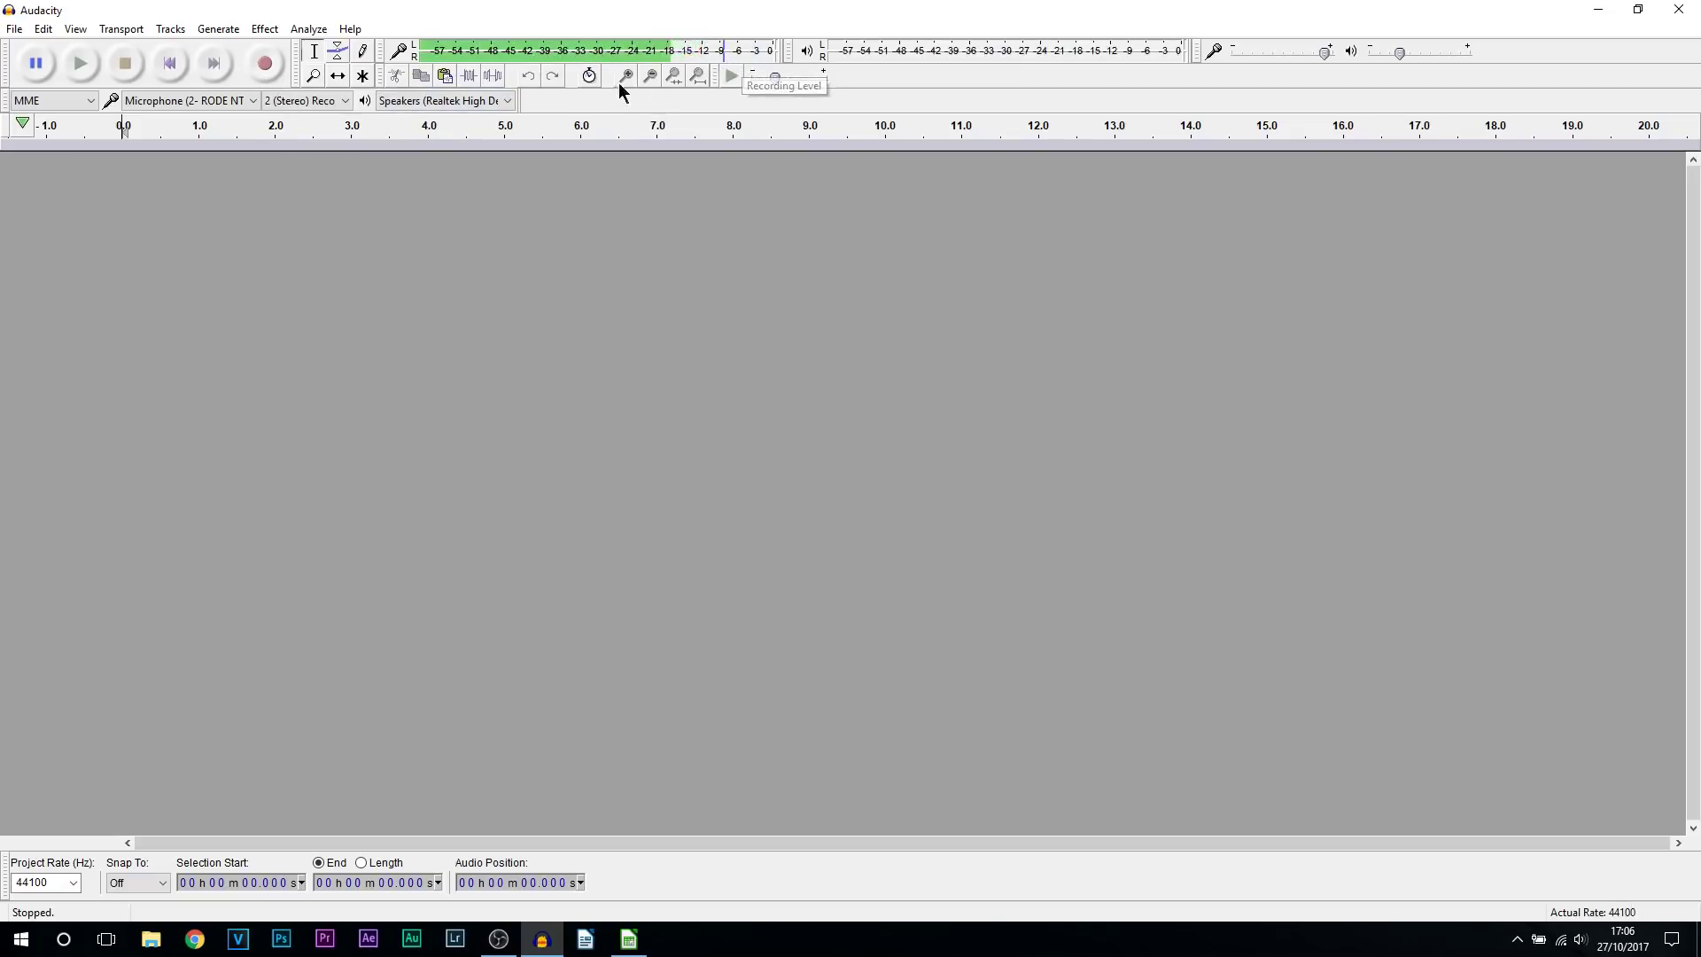
{"action": "left_click", "coordinate": [442, 103]}
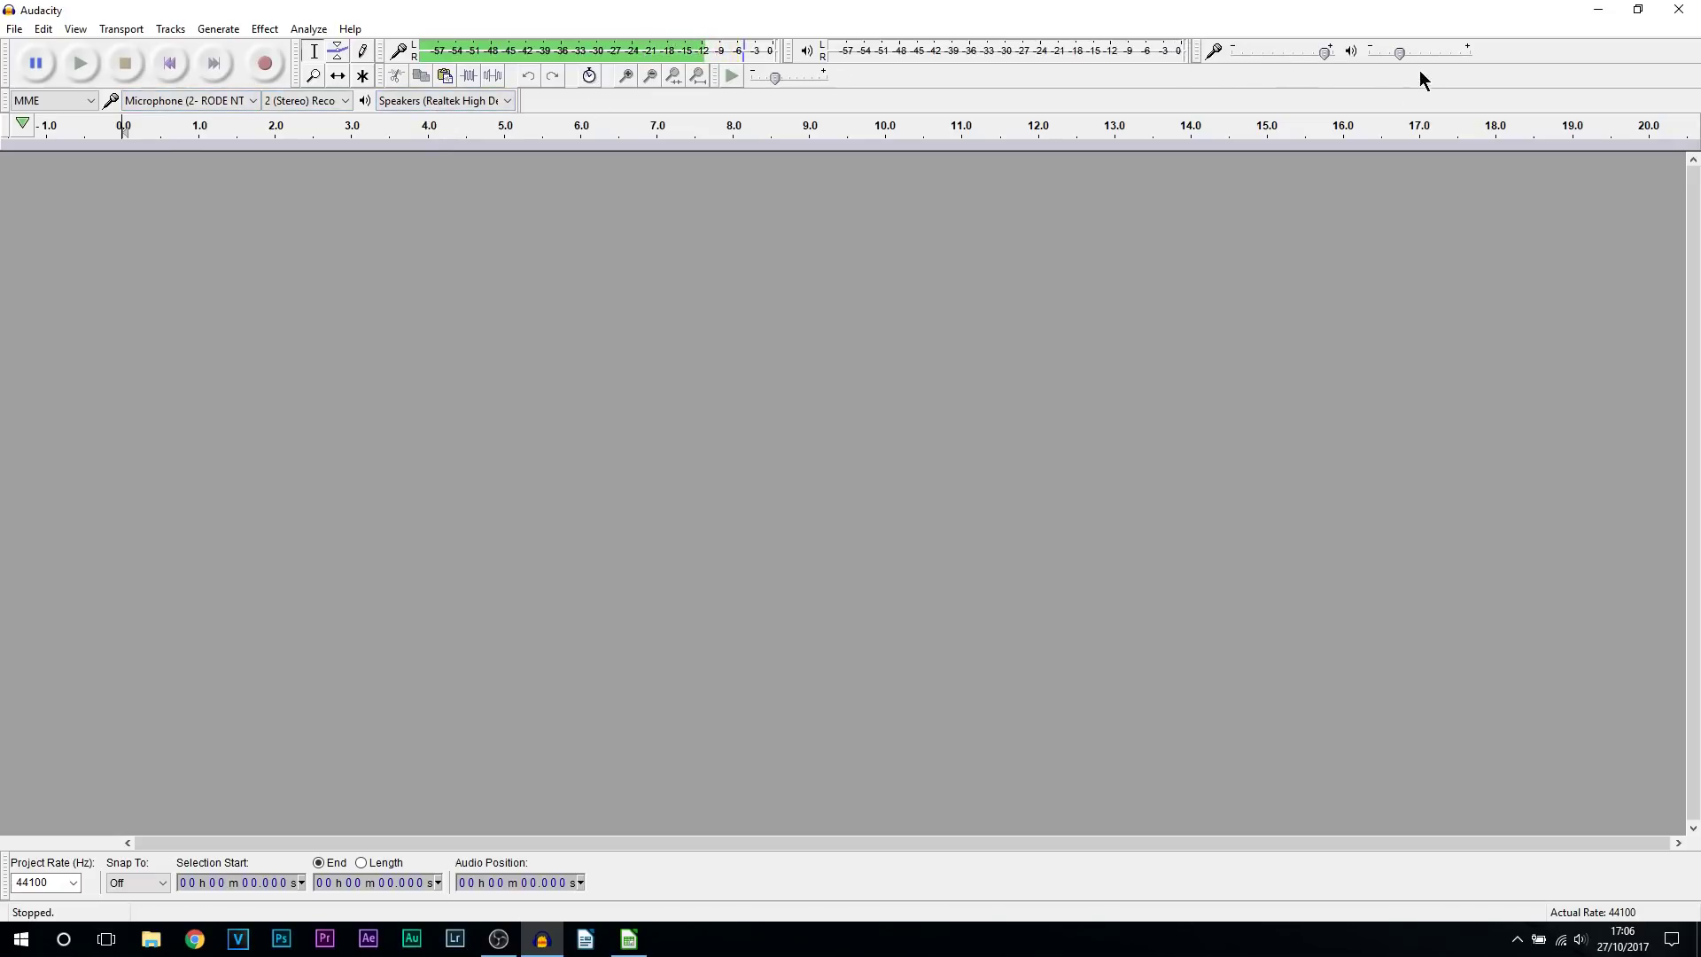
Record a stereo voice clip about 11.6 seconds long and play it back from the start
{"action": "left_click", "coordinate": [266, 66]}
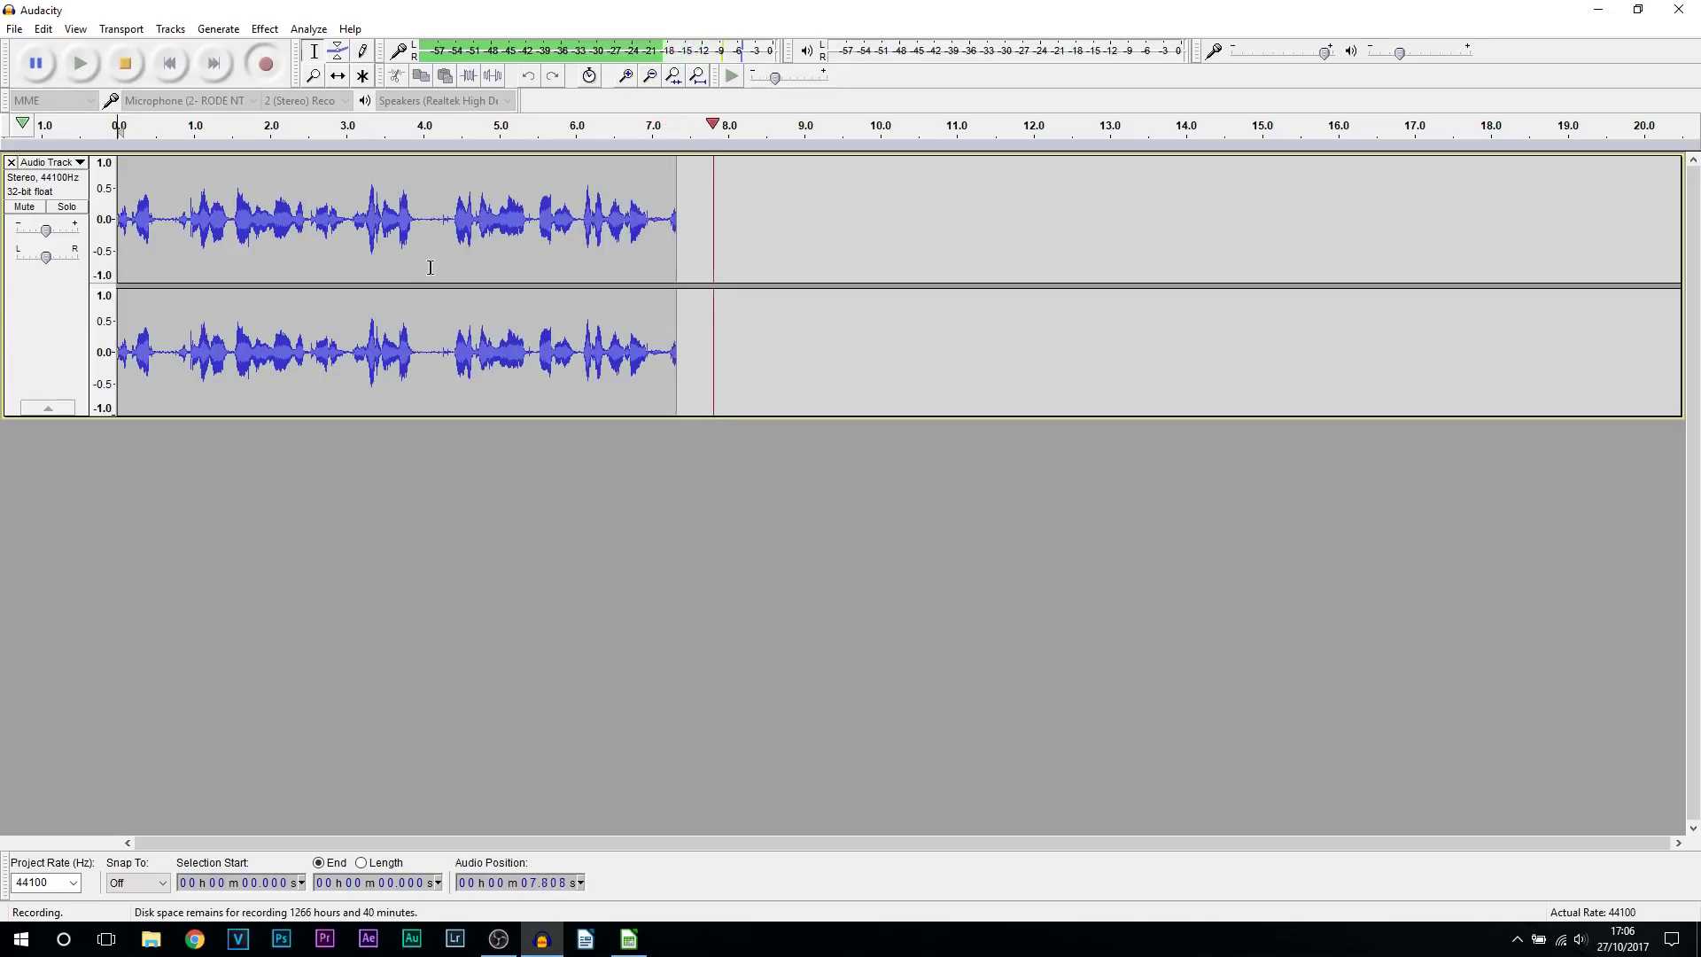
{"action": "left_click", "coordinate": [127, 67]}
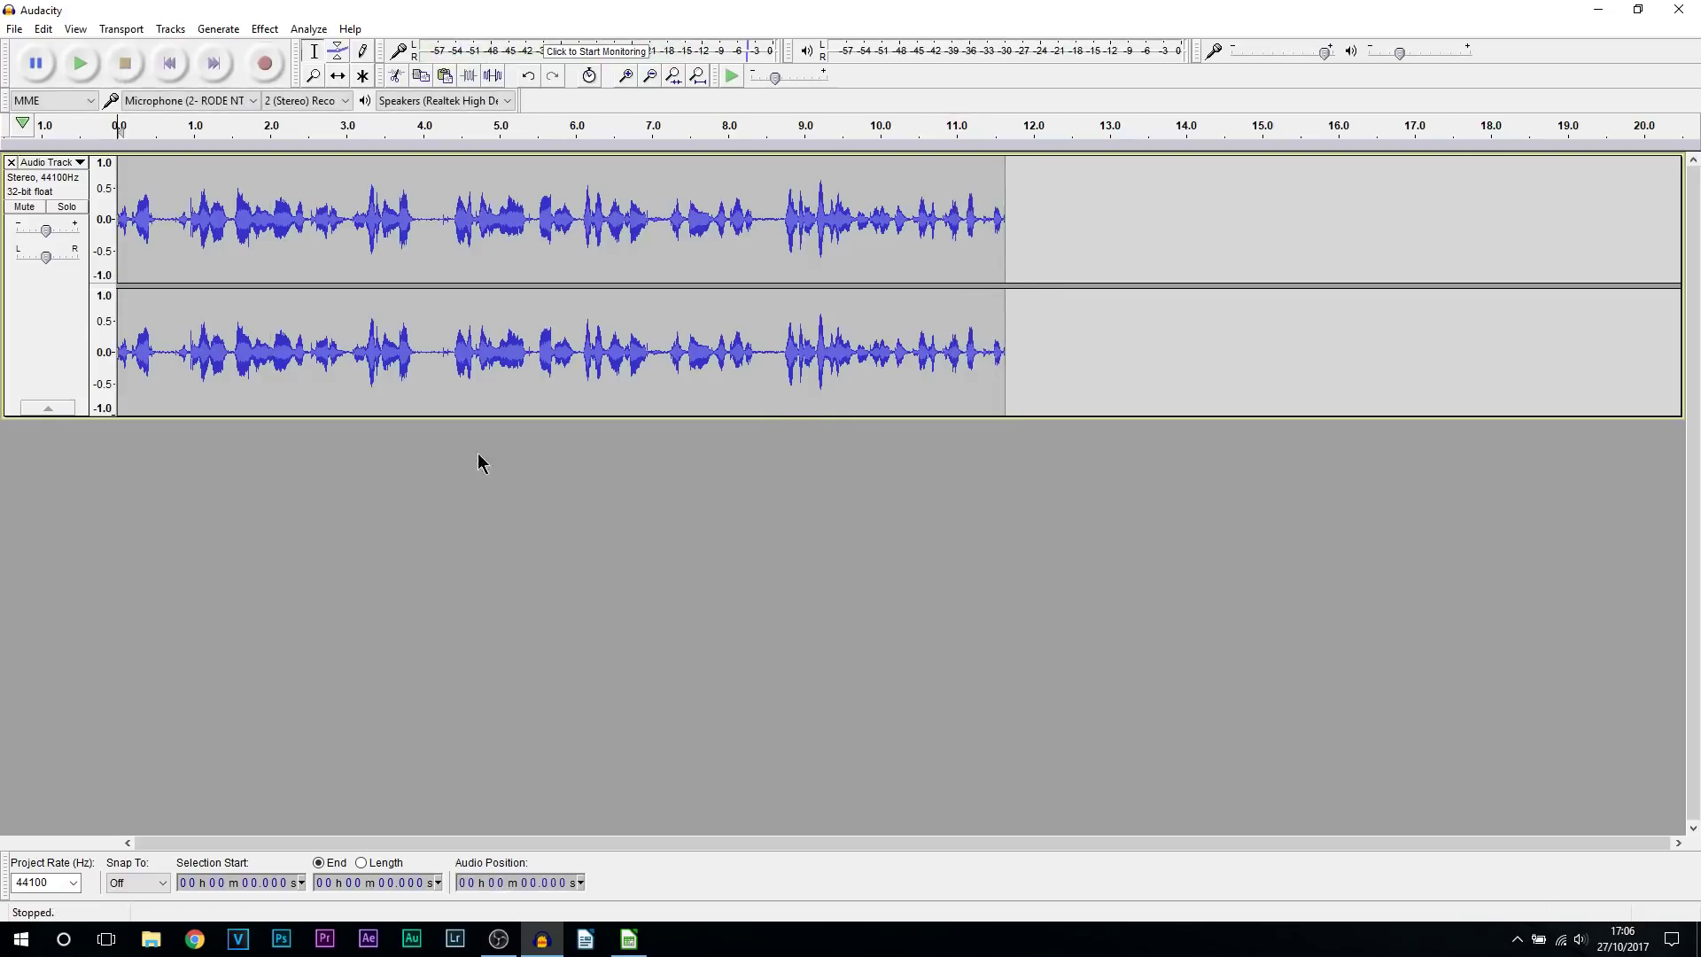
{"action": "left_click", "coordinate": [75, 69]}
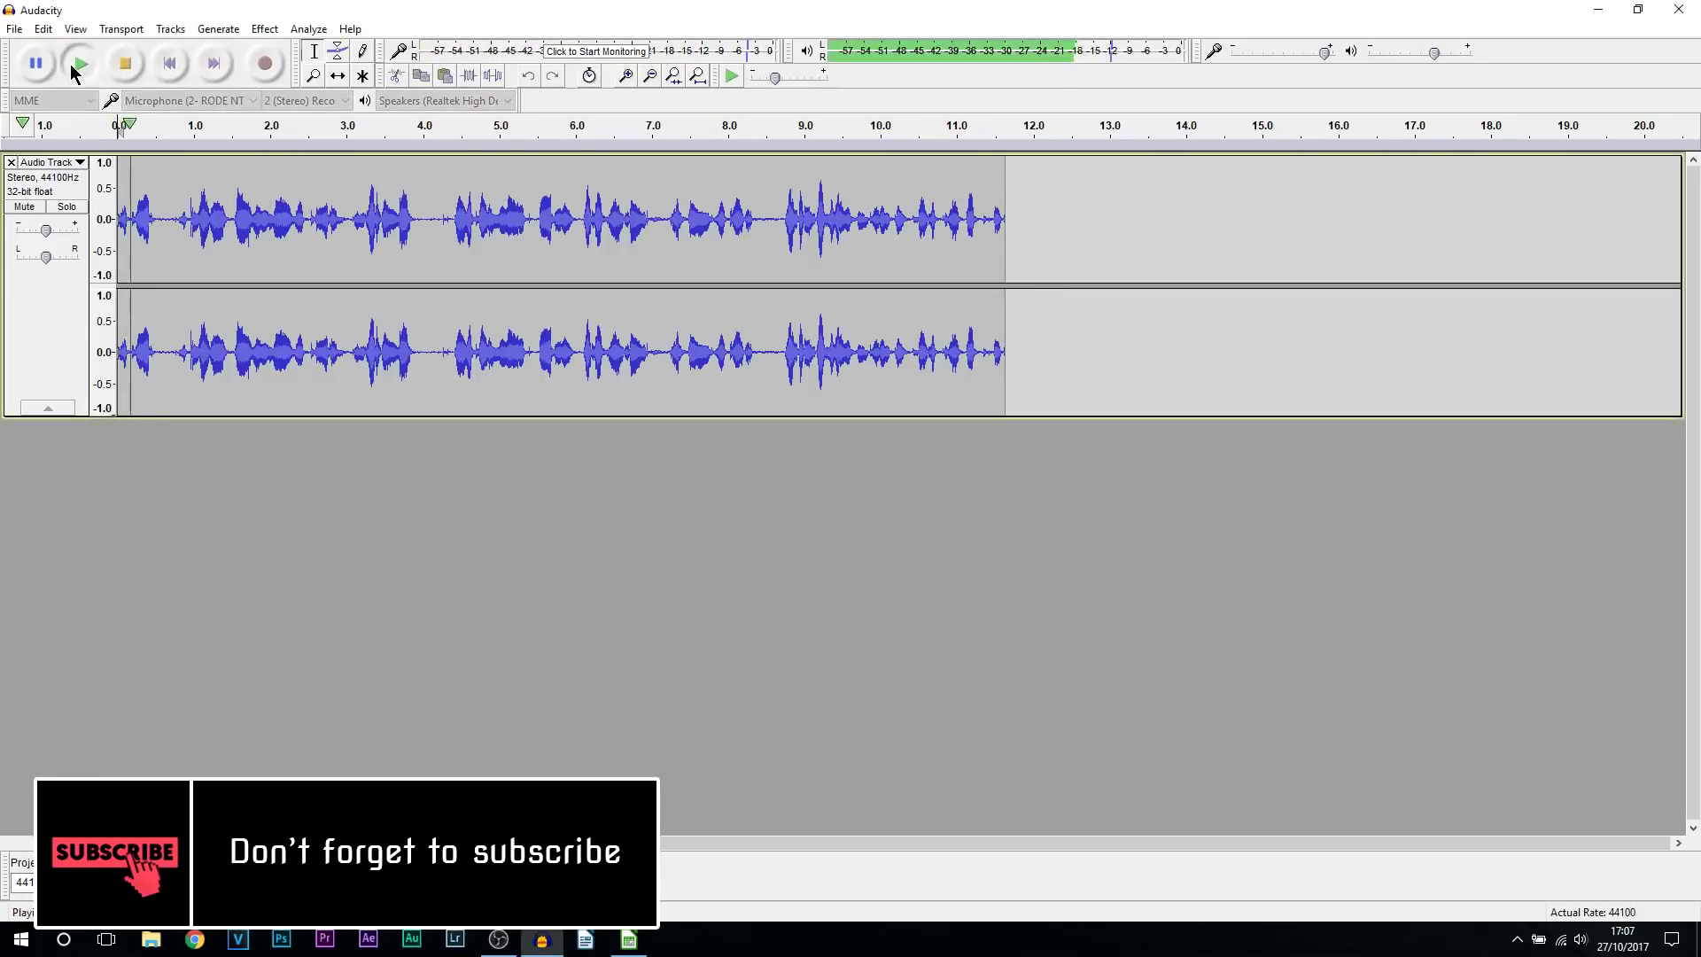
{"action": "left_click", "coordinate": [127, 64]}
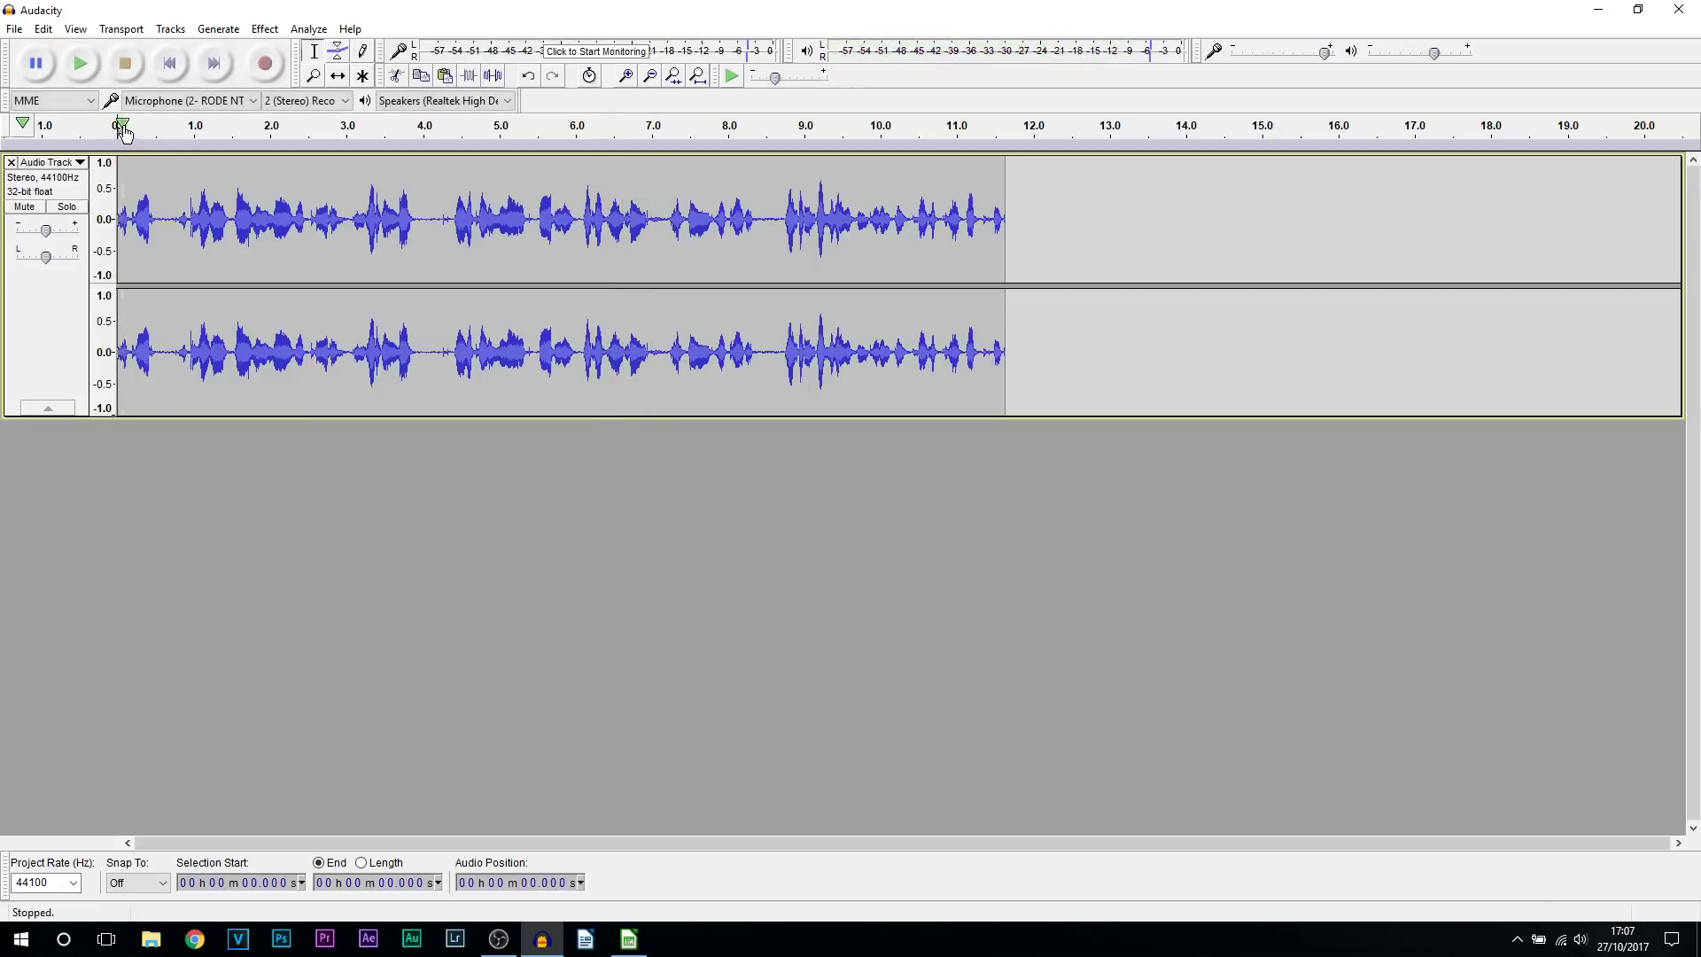
{"action": "mouse_move", "coordinate": [122, 125]}
{"action": "left_mouse_down"}
{"action": "mouse_move", "coordinate": [266, 125]}
{"action": "mouse_move", "coordinate": [121, 125]}
{"action": "left_mouse_up"}
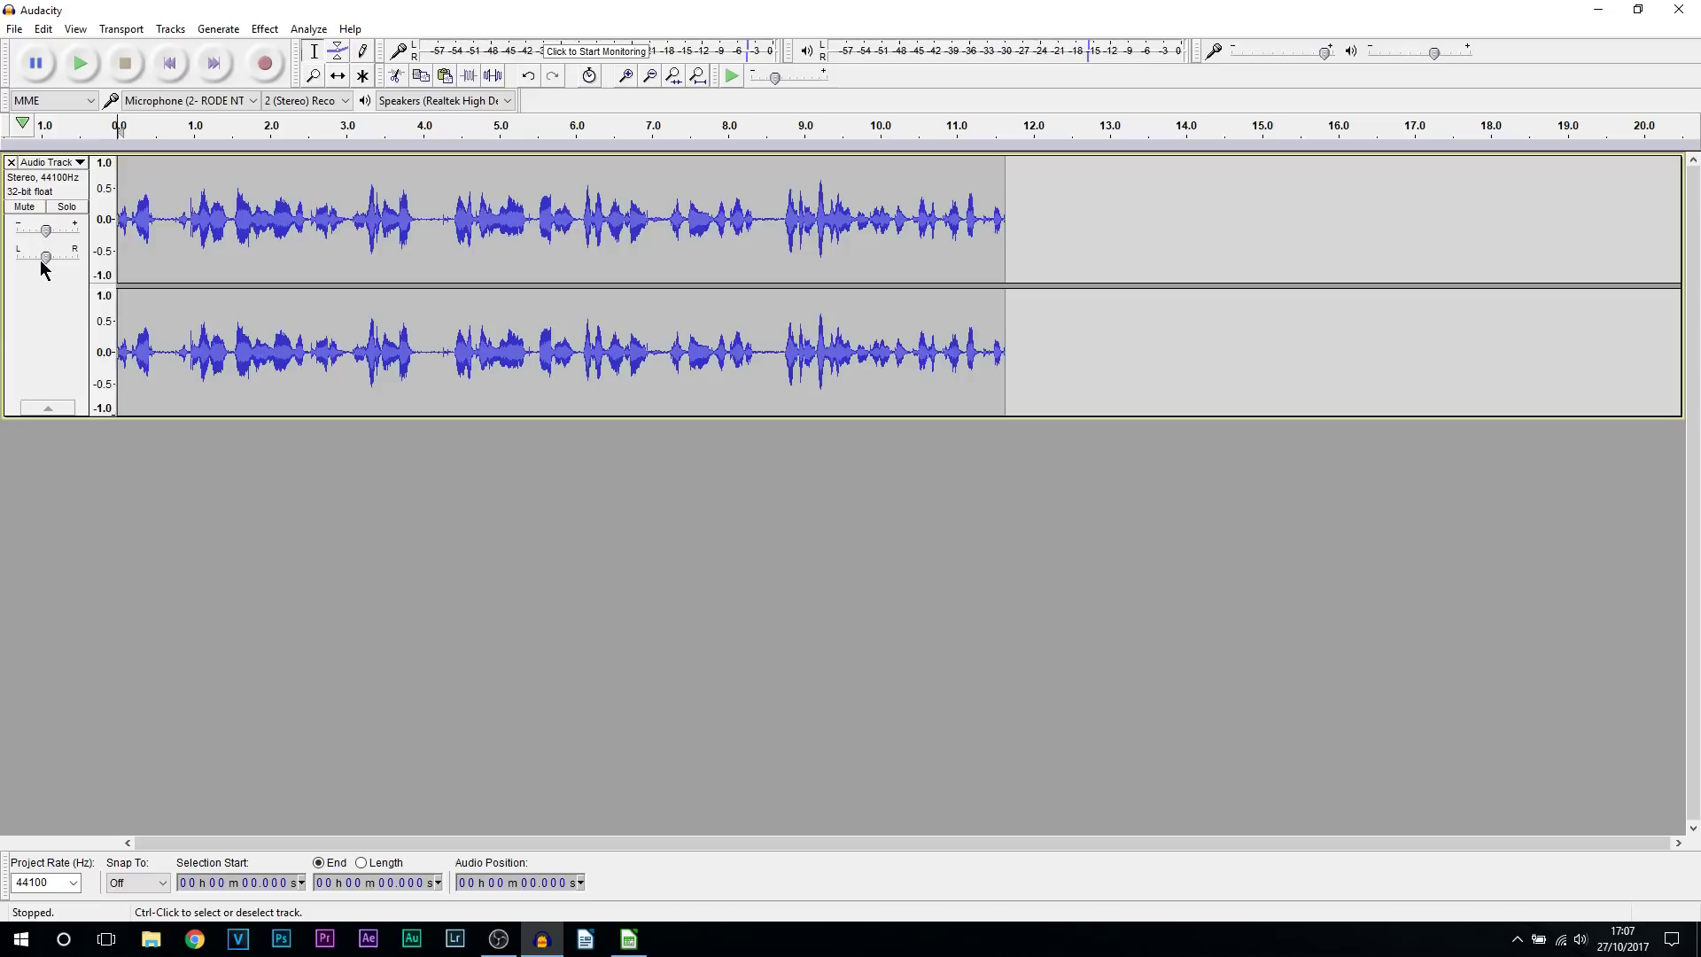
Try panning the audio track 100% left and raising its gain to +7.0 dB, and return both to centre
{"action": "left_click_drag", "start_coordinate": [46, 258], "coordinate": [9, 259]}
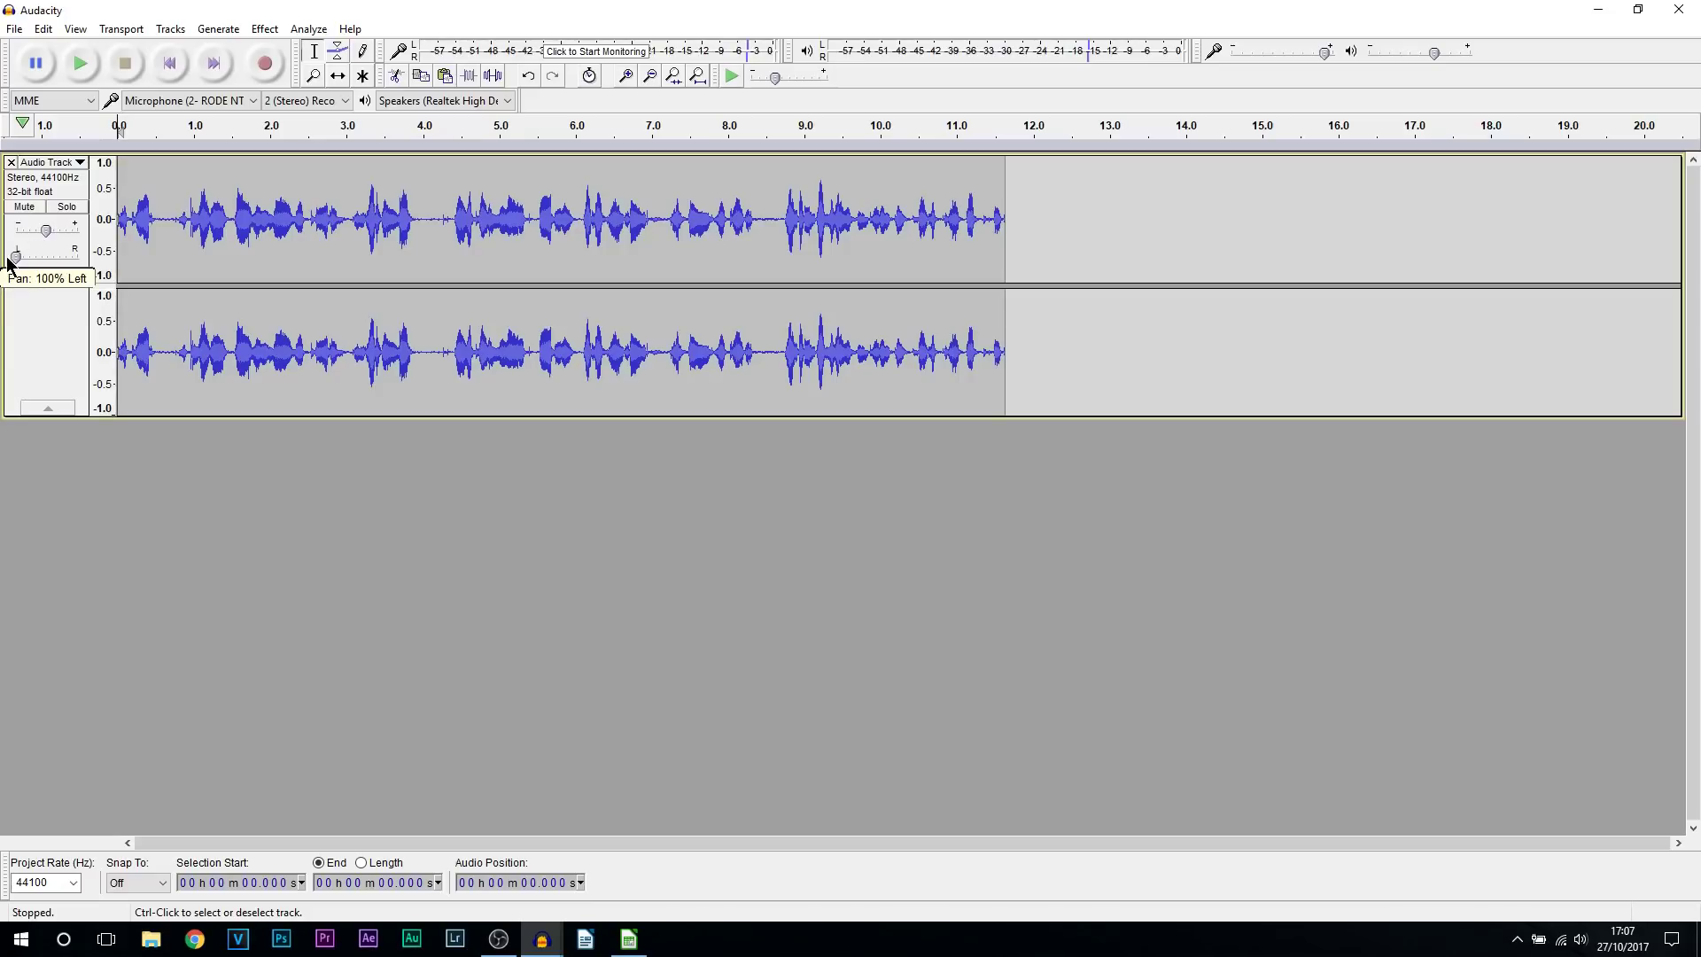
{"action": "left_click_drag", "start_coordinate": [72, 269], "coordinate": [49, 273]}
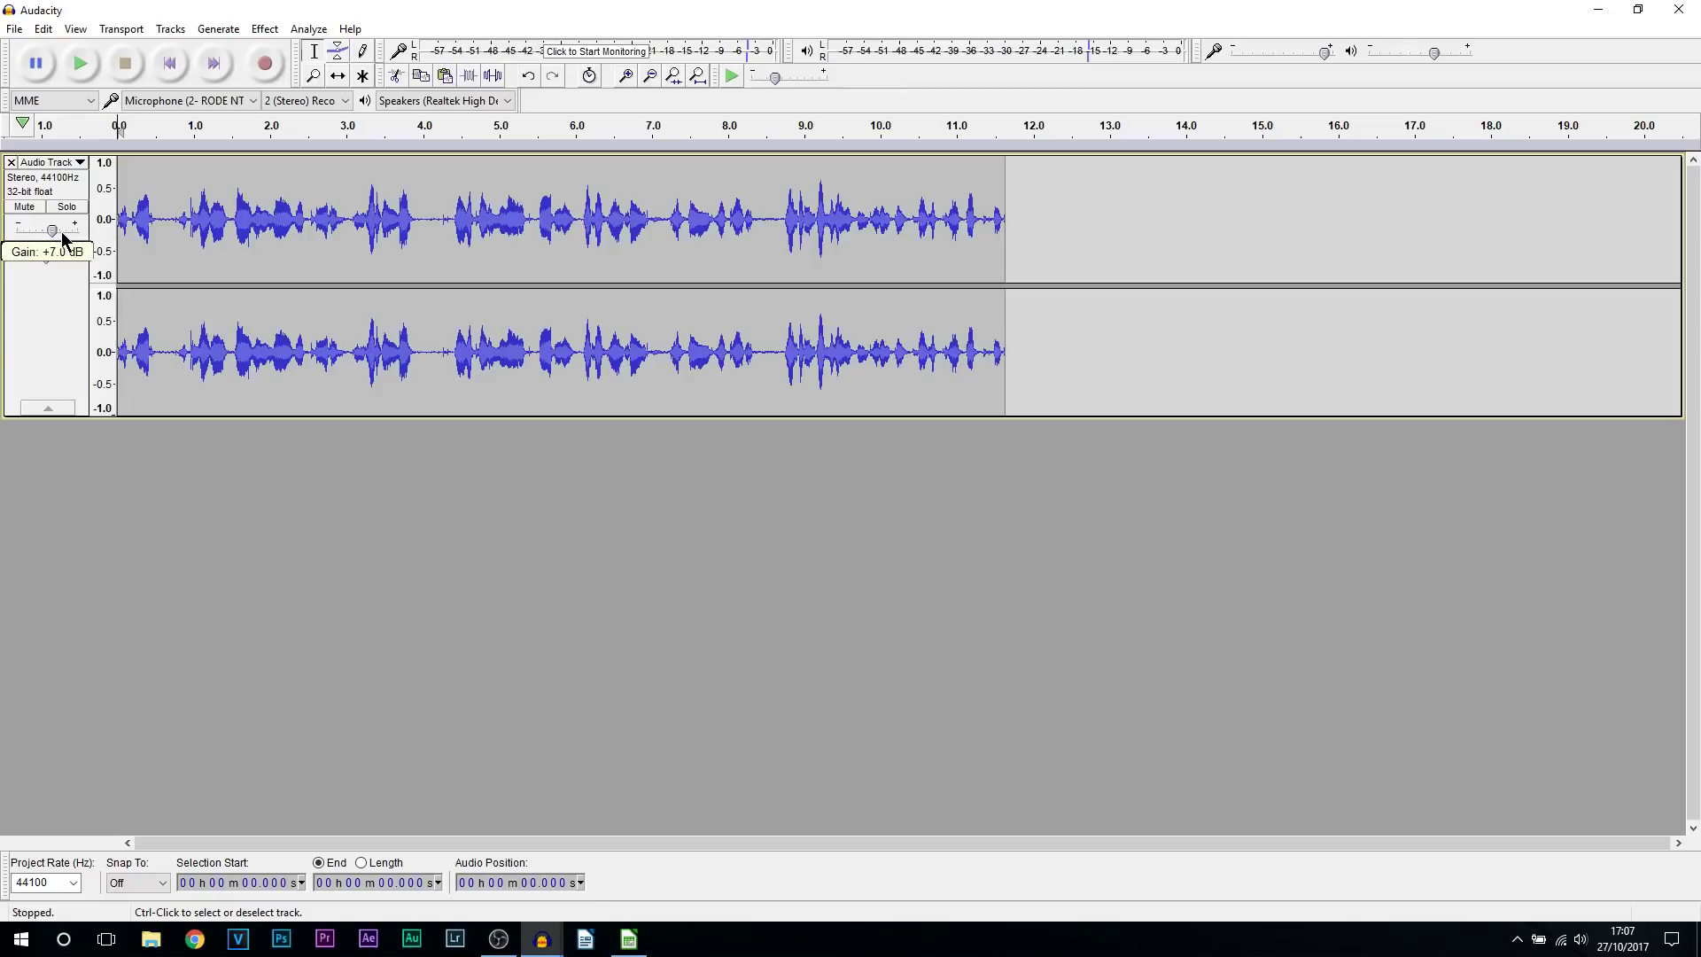
{"action": "left_click_drag", "start_coordinate": [35, 235], "coordinate": [45, 237]}
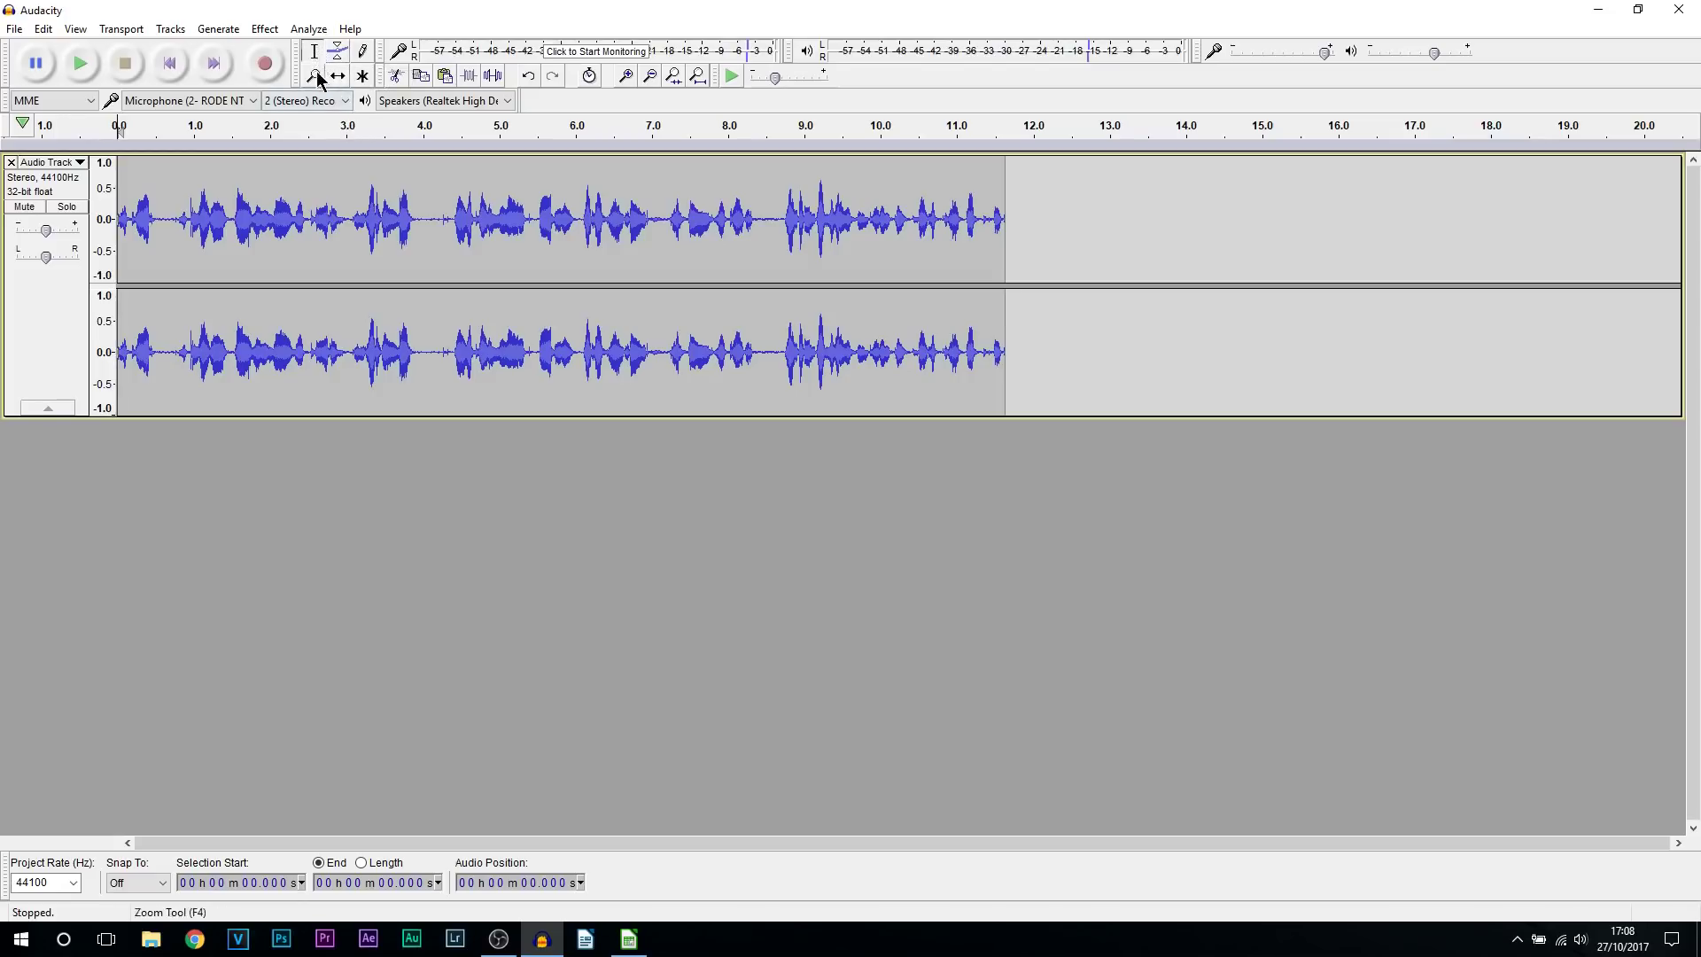
Try a Fade In on the section of the clip from about 4.35 s to 7.15 s
{"action": "left_click_drag", "start_coordinate": [449, 210], "coordinate": [662, 230]}
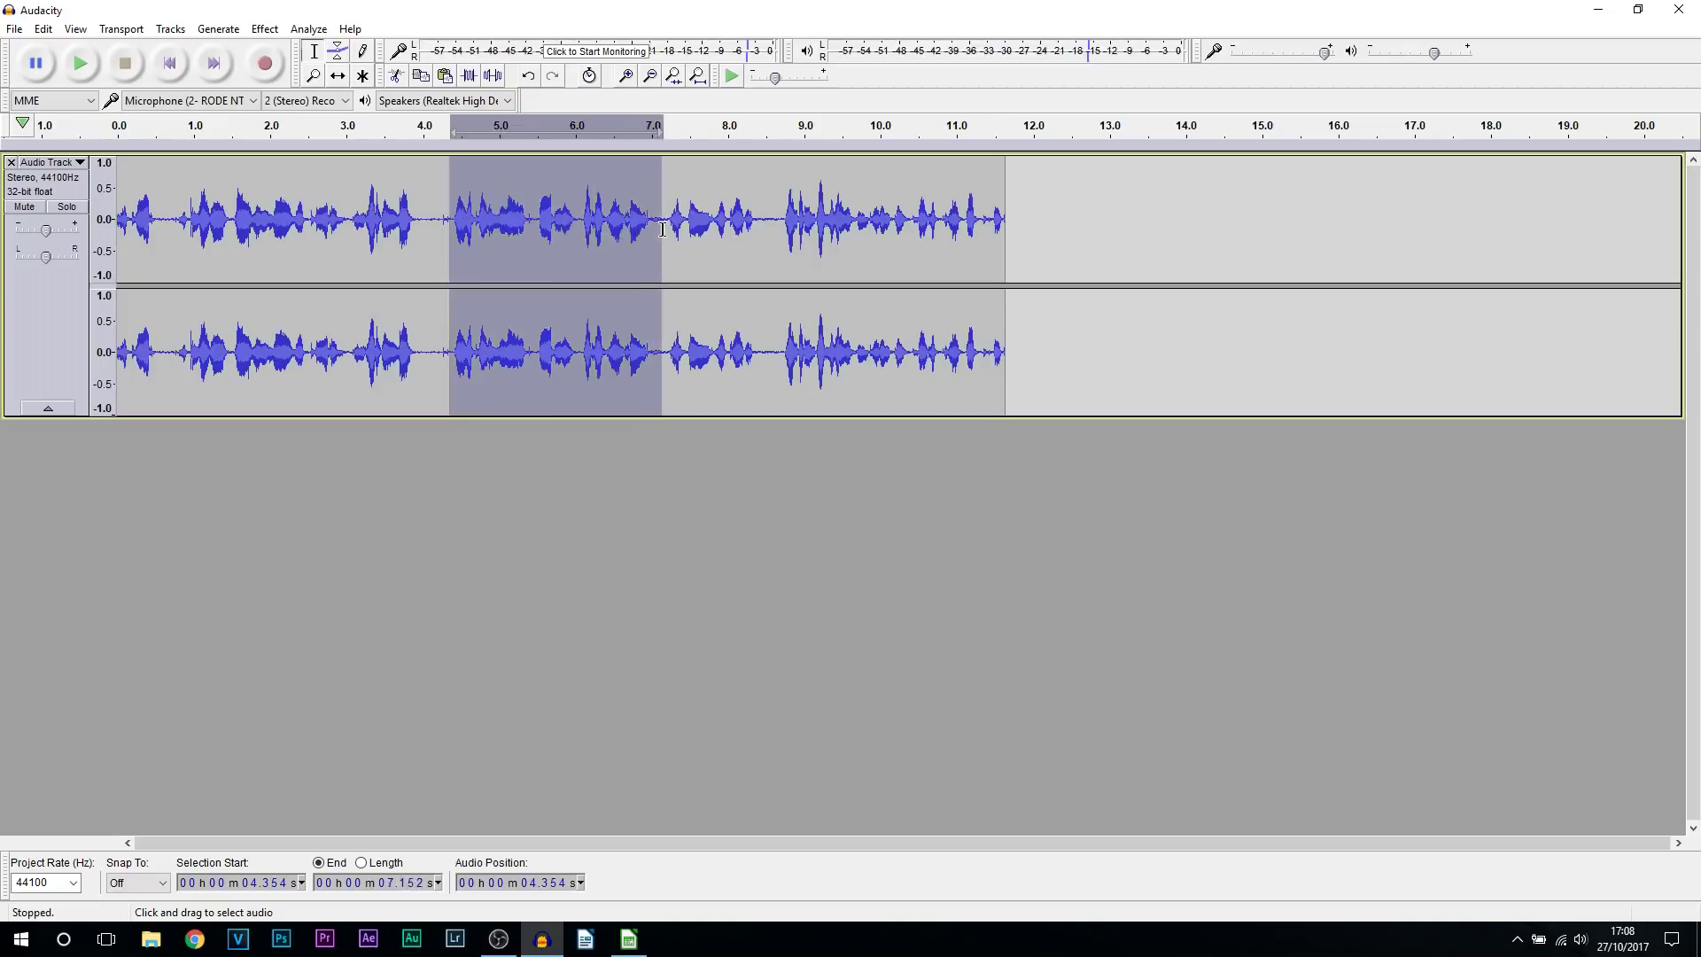
{"action": "left_click", "coordinate": [275, 26]}
{"action": "mouse_move", "coordinate": [259, 32]}
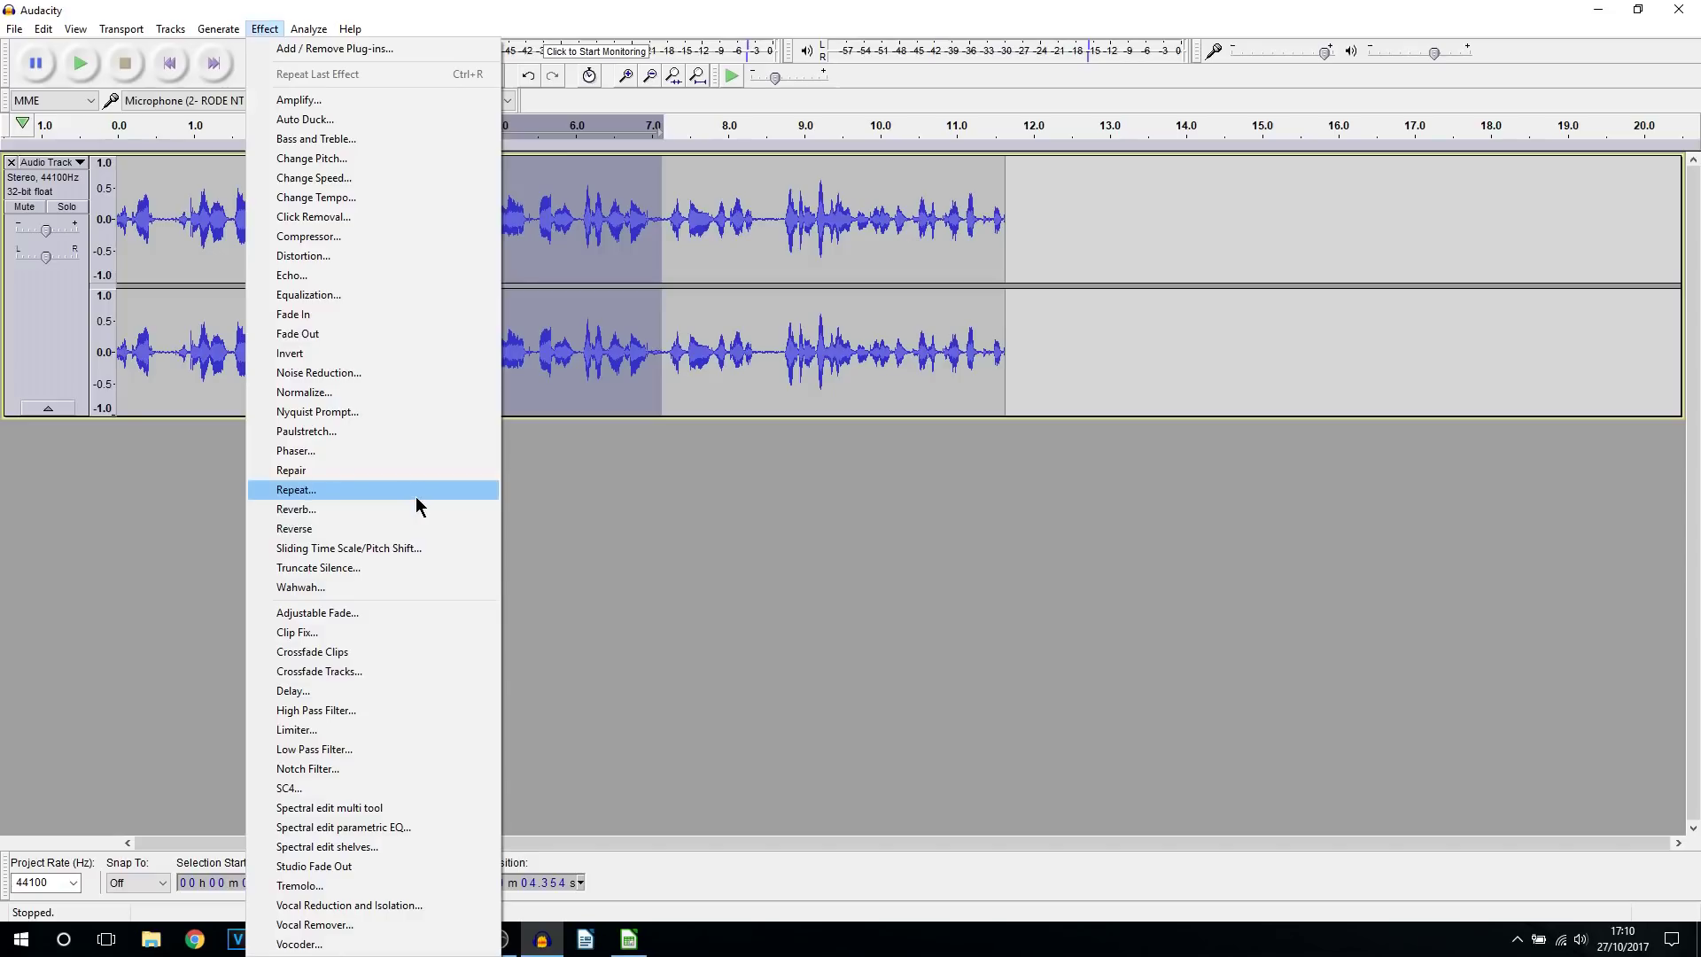
{"action": "left_click", "coordinate": [415, 322]}
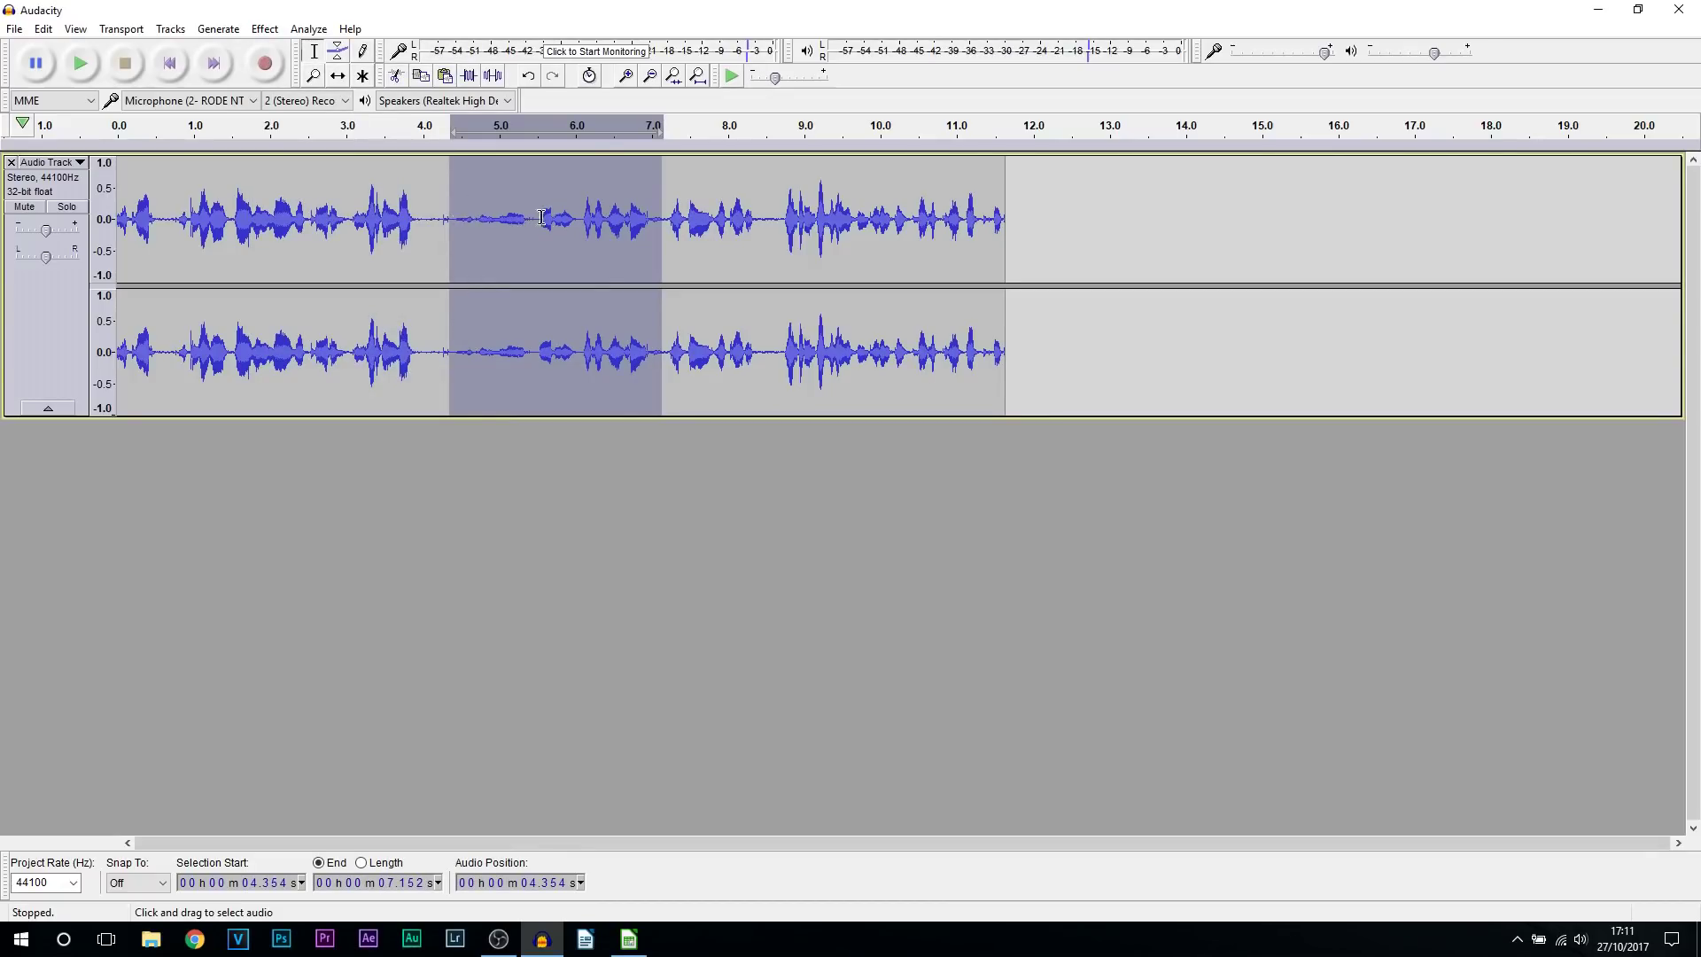
Play the clip from about 1.4 s into the faded section, raise the system volume slightly, and stop playback
{"action": "left_click", "coordinate": [320, 199]}
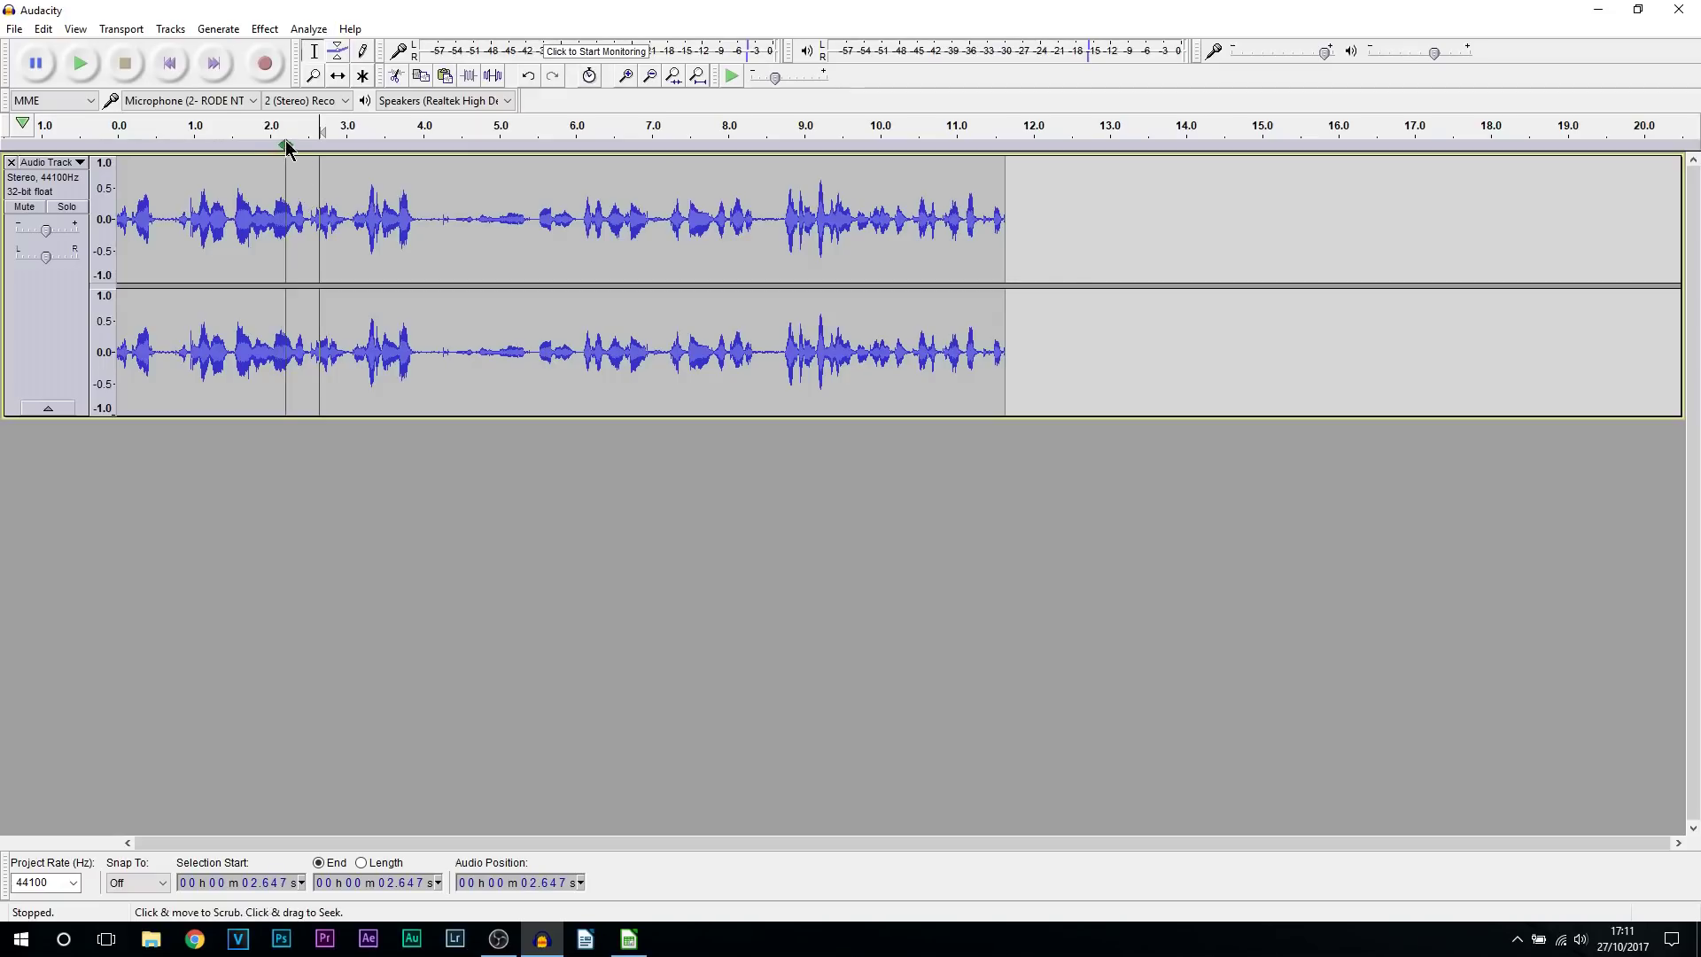
{"action": "left_click", "coordinate": [222, 146]}
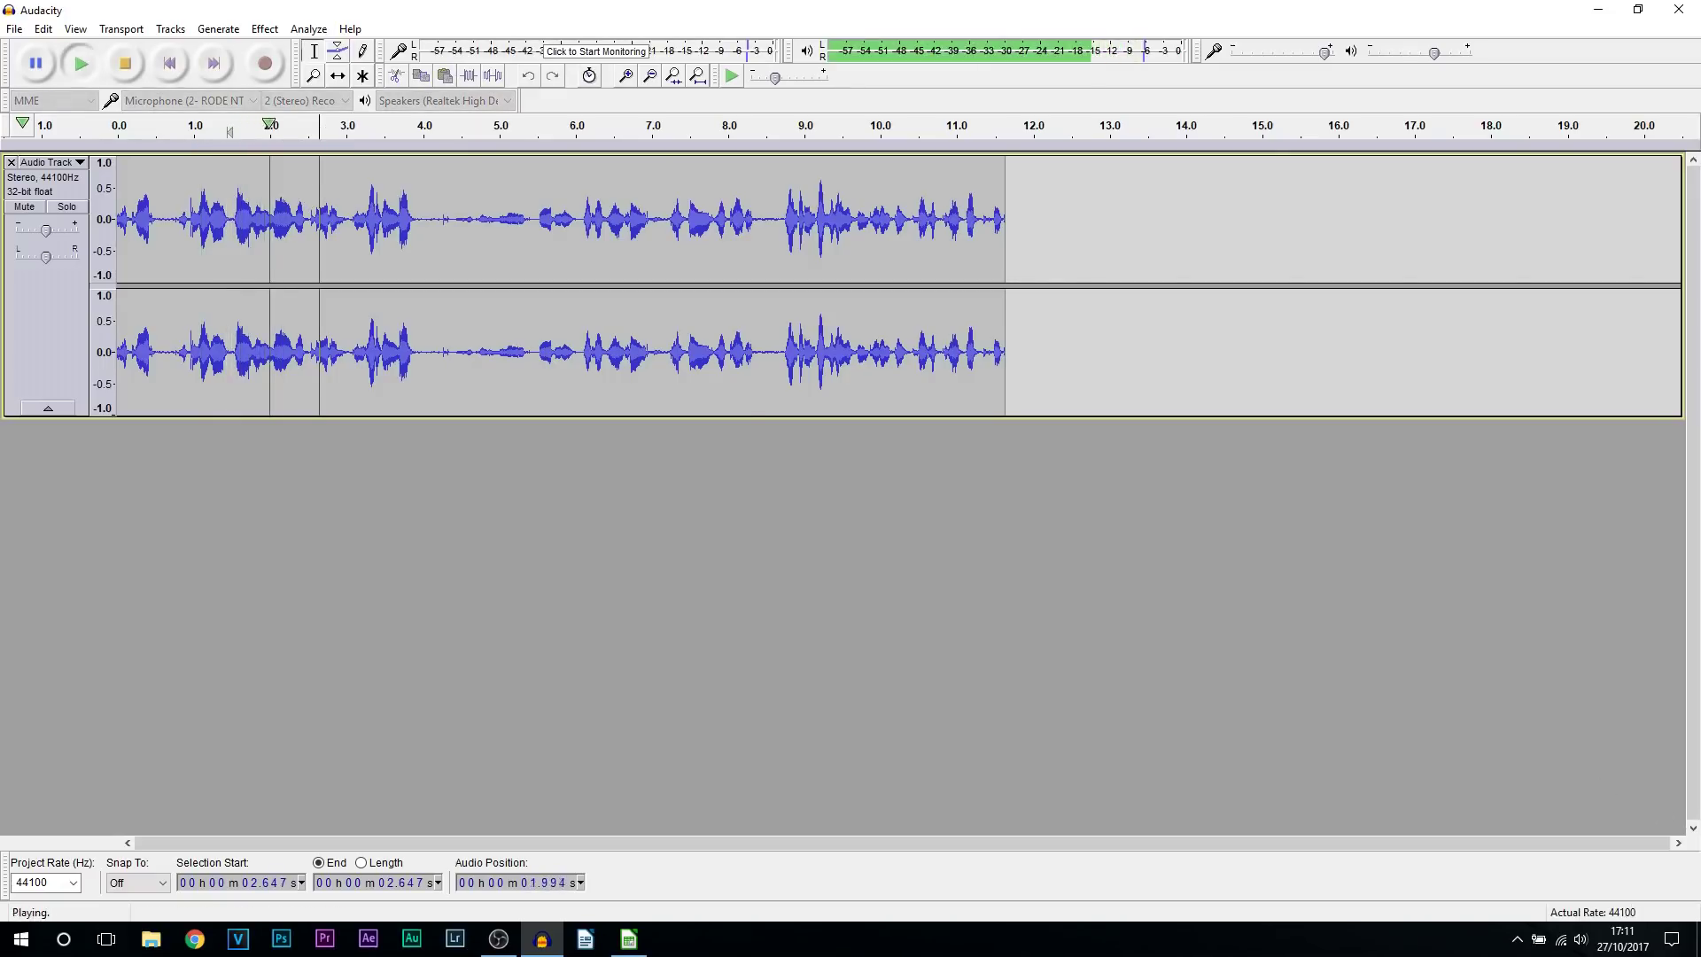
{"action": "left_click", "coordinate": [1582, 946]}
{"action": "left_click", "coordinate": [1506, 955]}
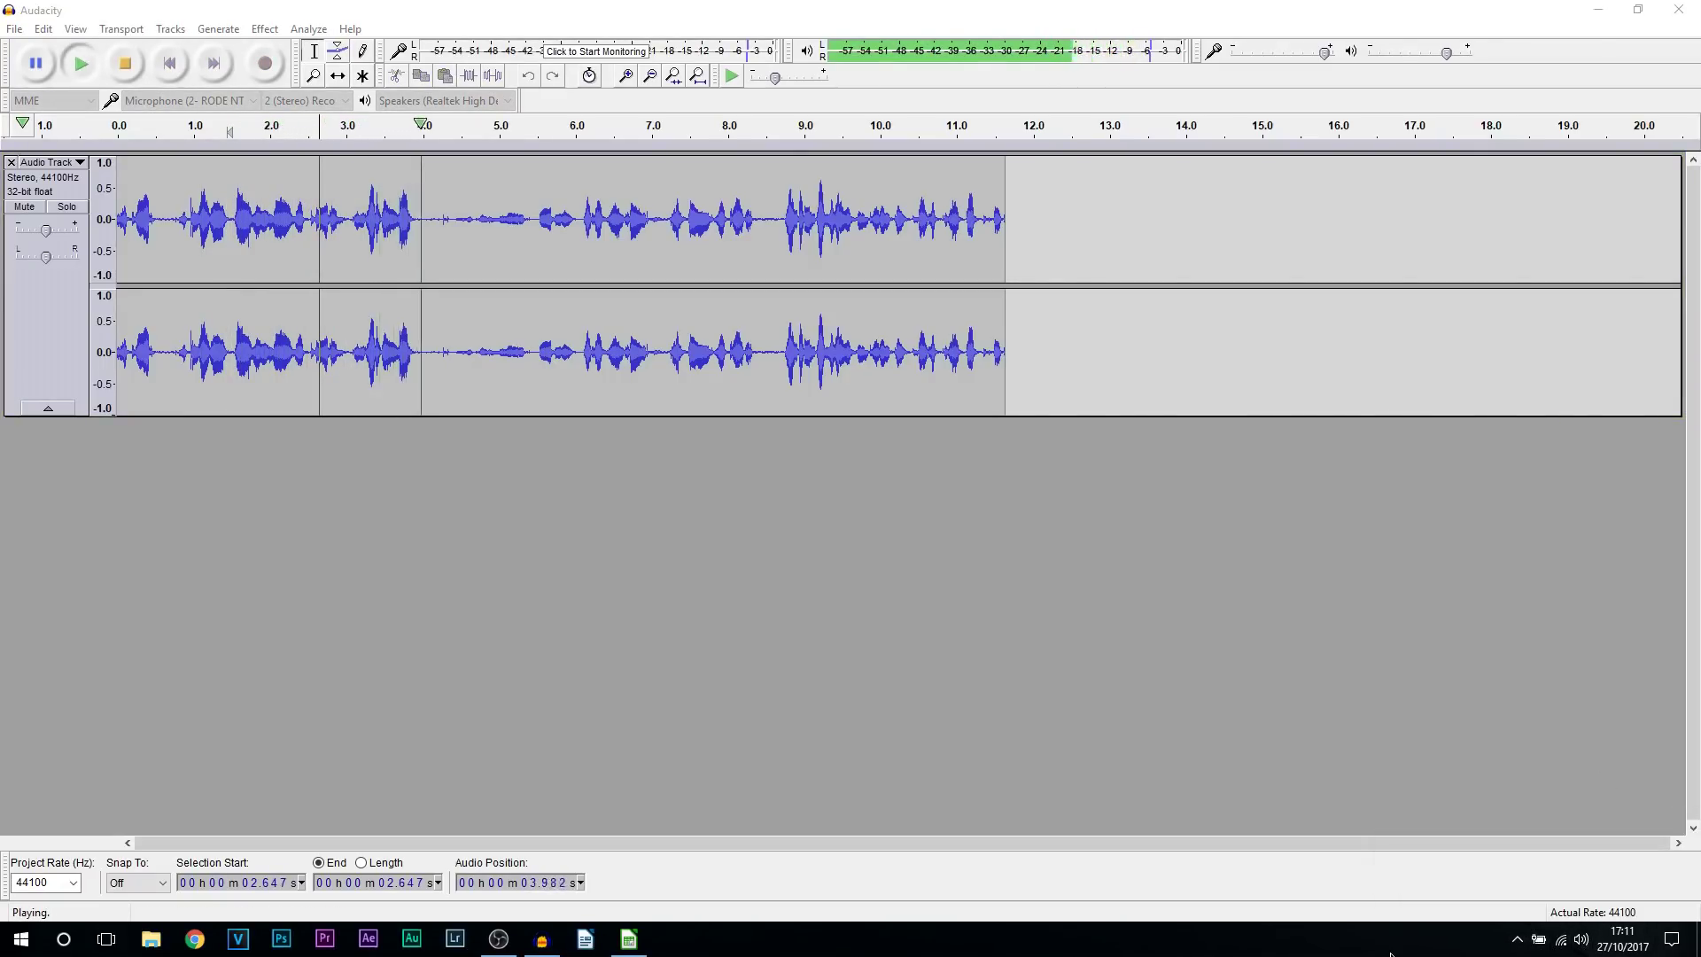
{"action": "left_click", "coordinate": [128, 62]}
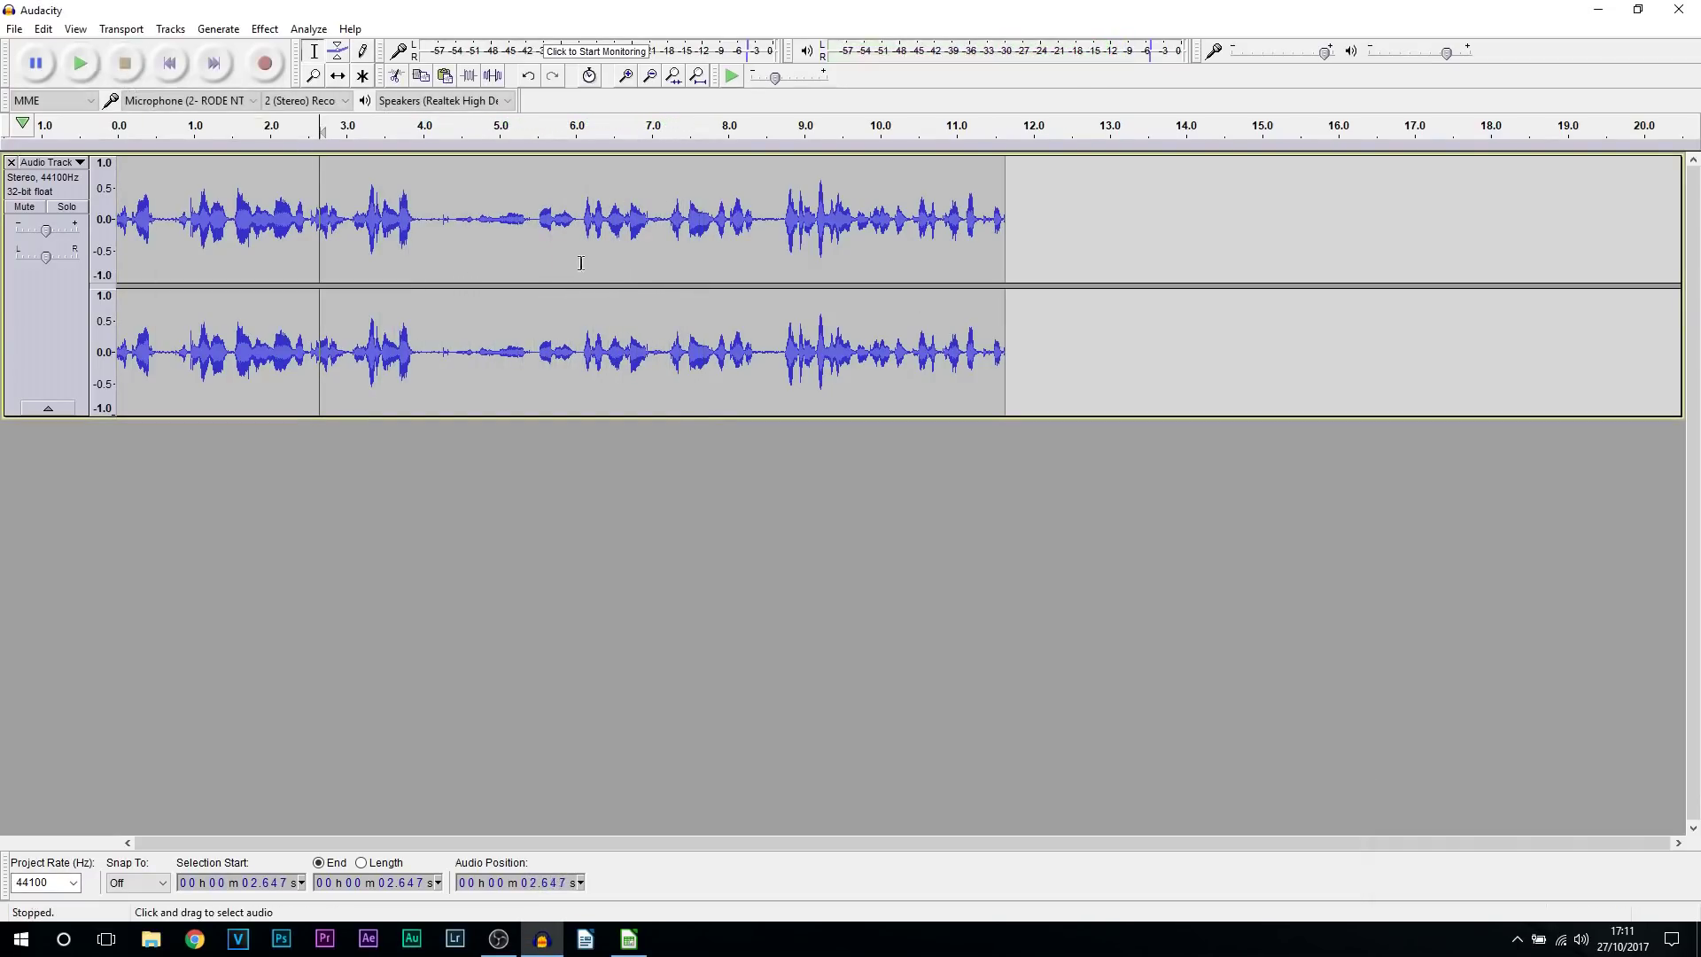
Point out the faded section and undo the Fade In on it
{"action": "left_click_drag", "start_coordinate": [456, 202], "coordinate": [517, 205]}
{"action": "left_click", "coordinate": [482, 222]}
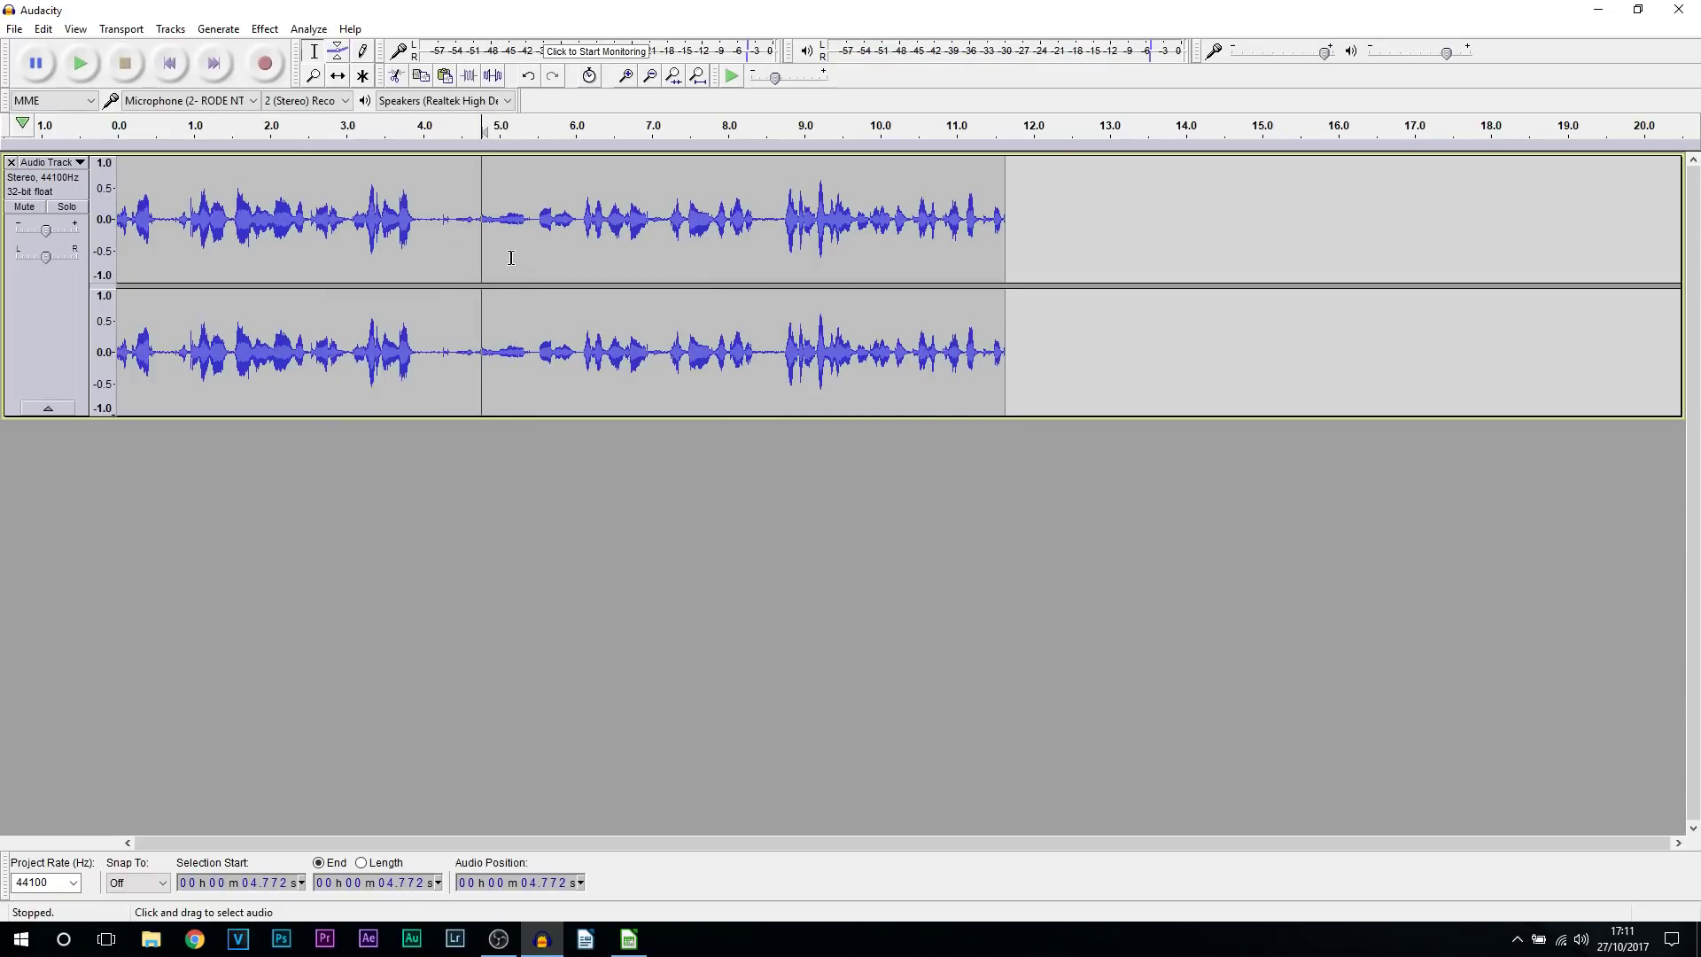
{"action": "left_click_drag", "start_coordinate": [662, 408], "coordinate": [449, 406]}
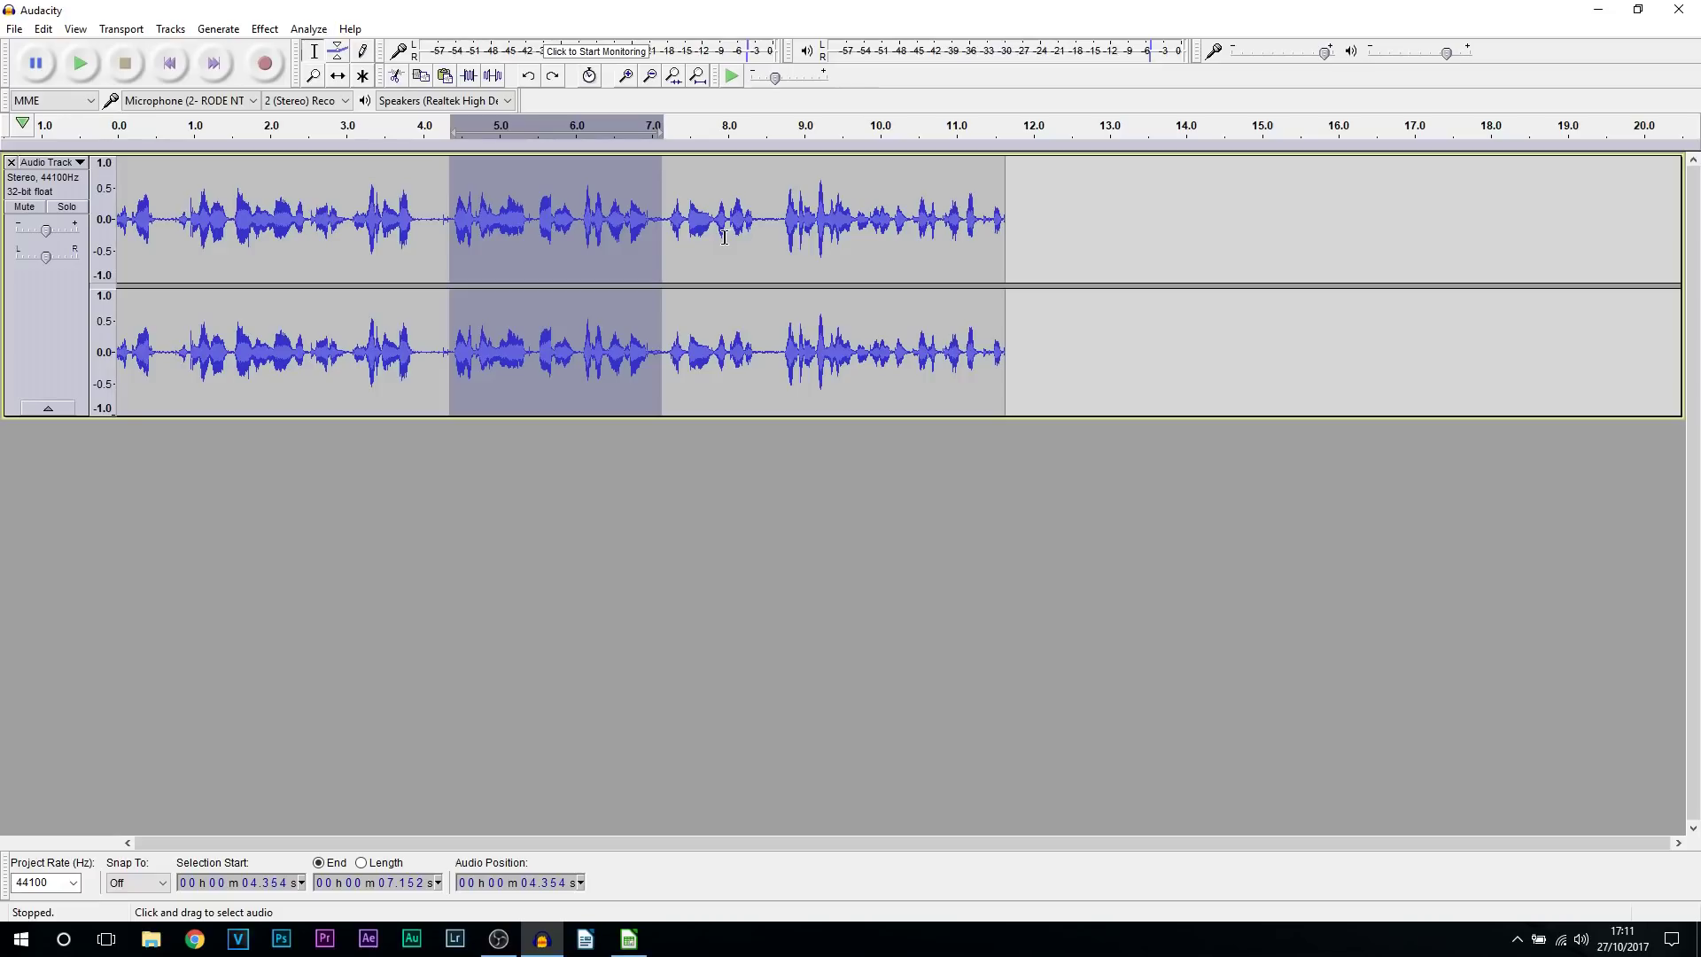
Try Change Pitch on the whole clip with a 10.290 percent change, previewing the result before applying it
{"action": "left_click", "coordinate": [35, 310]}
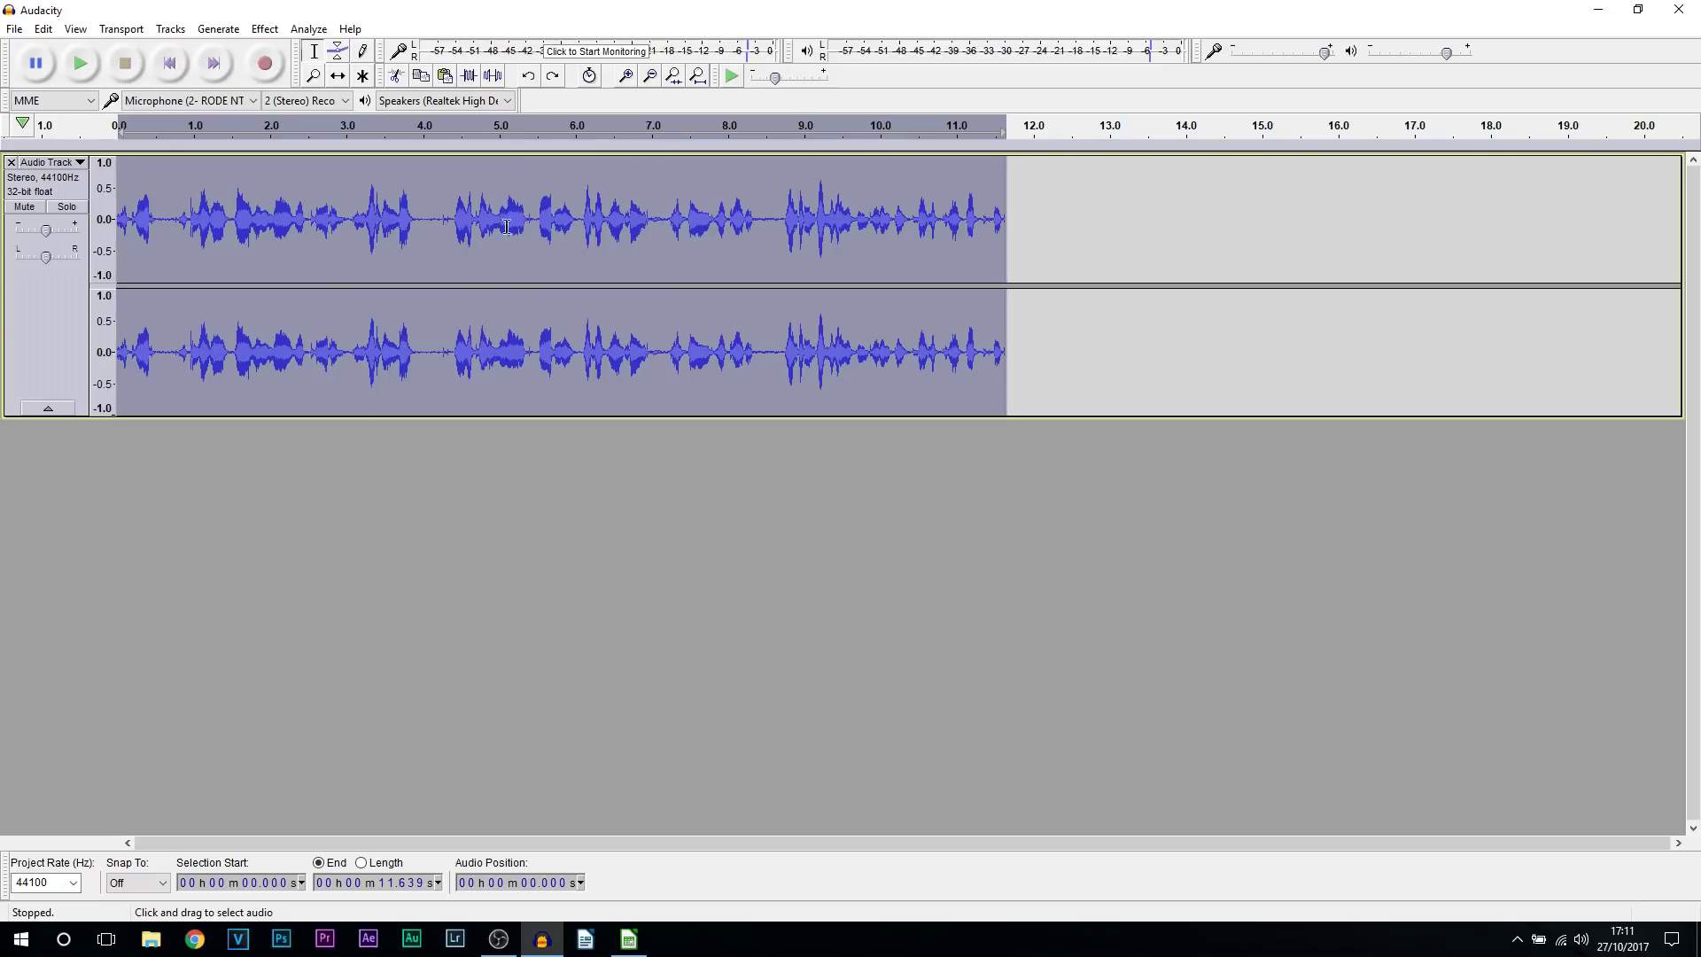
{"action": "left_click", "coordinate": [263, 29]}
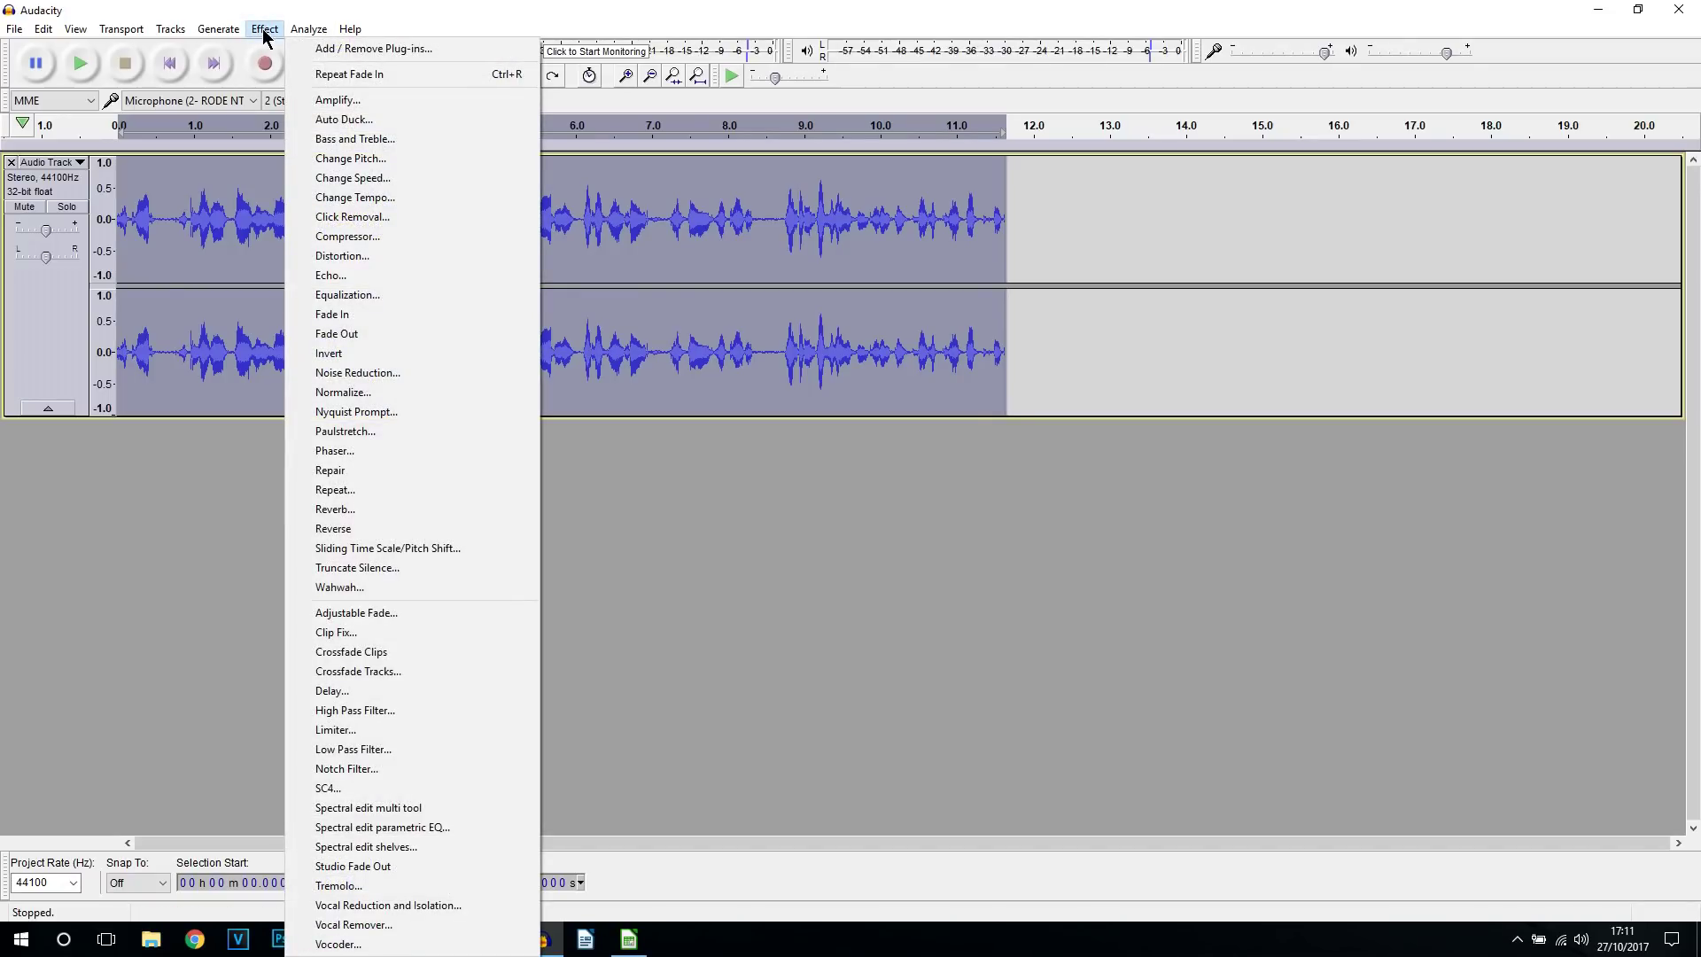
{"action": "left_click", "coordinate": [374, 160]}
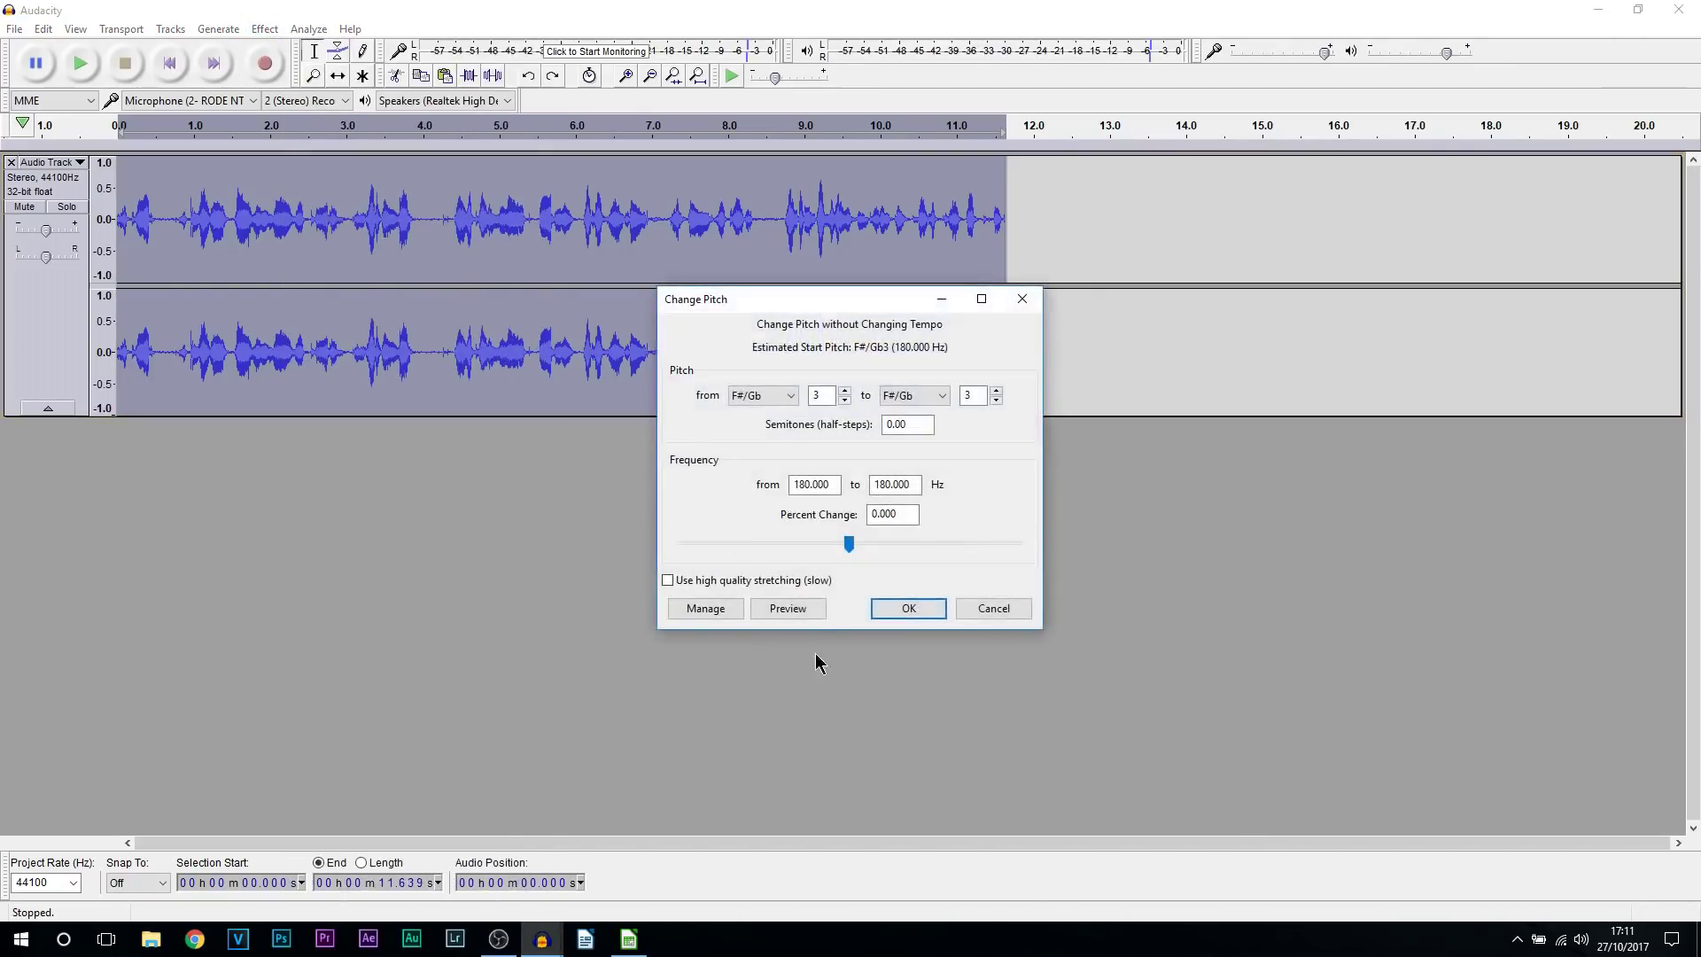
{"action": "left_click_drag", "start_coordinate": [842, 551], "coordinate": [859, 551]}
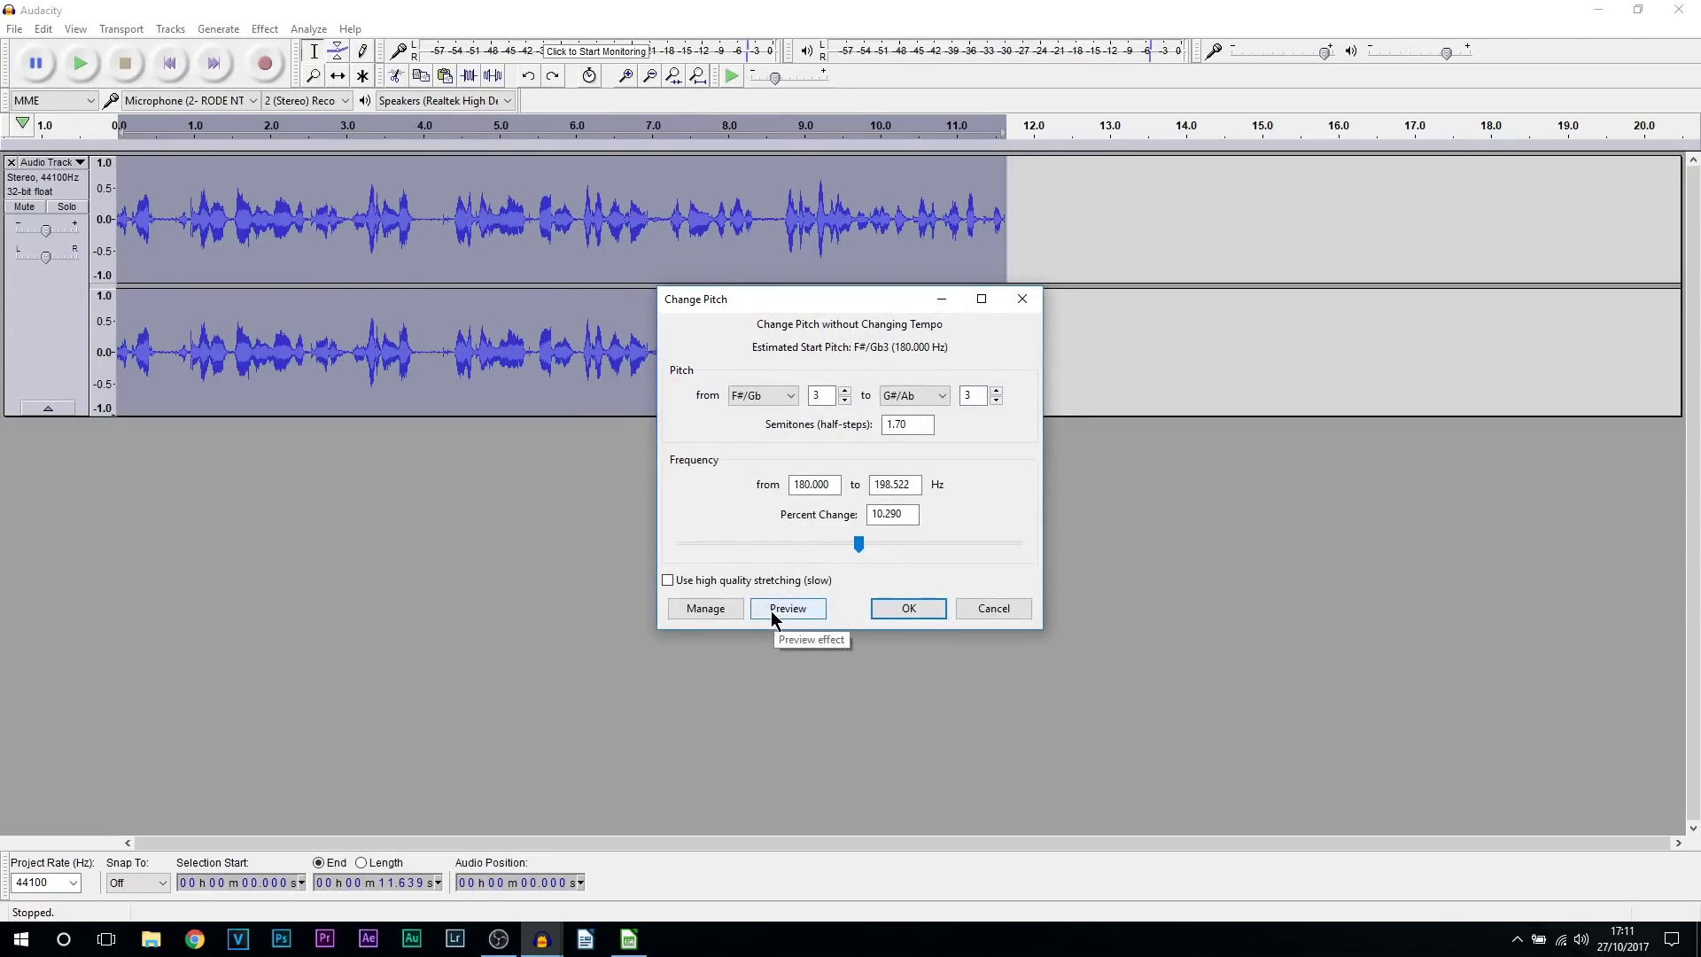
{"action": "left_click", "coordinate": [808, 608]}
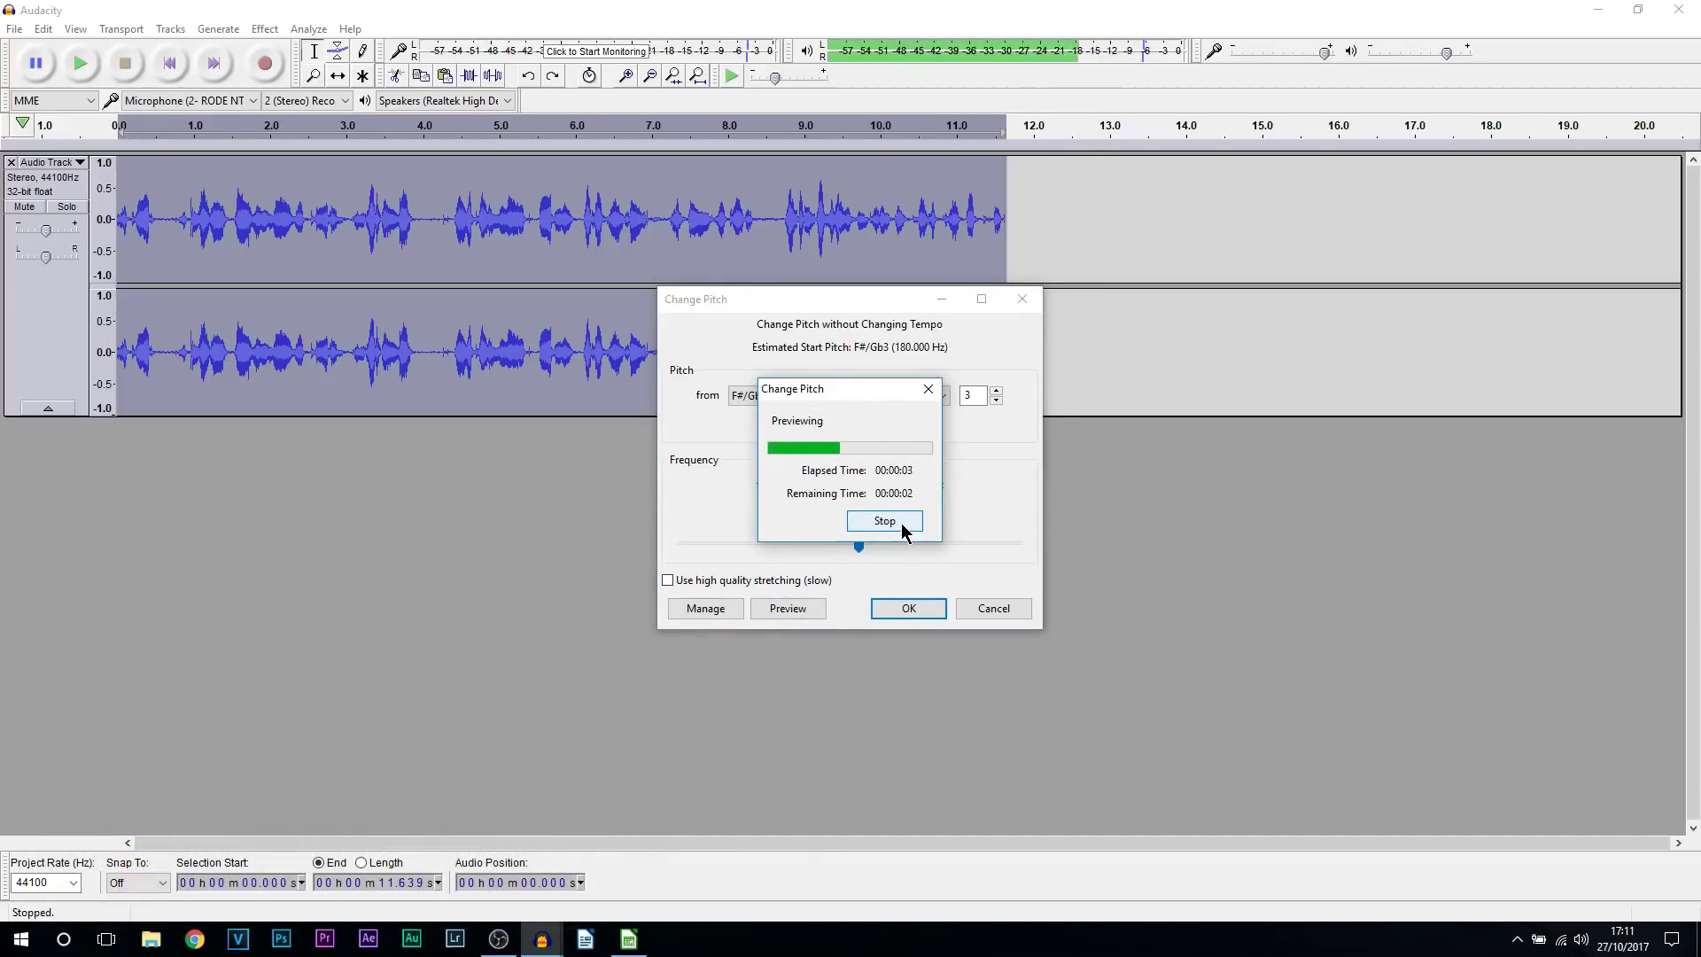
{"action": "left_click", "coordinate": [901, 523]}
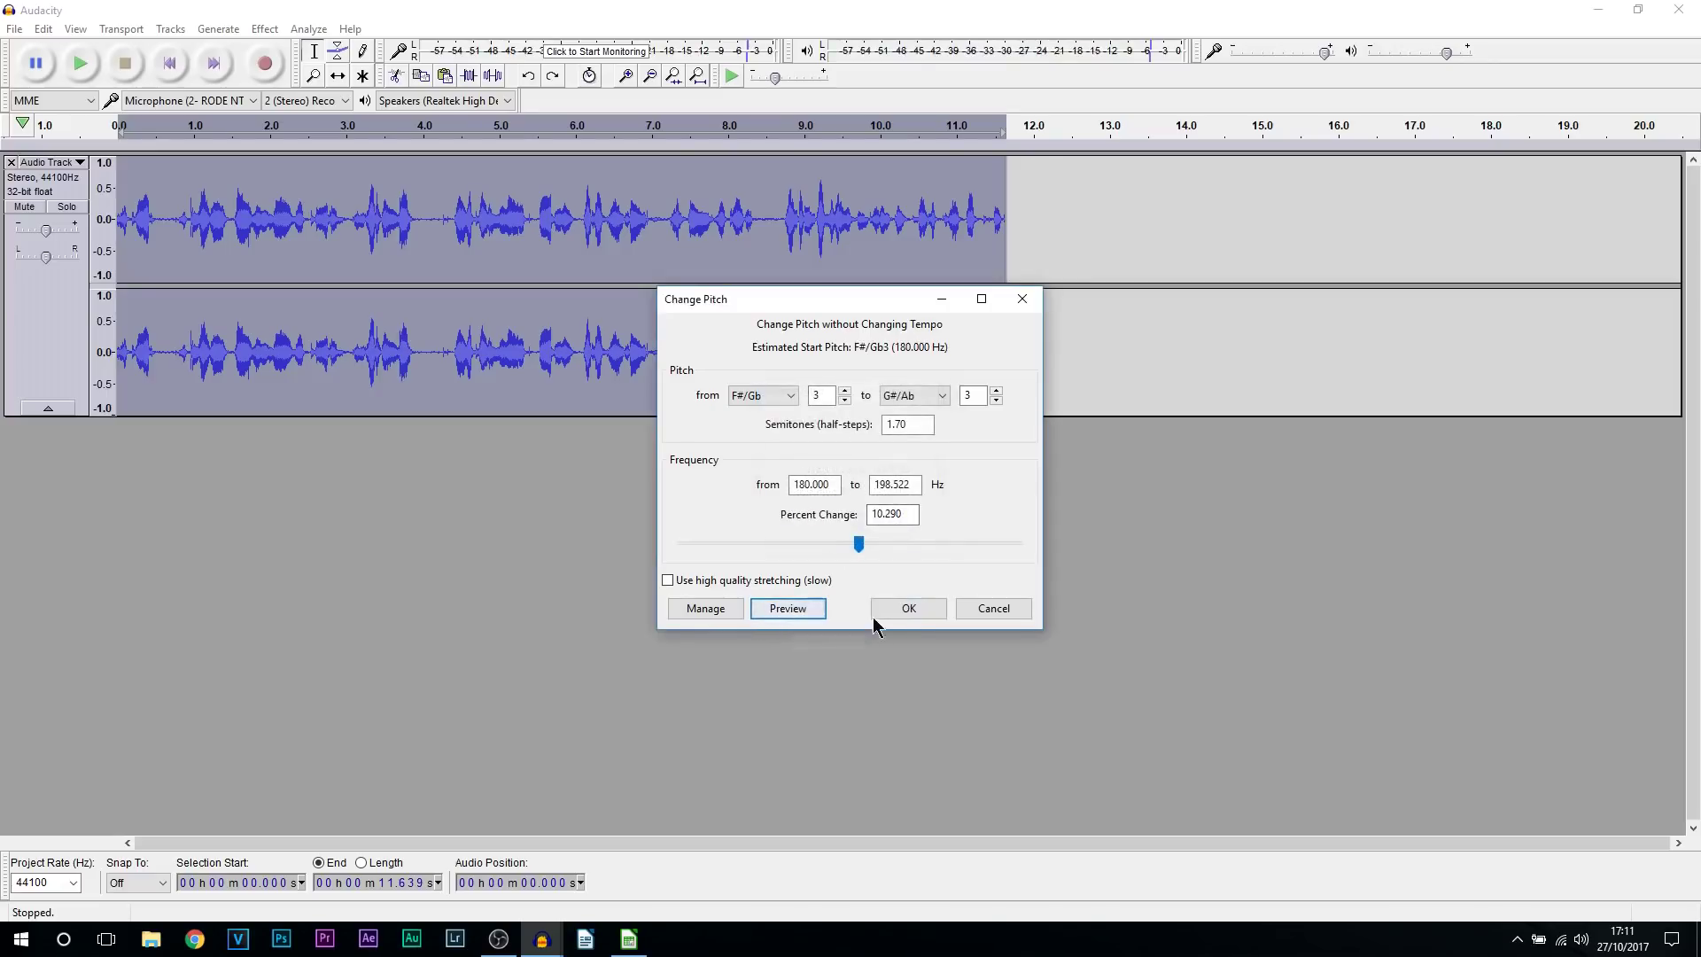
{"action": "left_click", "coordinate": [930, 611]}
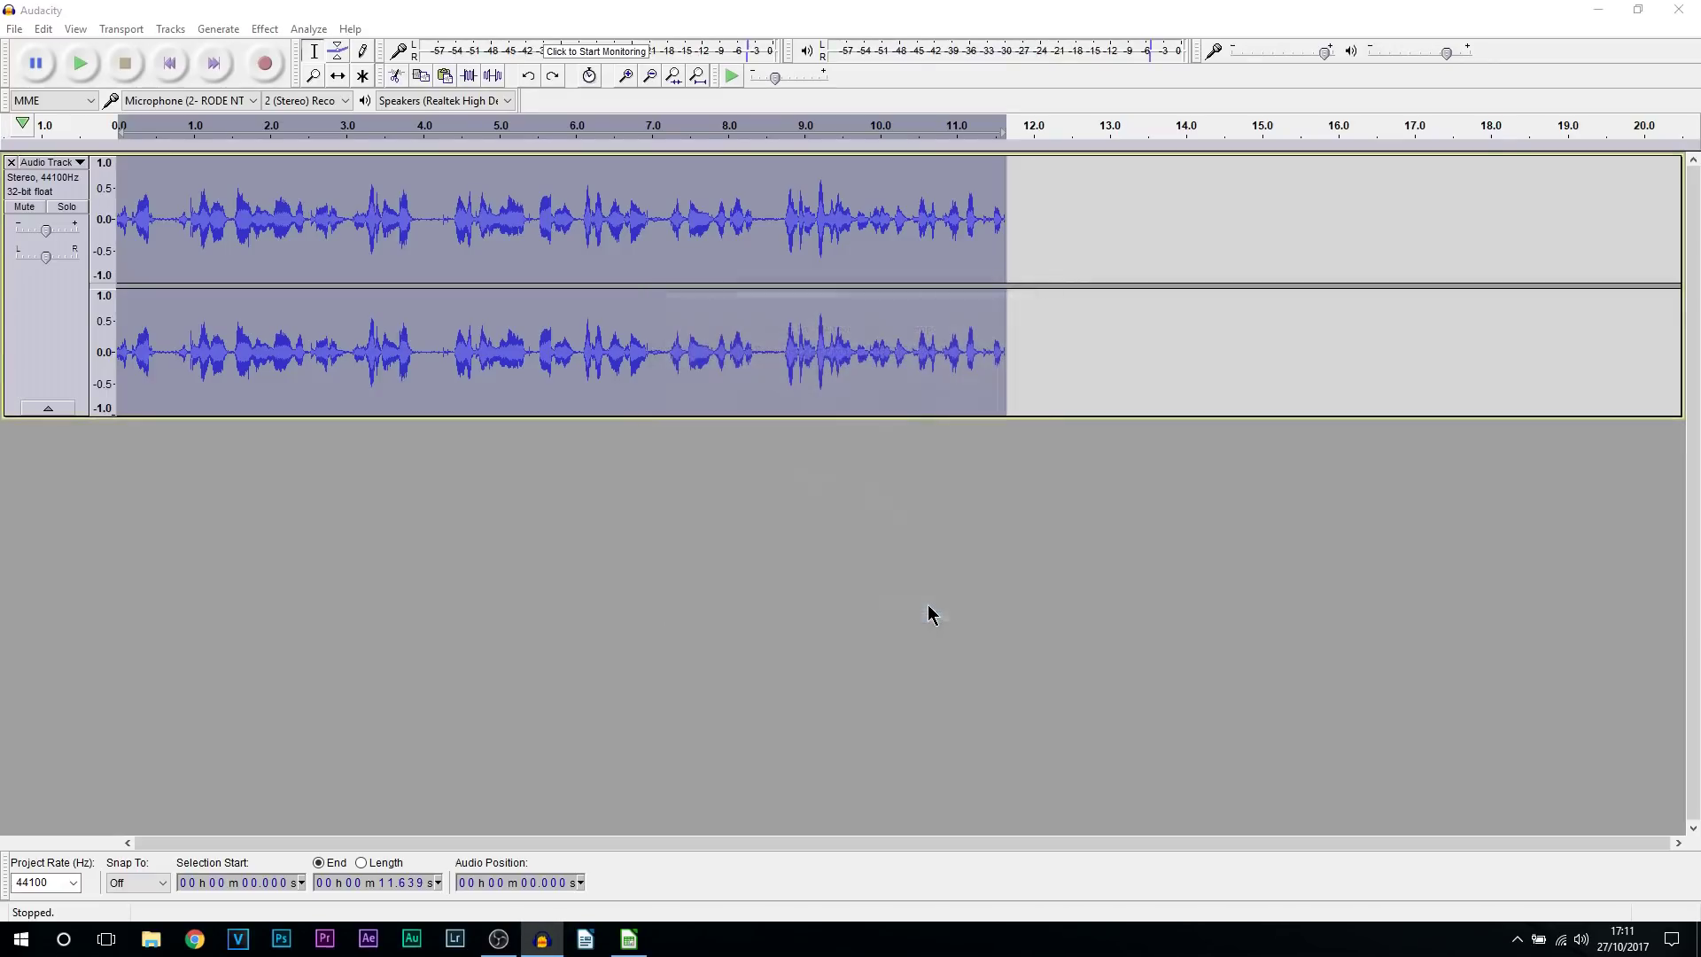
Play back the pitch-shifted clip, stop it, undo the pitch change and clear the selection
{"action": "left_click", "coordinate": [77, 69]}
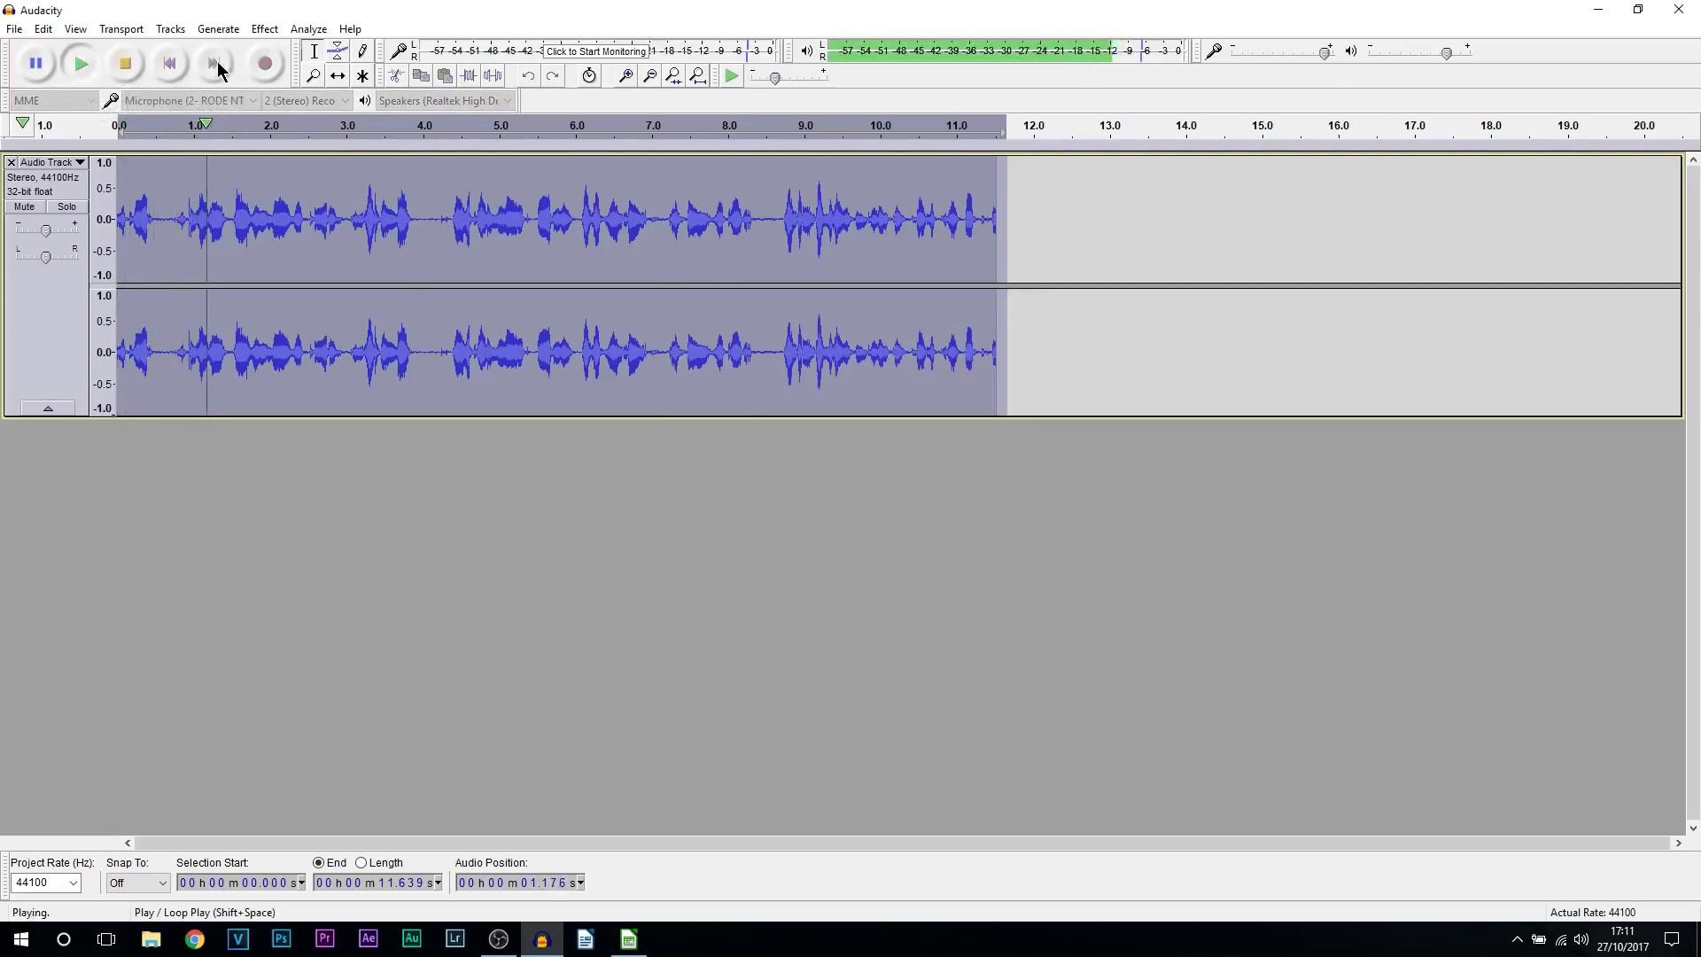
{"action": "left_click", "coordinate": [125, 65]}
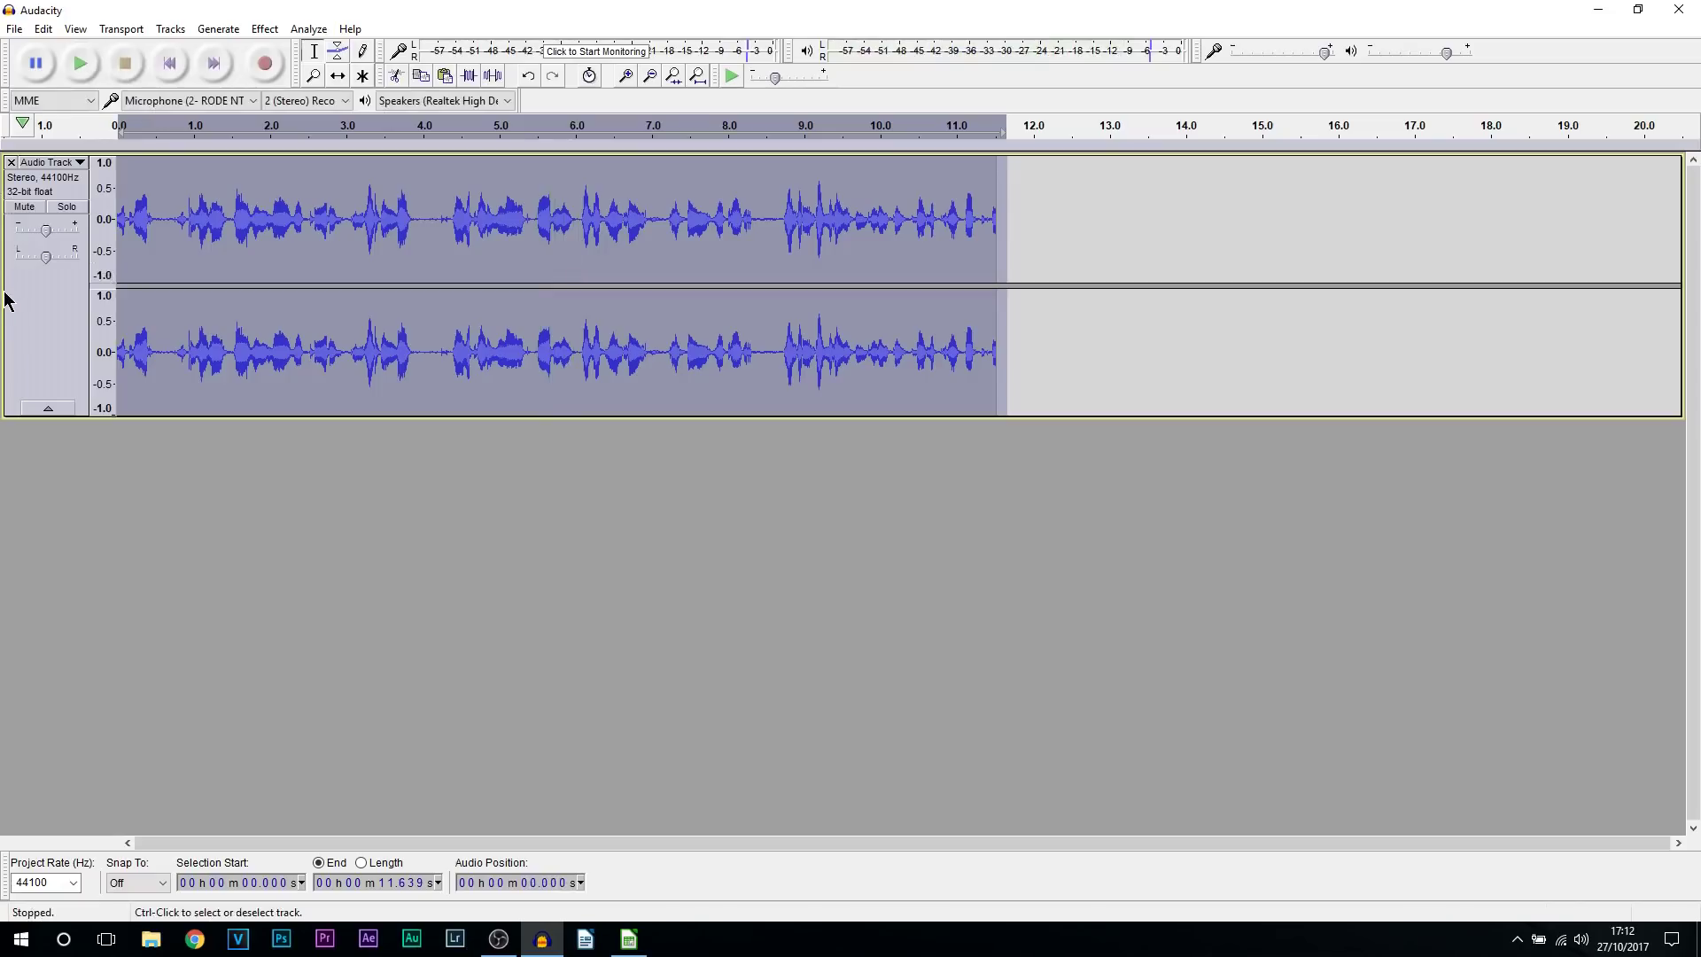
{"action": "left_click", "coordinate": [132, 310]}
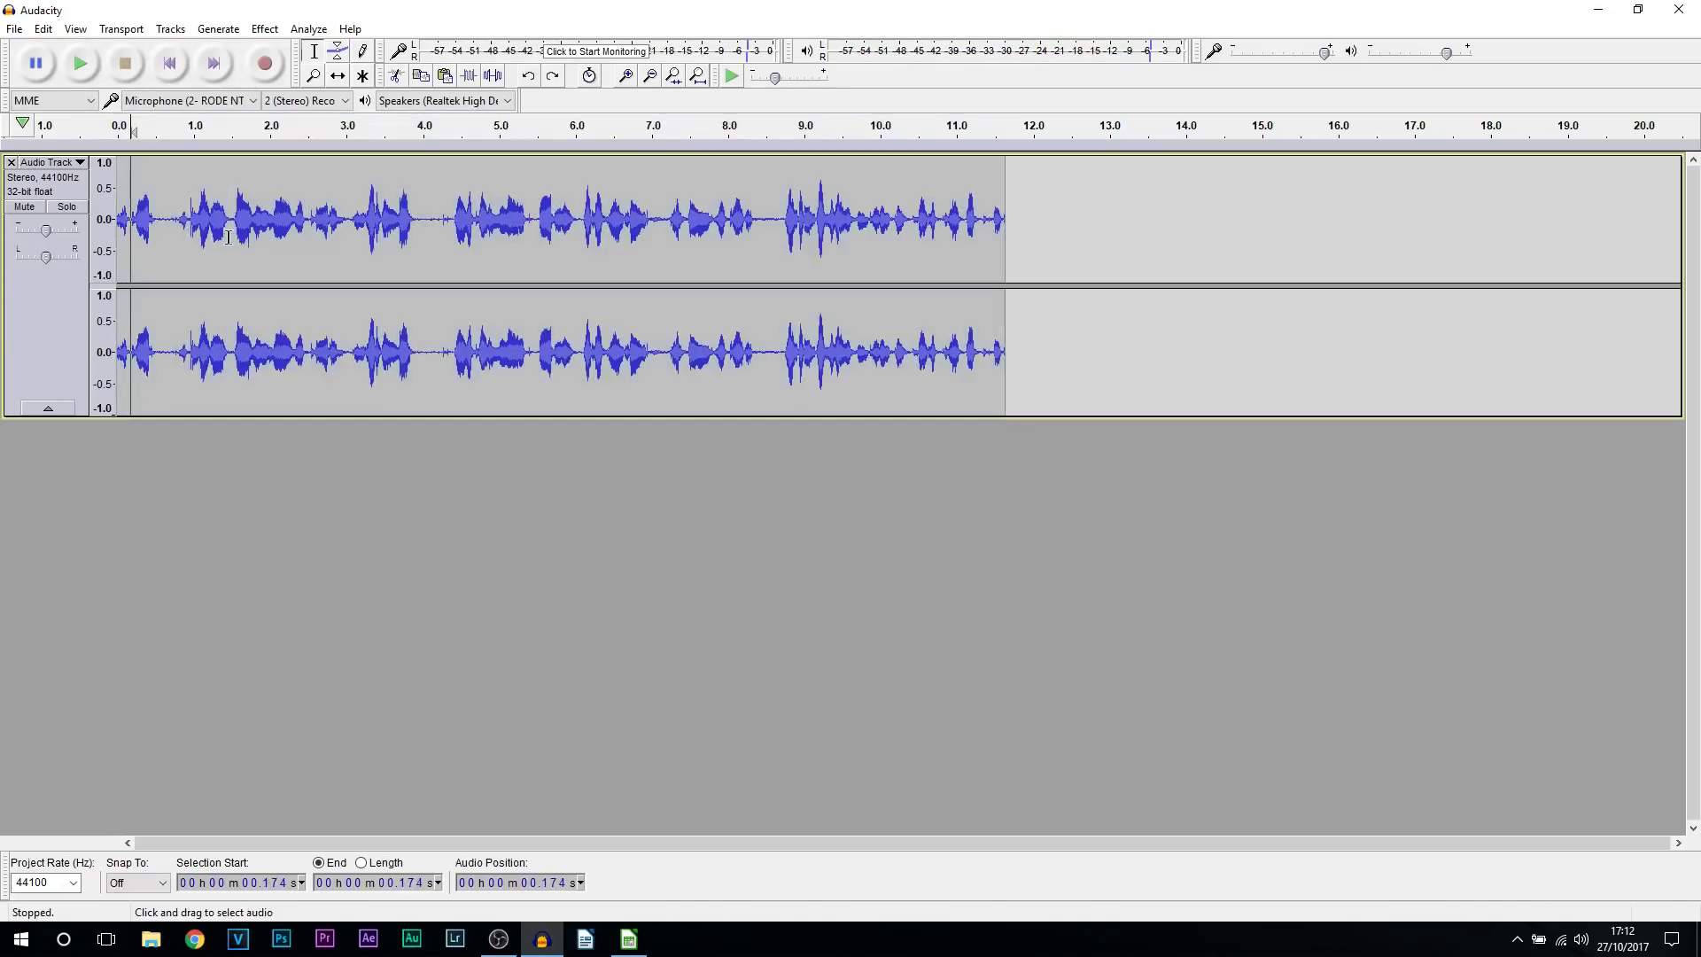
Try shaping the clip's volume with the Envelope tool, lowering the first seconds, peaking near 4 s and lowering it again from about 5 s
{"action": "left_click", "coordinate": [338, 60]}
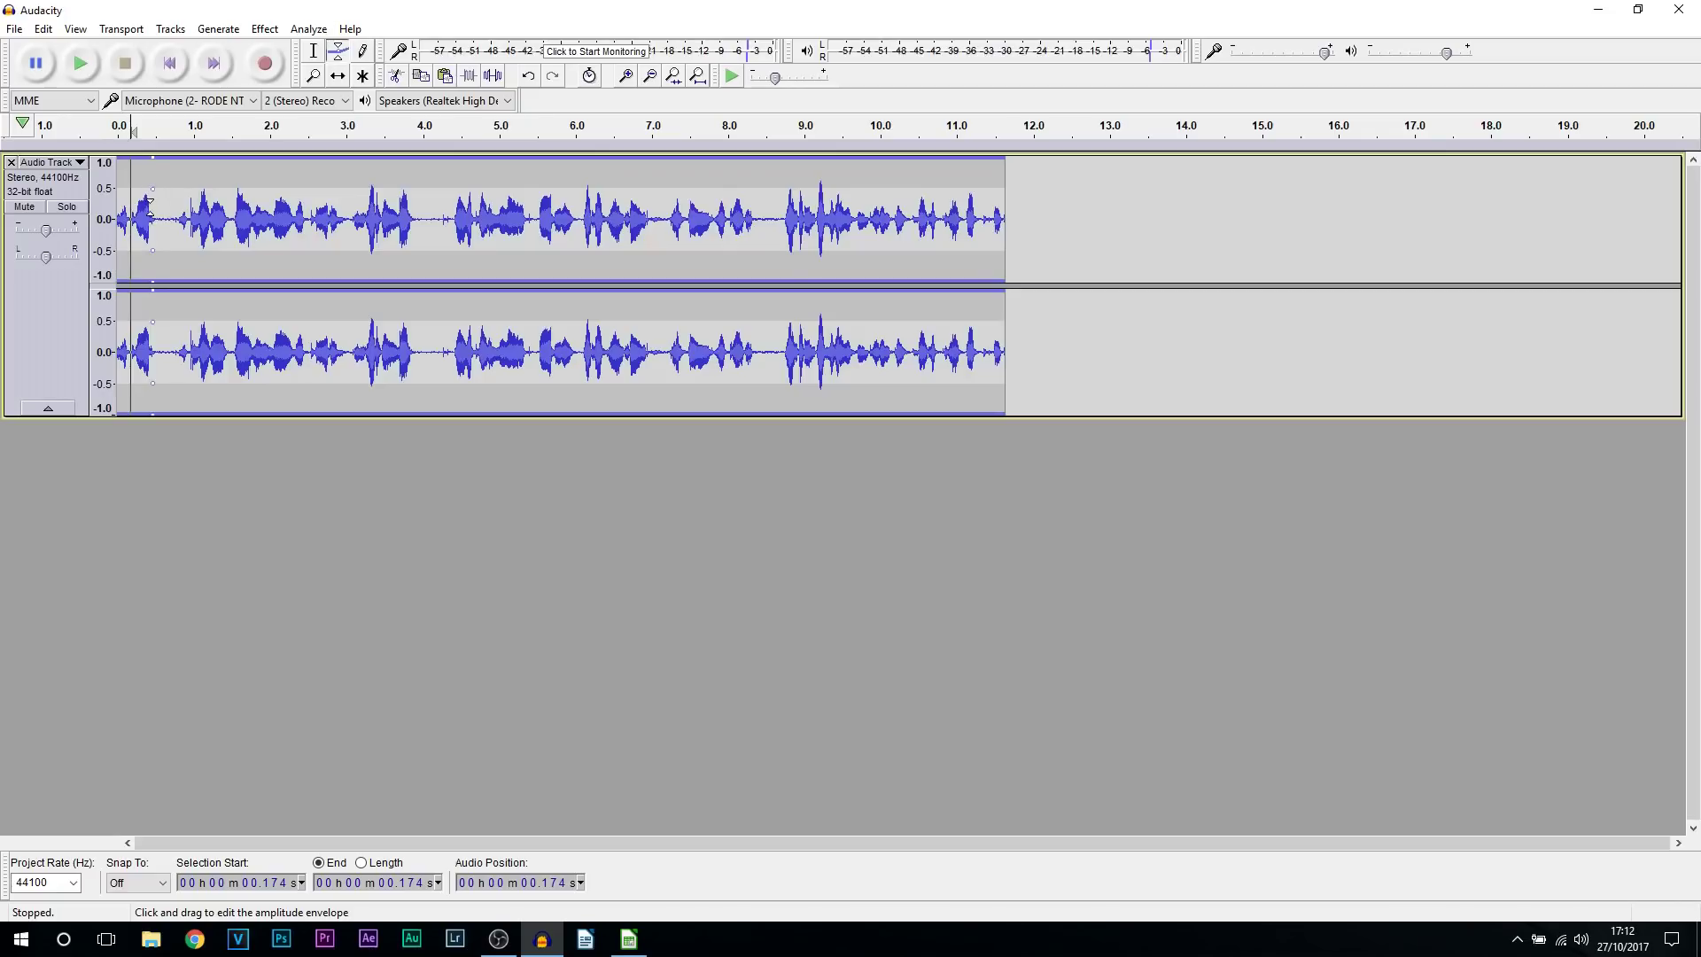
{"action": "left_click_drag", "start_coordinate": [212, 193], "coordinate": [212, 188]}
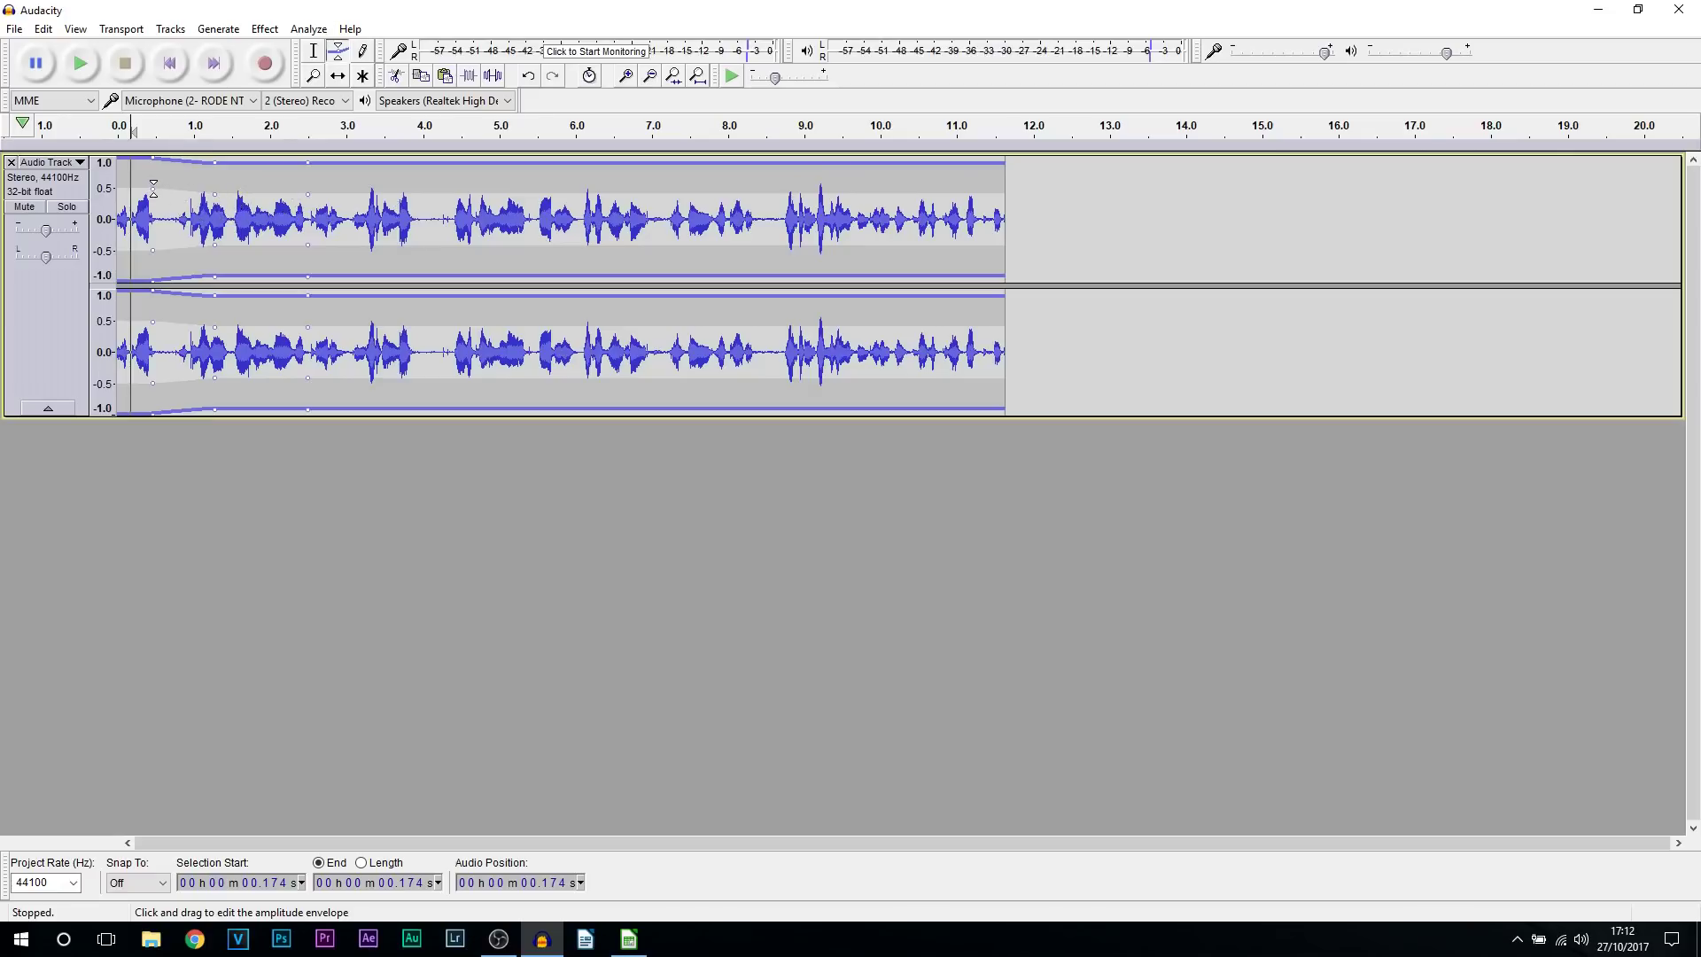
{"action": "left_click_drag", "start_coordinate": [153, 188], "coordinate": [308, 198]}
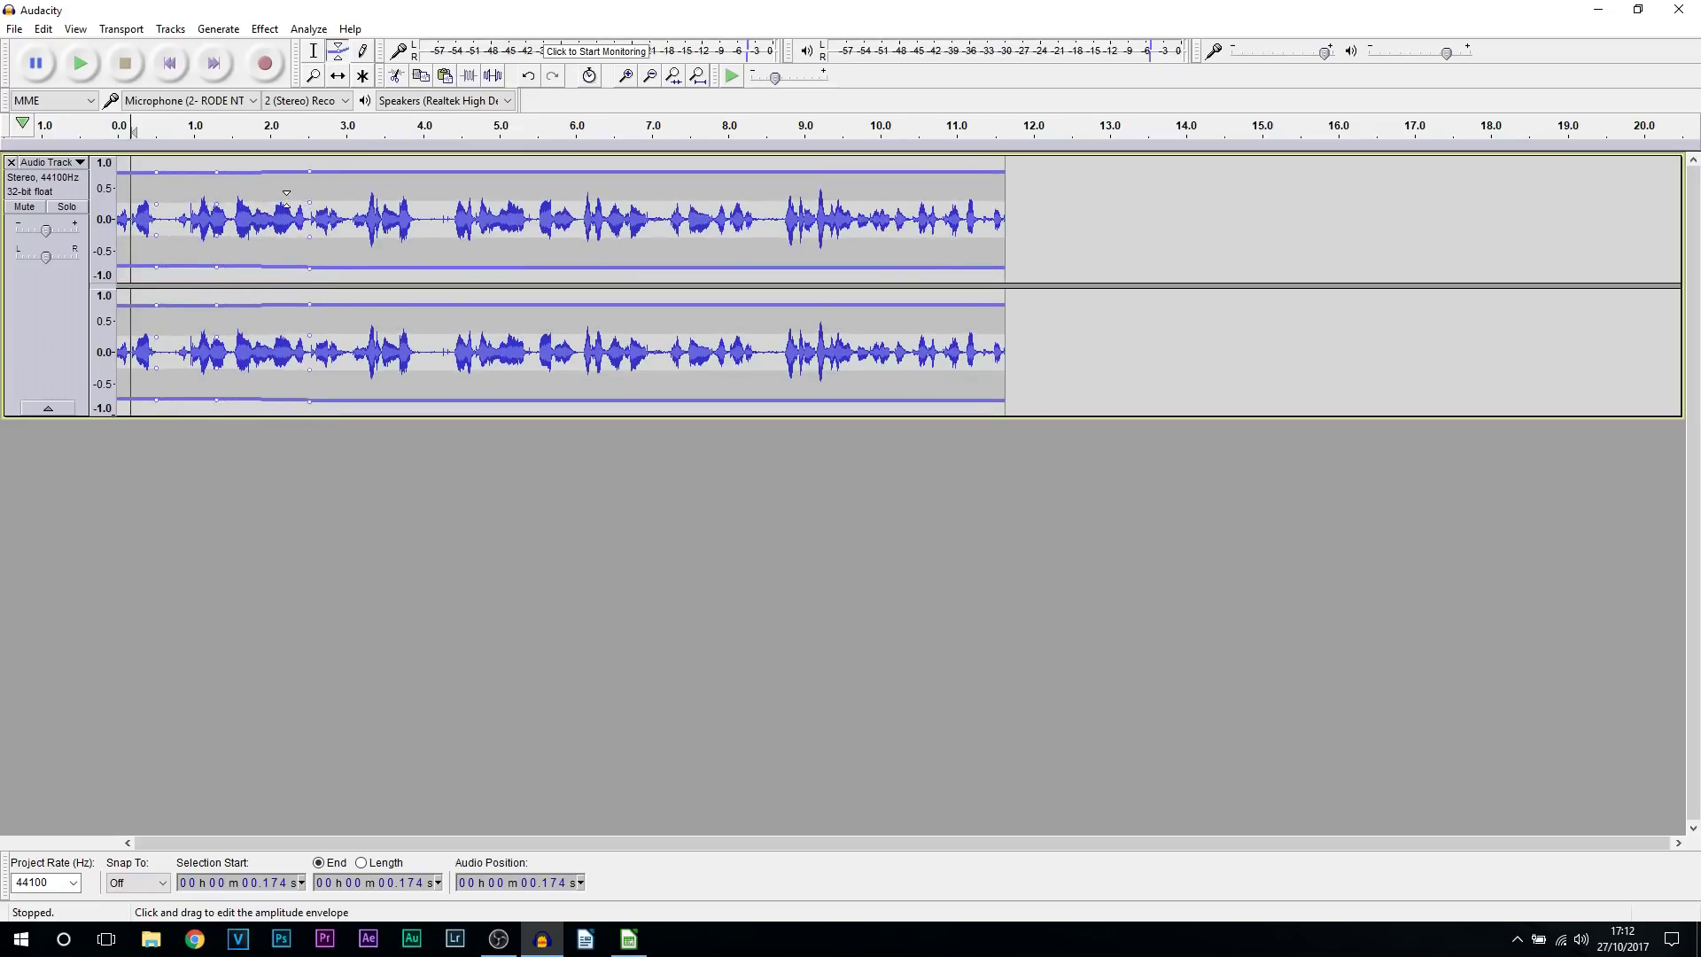
{"action": "left_click_drag", "start_coordinate": [311, 203], "coordinate": [499, 212]}
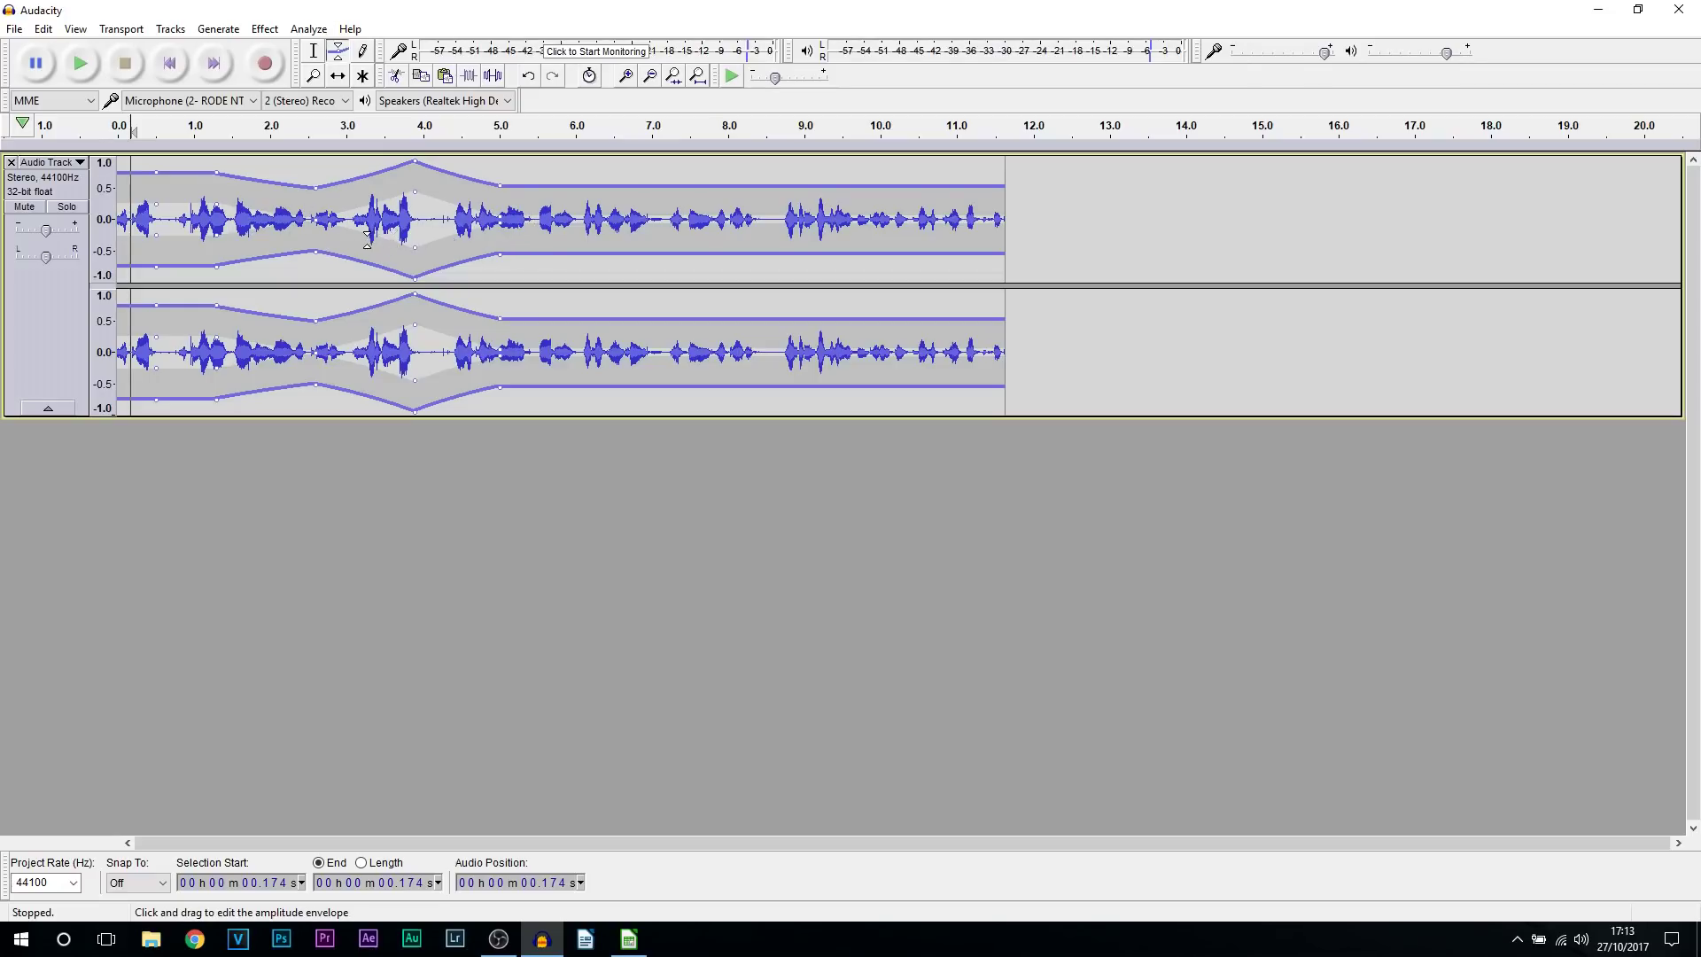
Undo the Envelope tool's volume adjustments on the clip
{"action": "key", "text": "ctrl+z"}
{"action": "key", "text": "ctrl+z"}
{"action": "key", "text": "ctrl+z"}
{"action": "key", "text": "ctrl+z"}
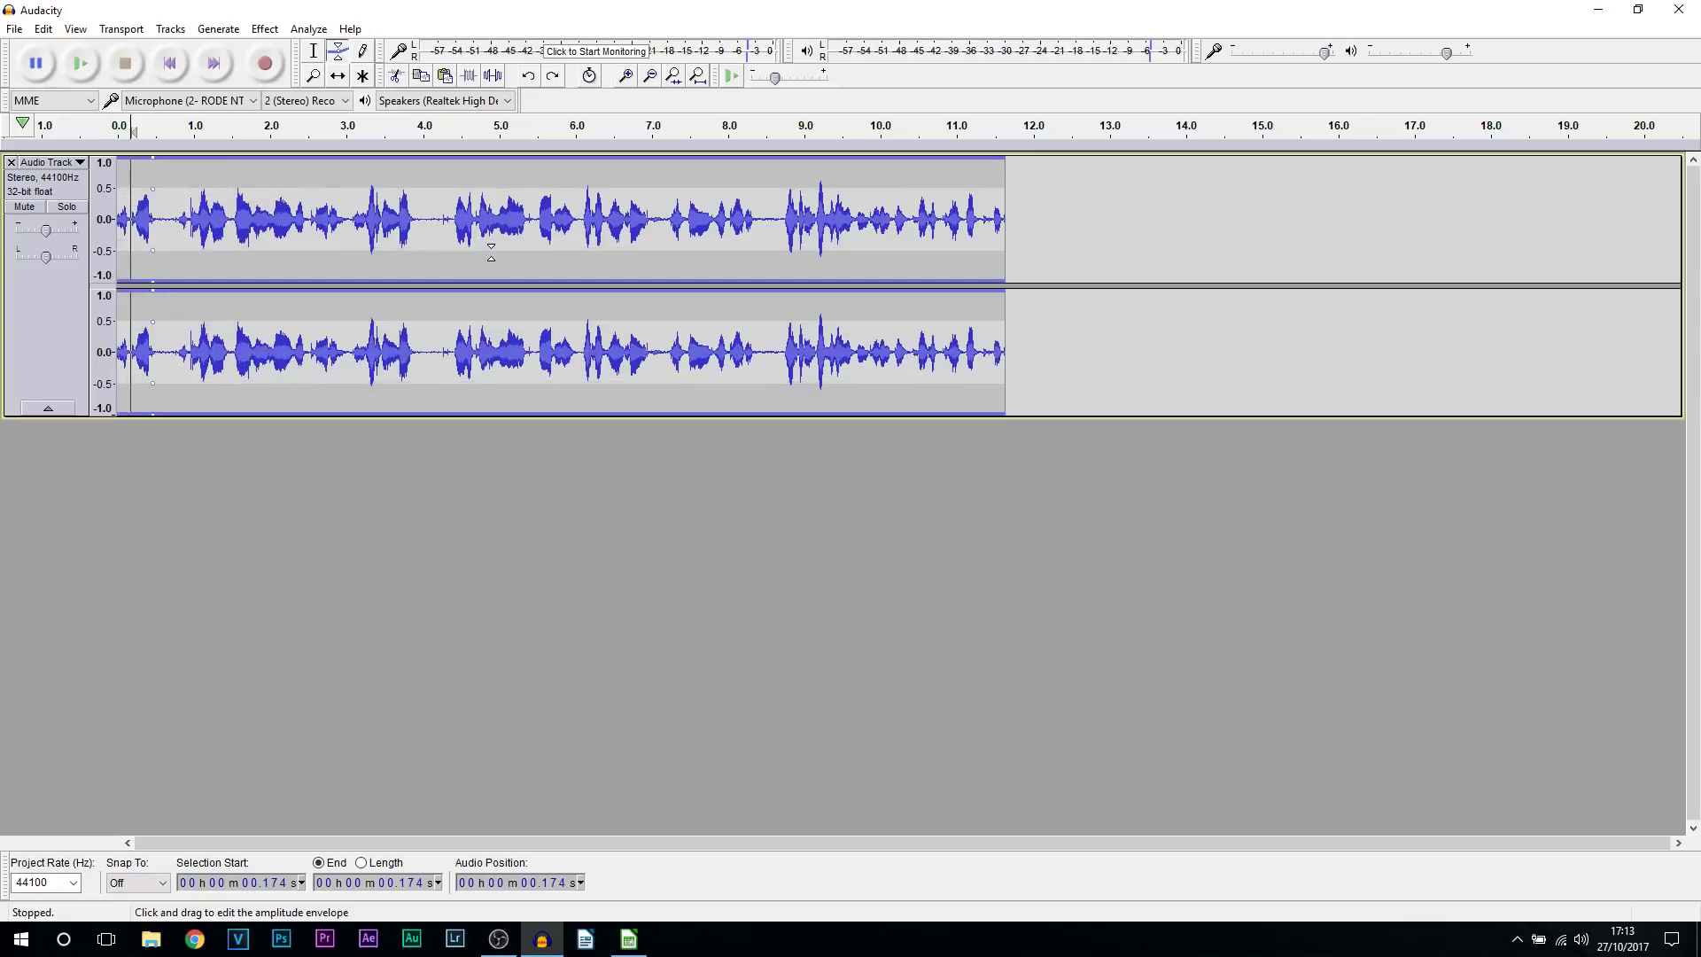
Start monitoring the microphone's input level and switch to the Draw tool
{"action": "left_click", "coordinate": [588, 50]}
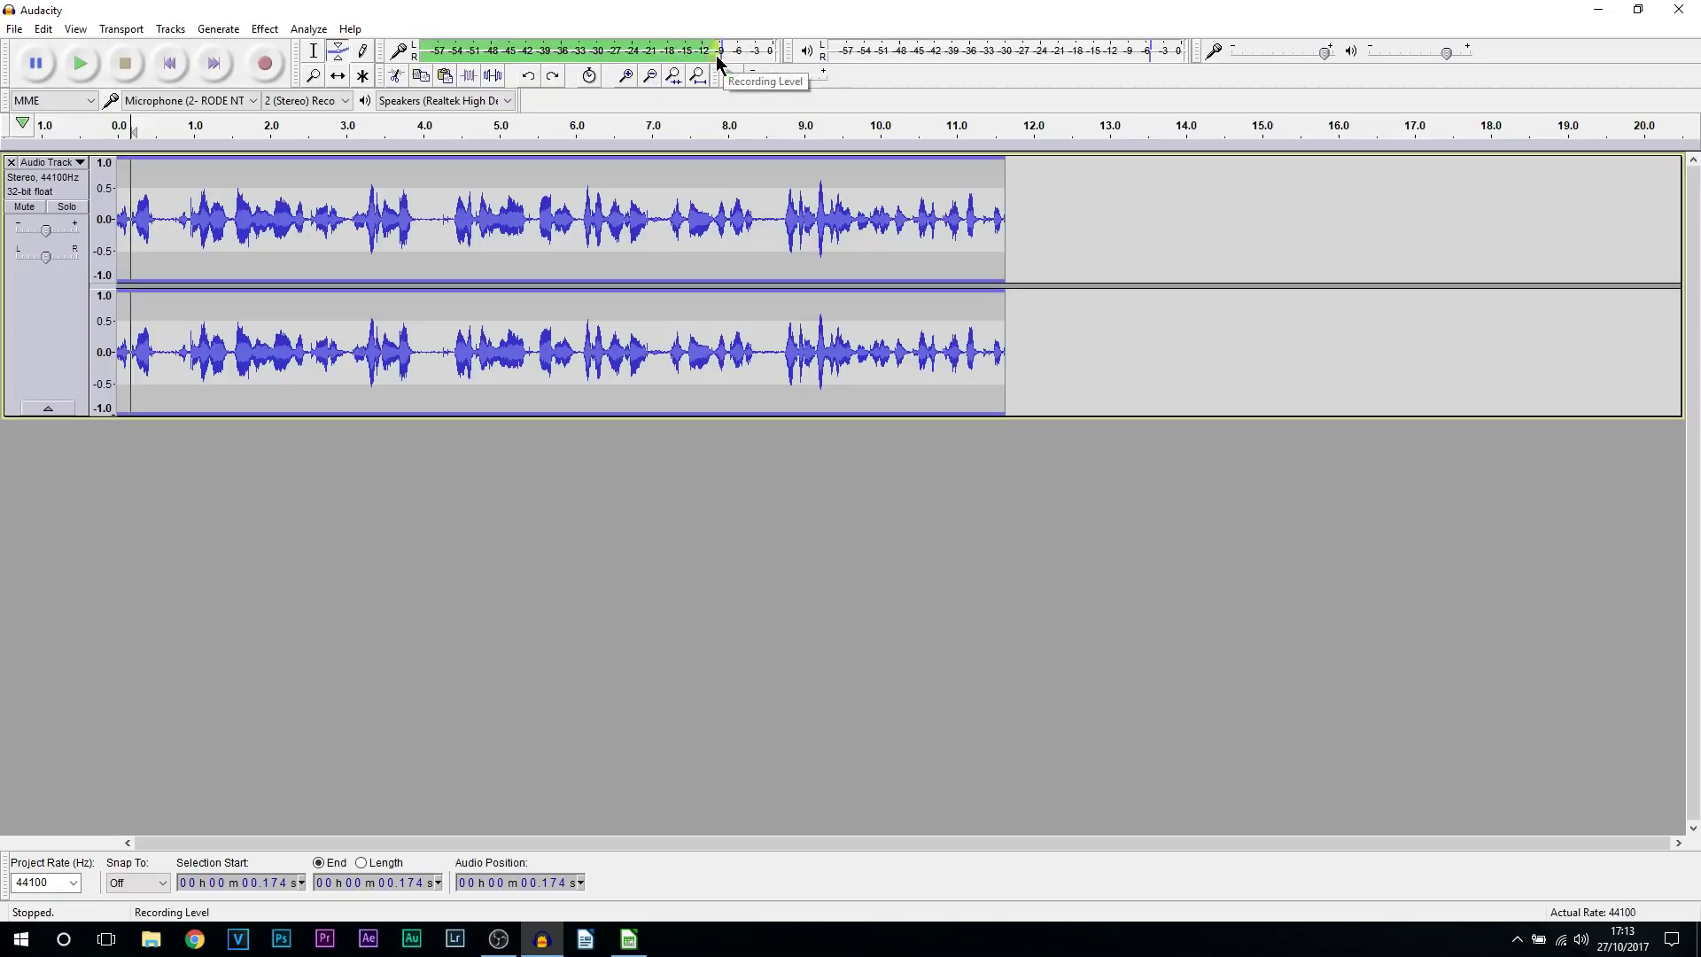
{"action": "left_click", "coordinate": [365, 52]}
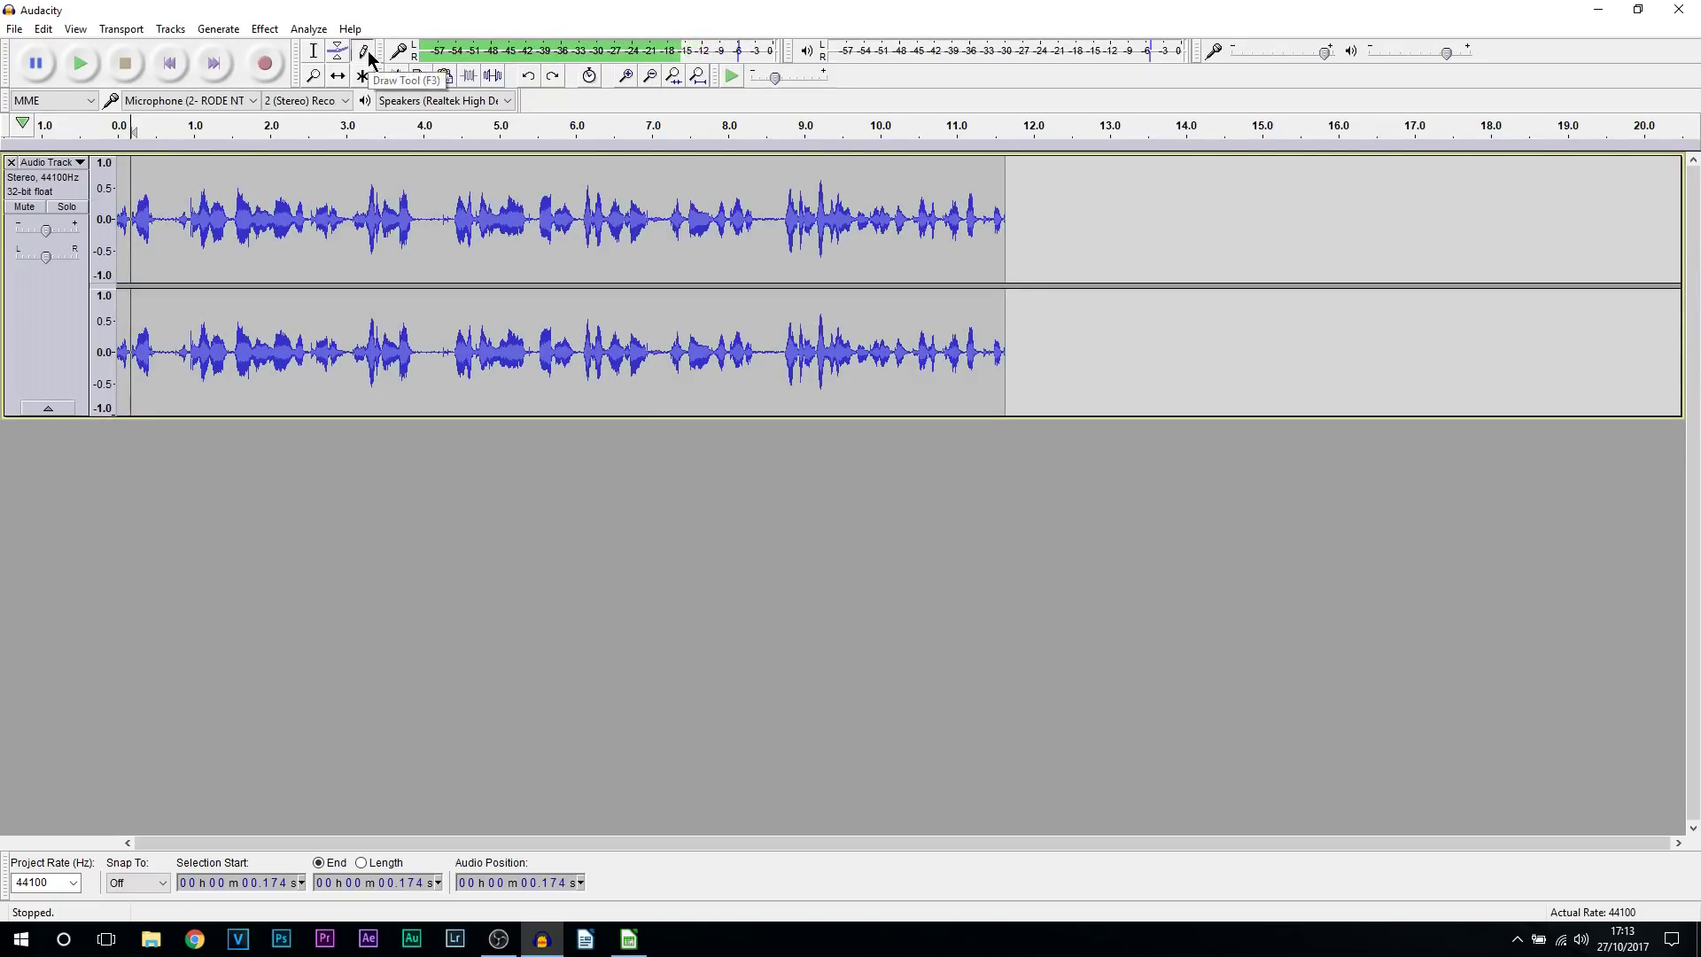
Zoom in on the start of the waveform and back out with the Zoom tool, and activate the Multi-Tool
{"action": "left_click", "coordinate": [316, 76]}
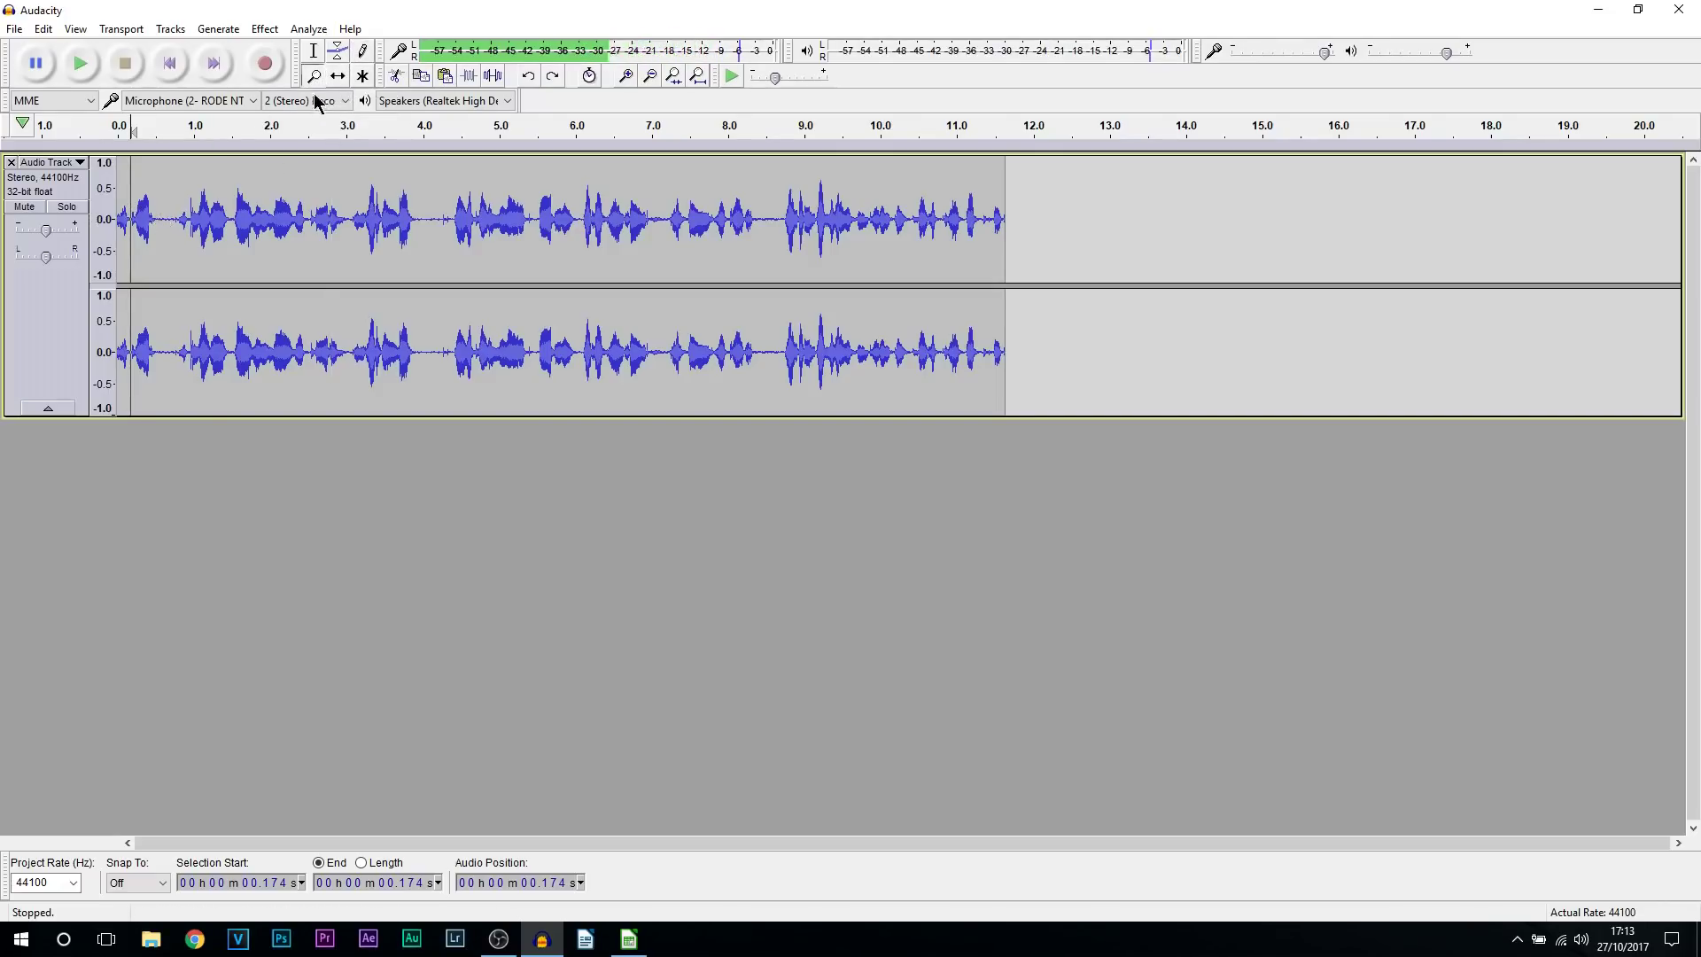
{"action": "left_click", "coordinate": [137, 219]}
{"action": "left_click", "coordinate": [138, 220]}
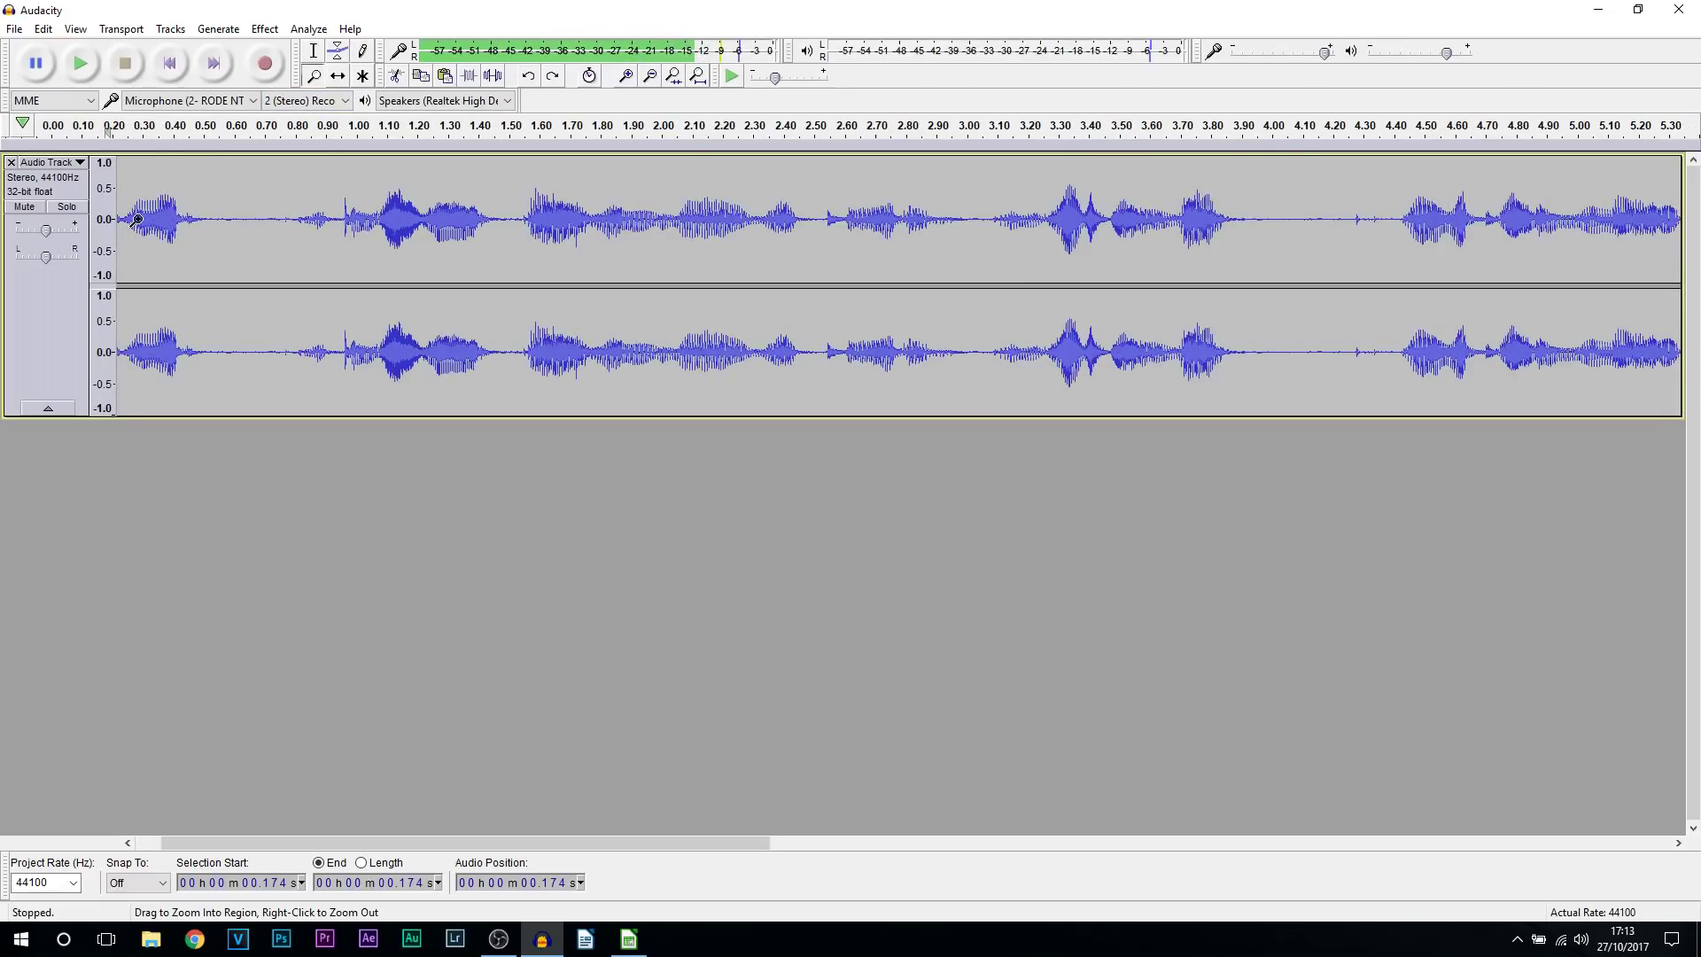
{"action": "left_click", "coordinate": [137, 220]}
{"action": "left_click_drag", "start_coordinate": [302, 842], "coordinate": [186, 635]}
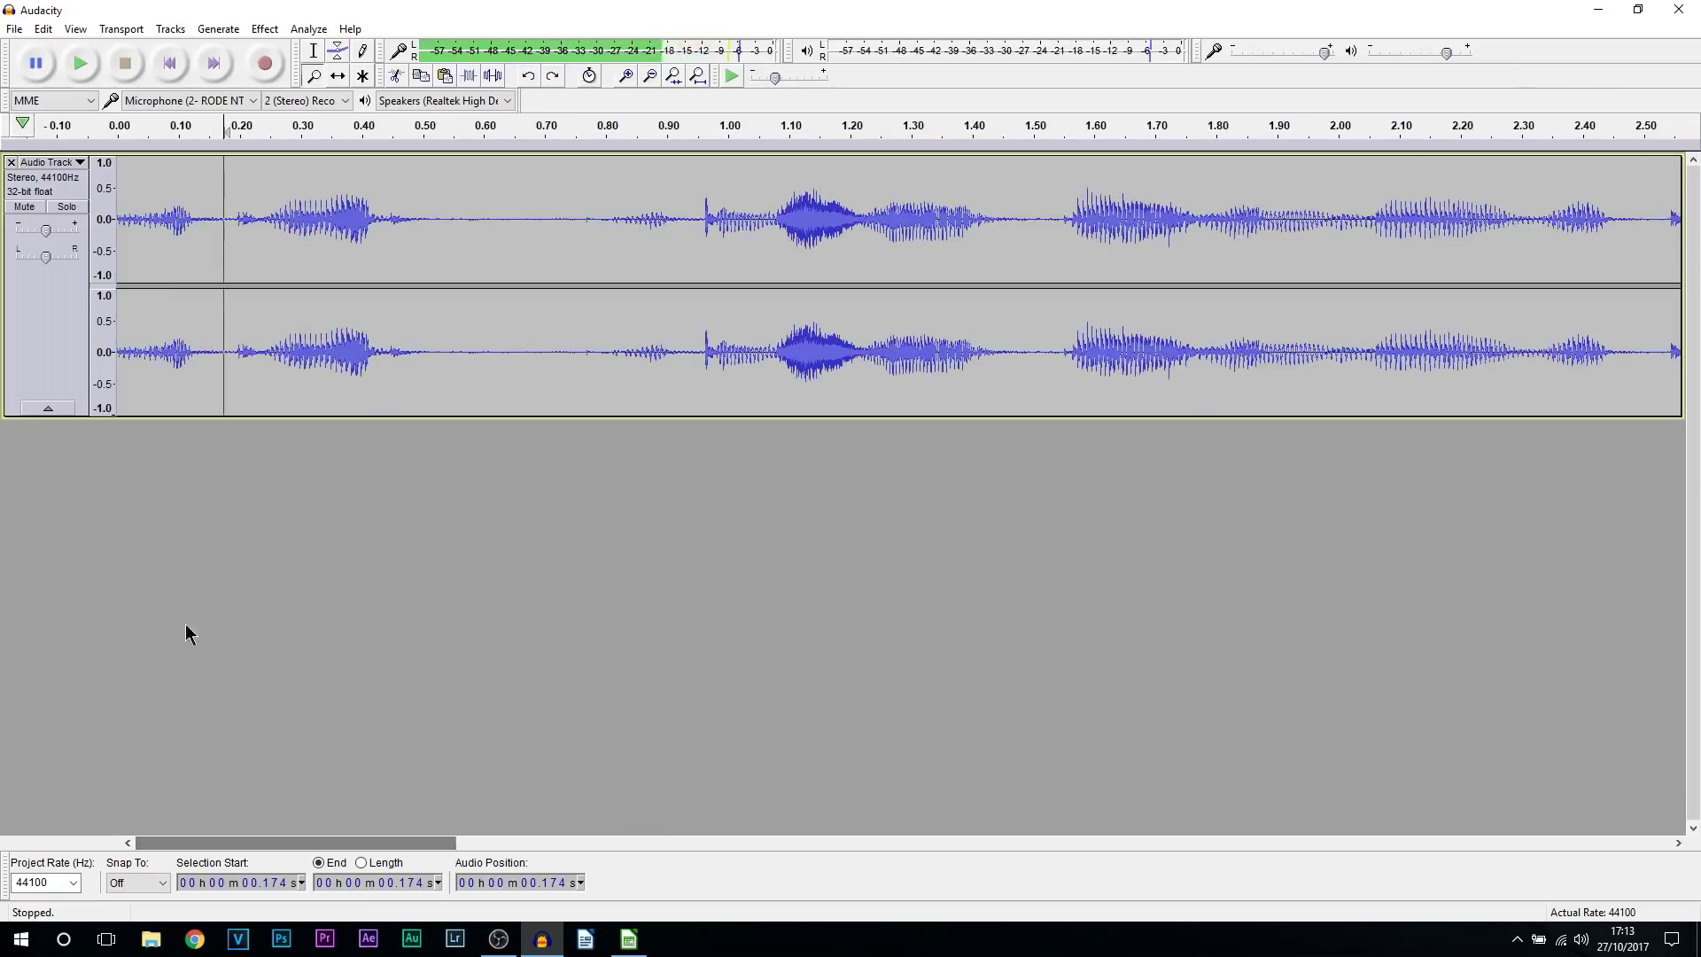
{"action": "right_click", "coordinate": [246, 202]}
{"action": "right_click", "coordinate": [246, 202]}
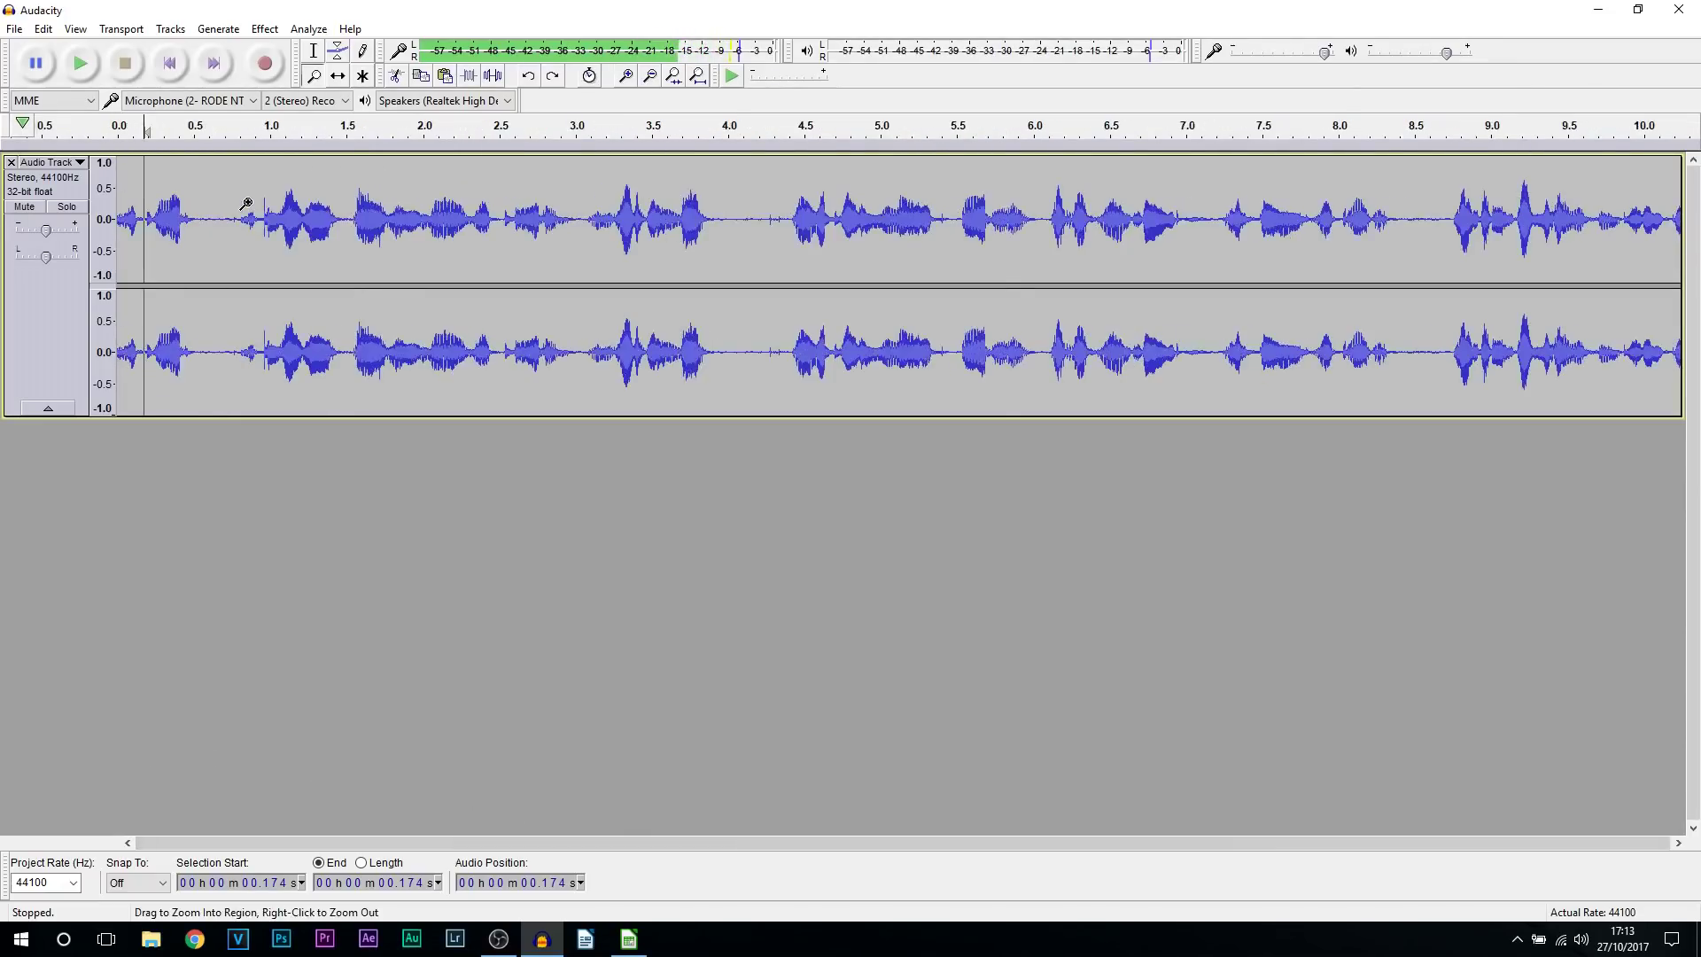
{"action": "right_click", "coordinate": [247, 202]}
{"action": "right_click", "coordinate": [246, 202]}
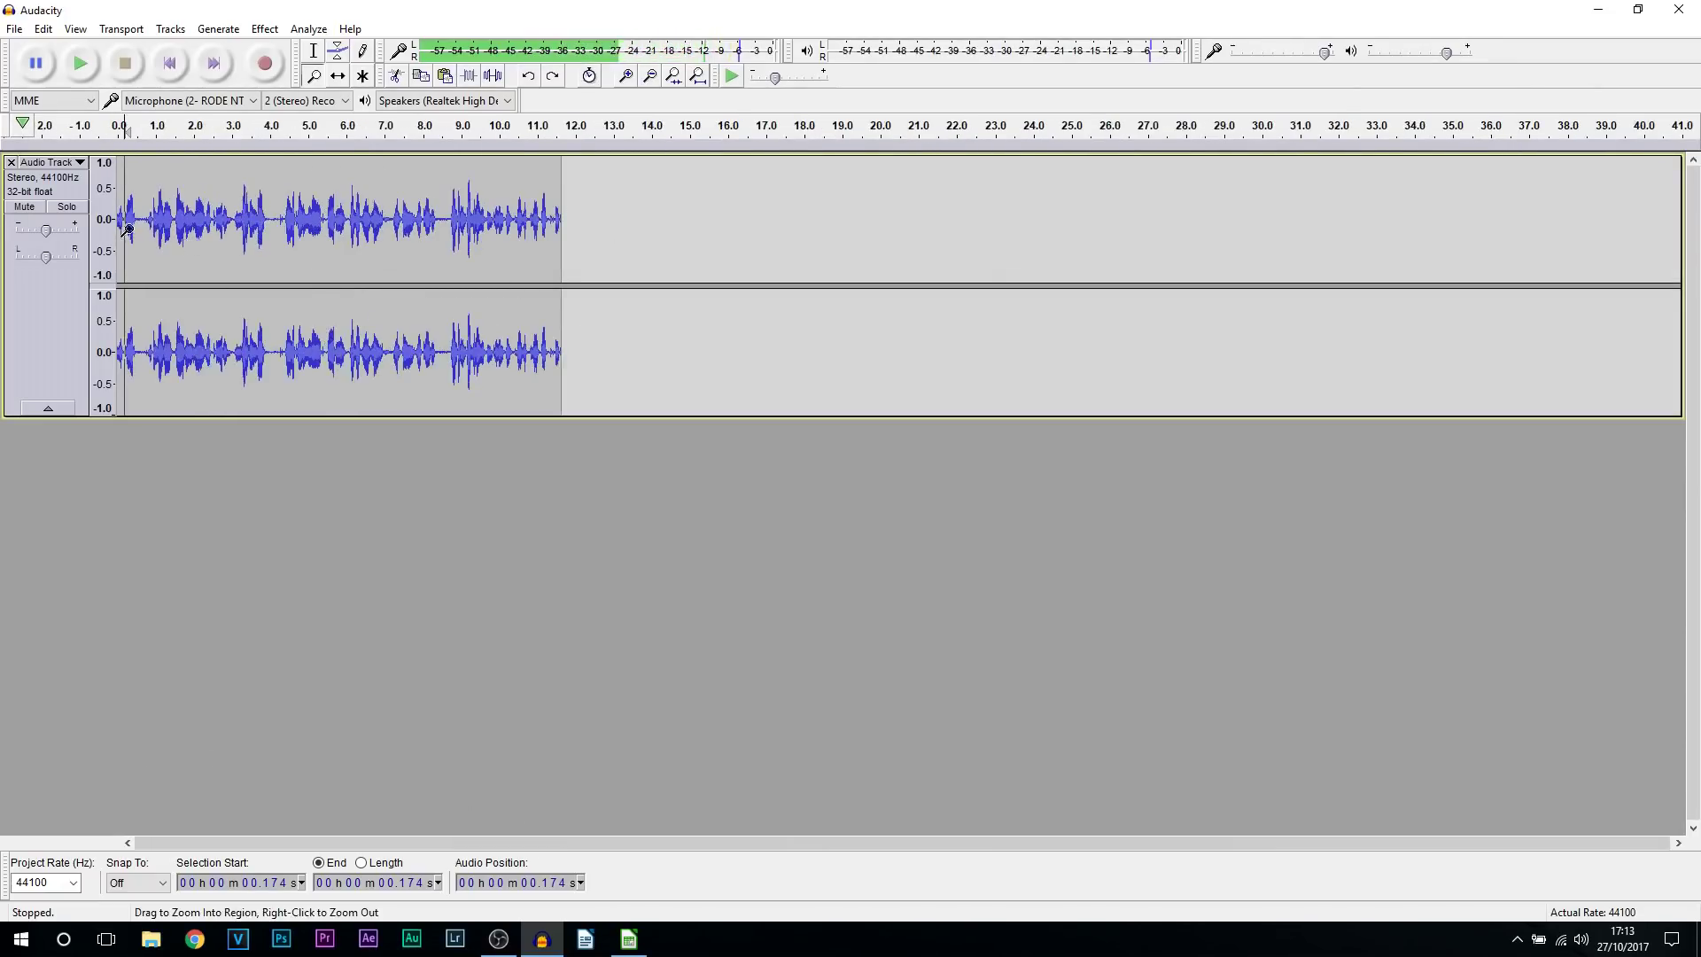
{"action": "left_click", "coordinate": [362, 76]}
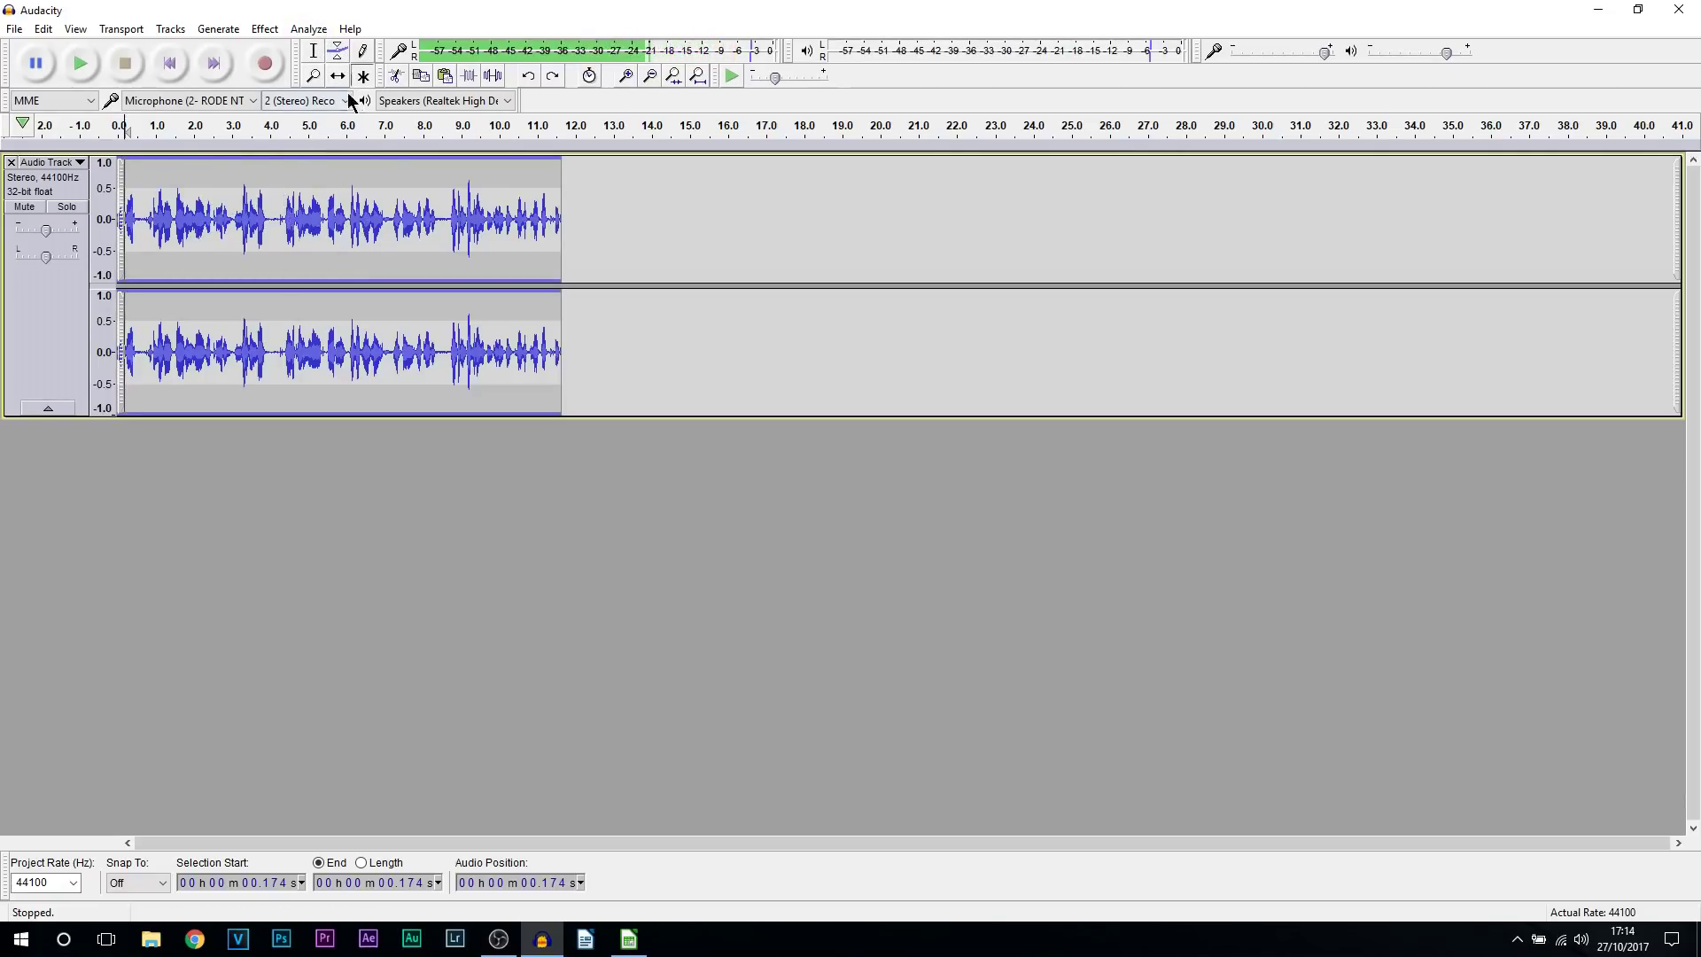
Place the cursor at about 10.1 s with the Selection tool and record a second voice track from there
{"action": "left_click", "coordinate": [313, 50]}
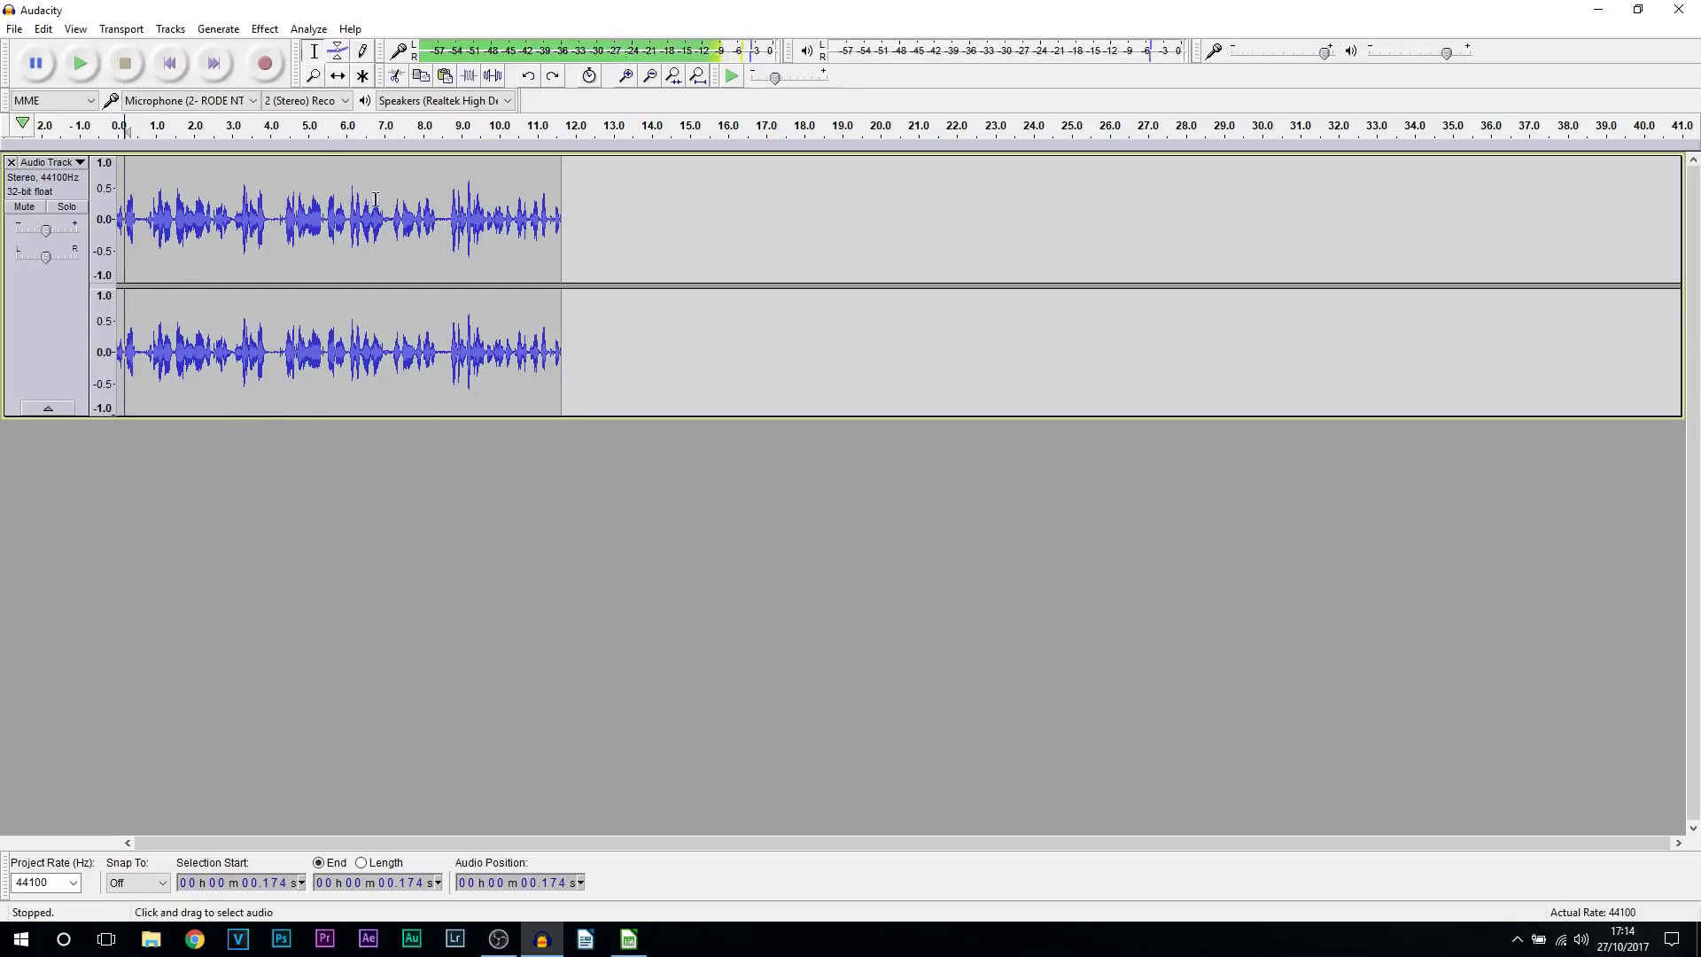
{"action": "left_click", "coordinate": [503, 200]}
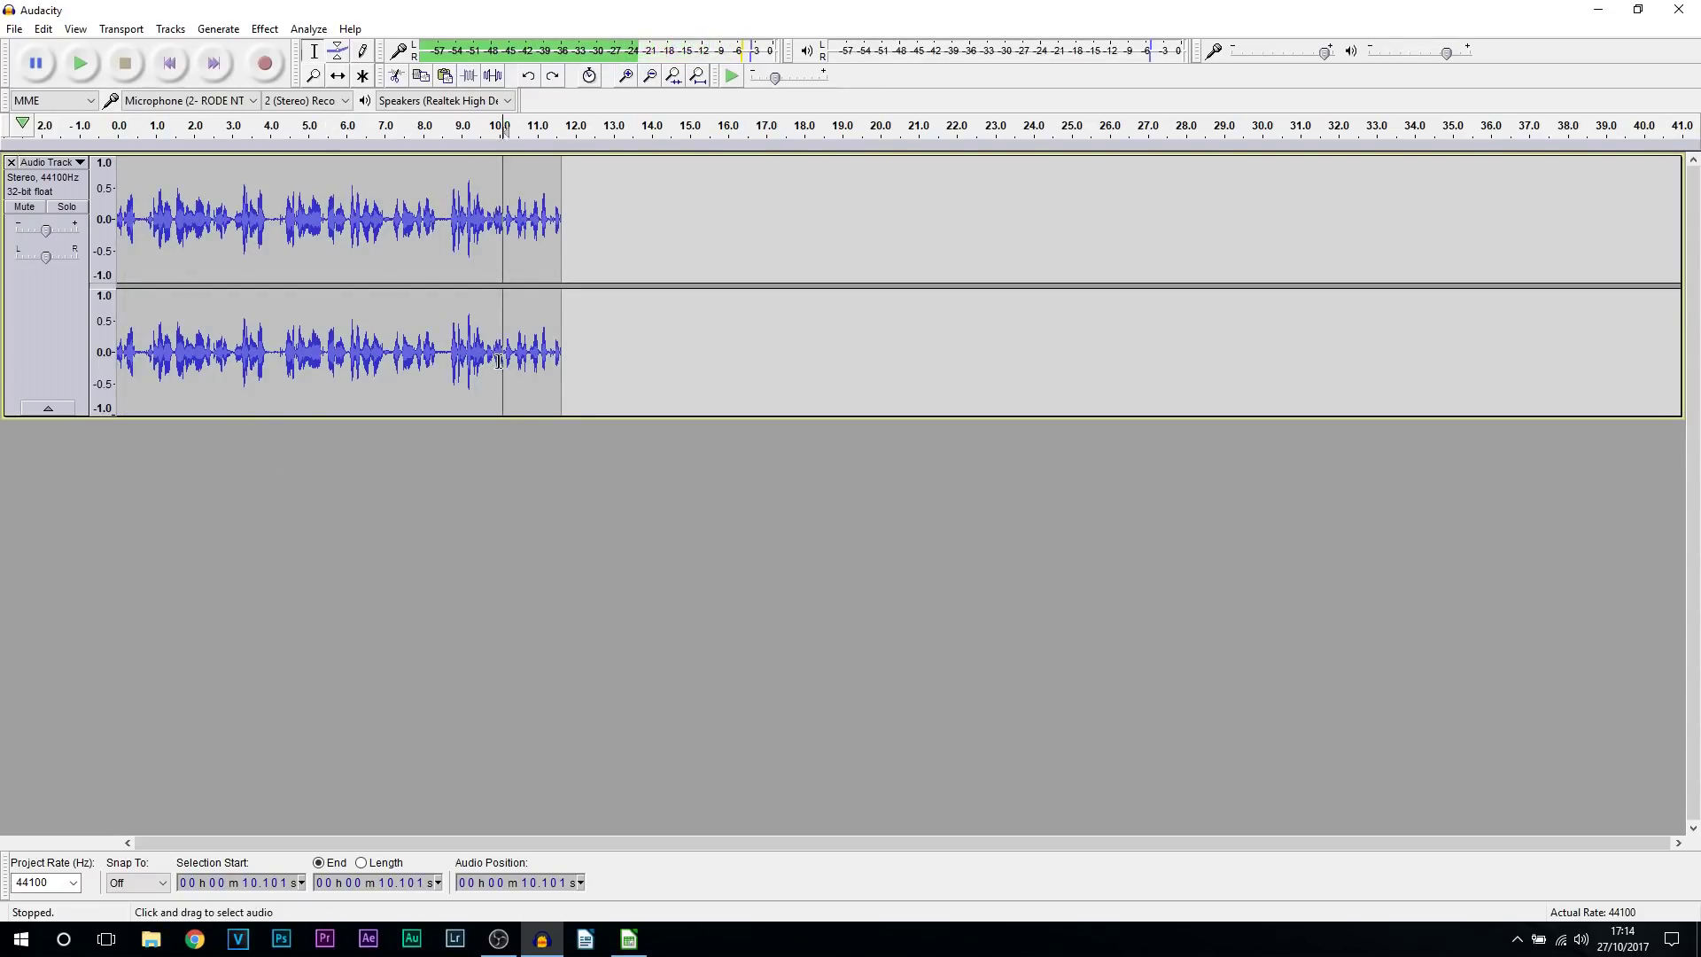
{"action": "left_click", "coordinate": [264, 65]}
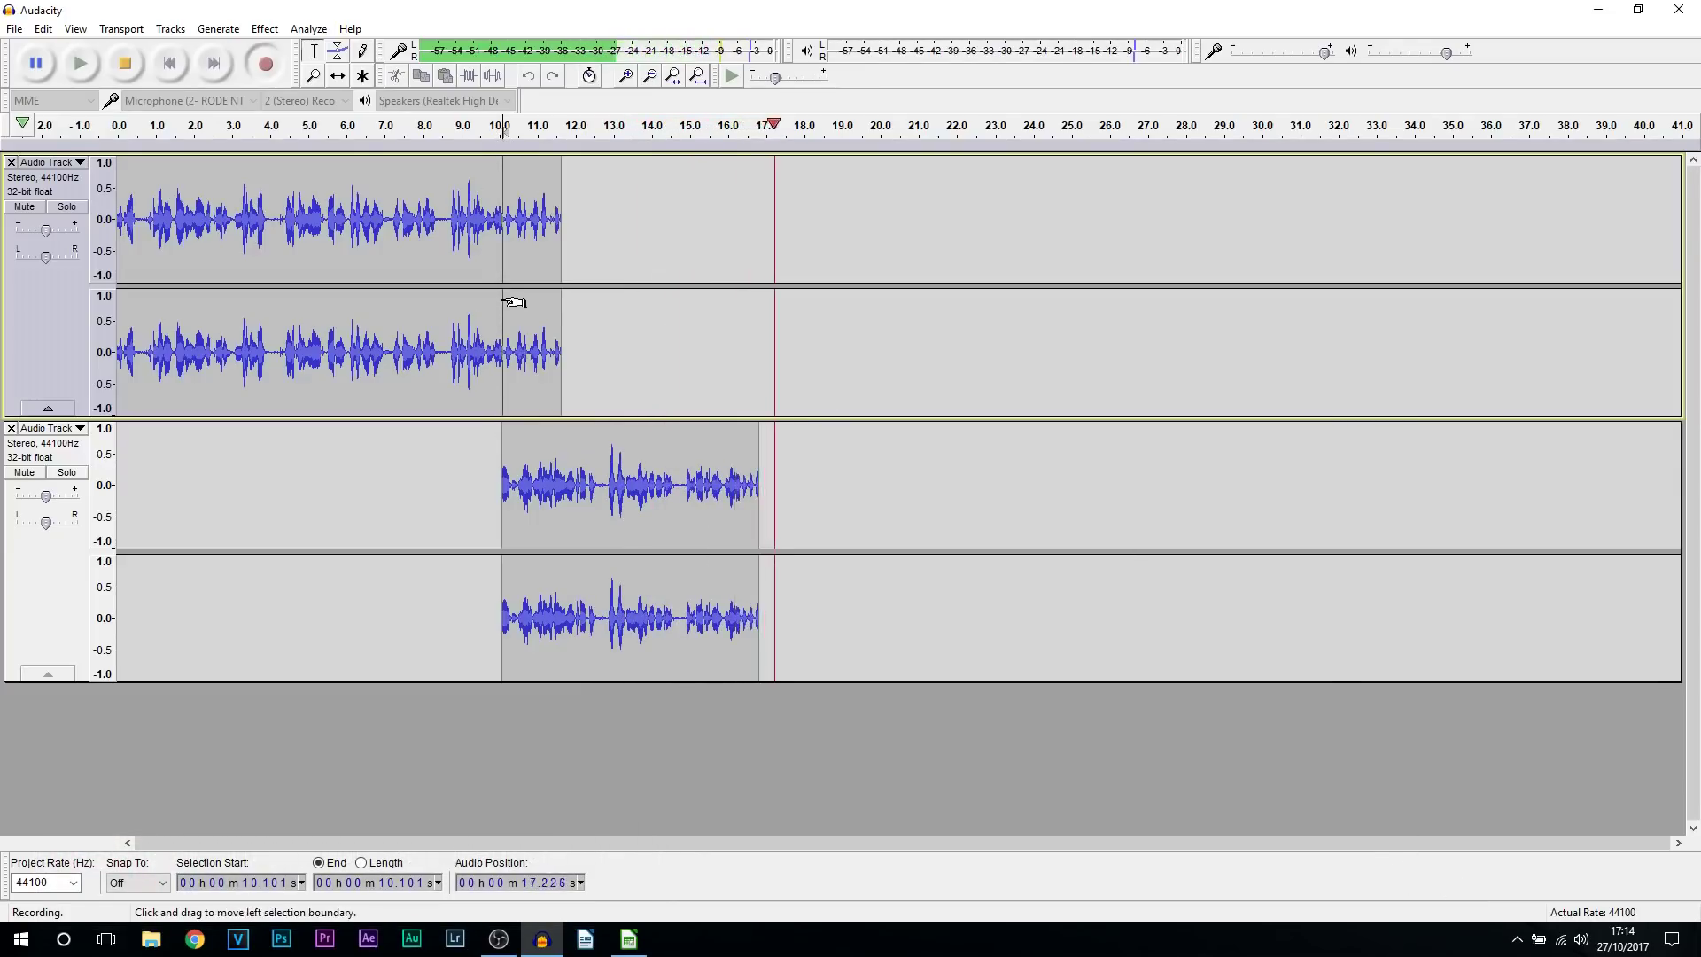
{"action": "left_click", "coordinate": [133, 78]}
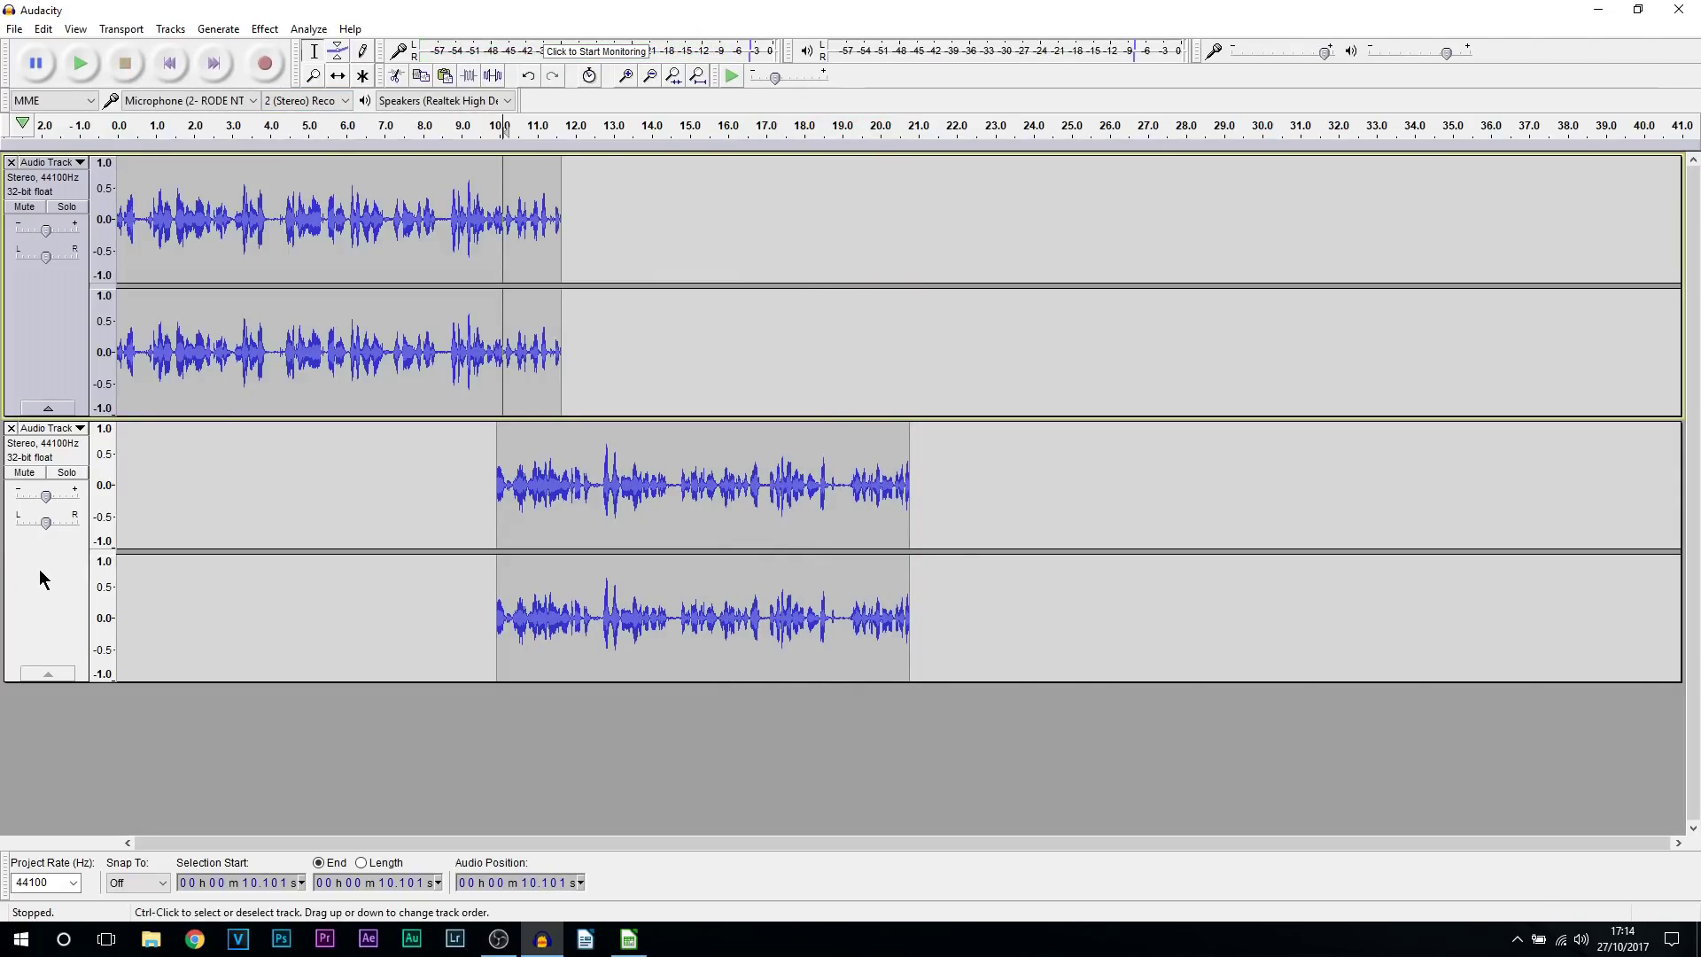
Move the second track's clip with the Time Shift tool to start where the first clip ends, and play the transition
{"action": "left_click", "coordinate": [339, 80]}
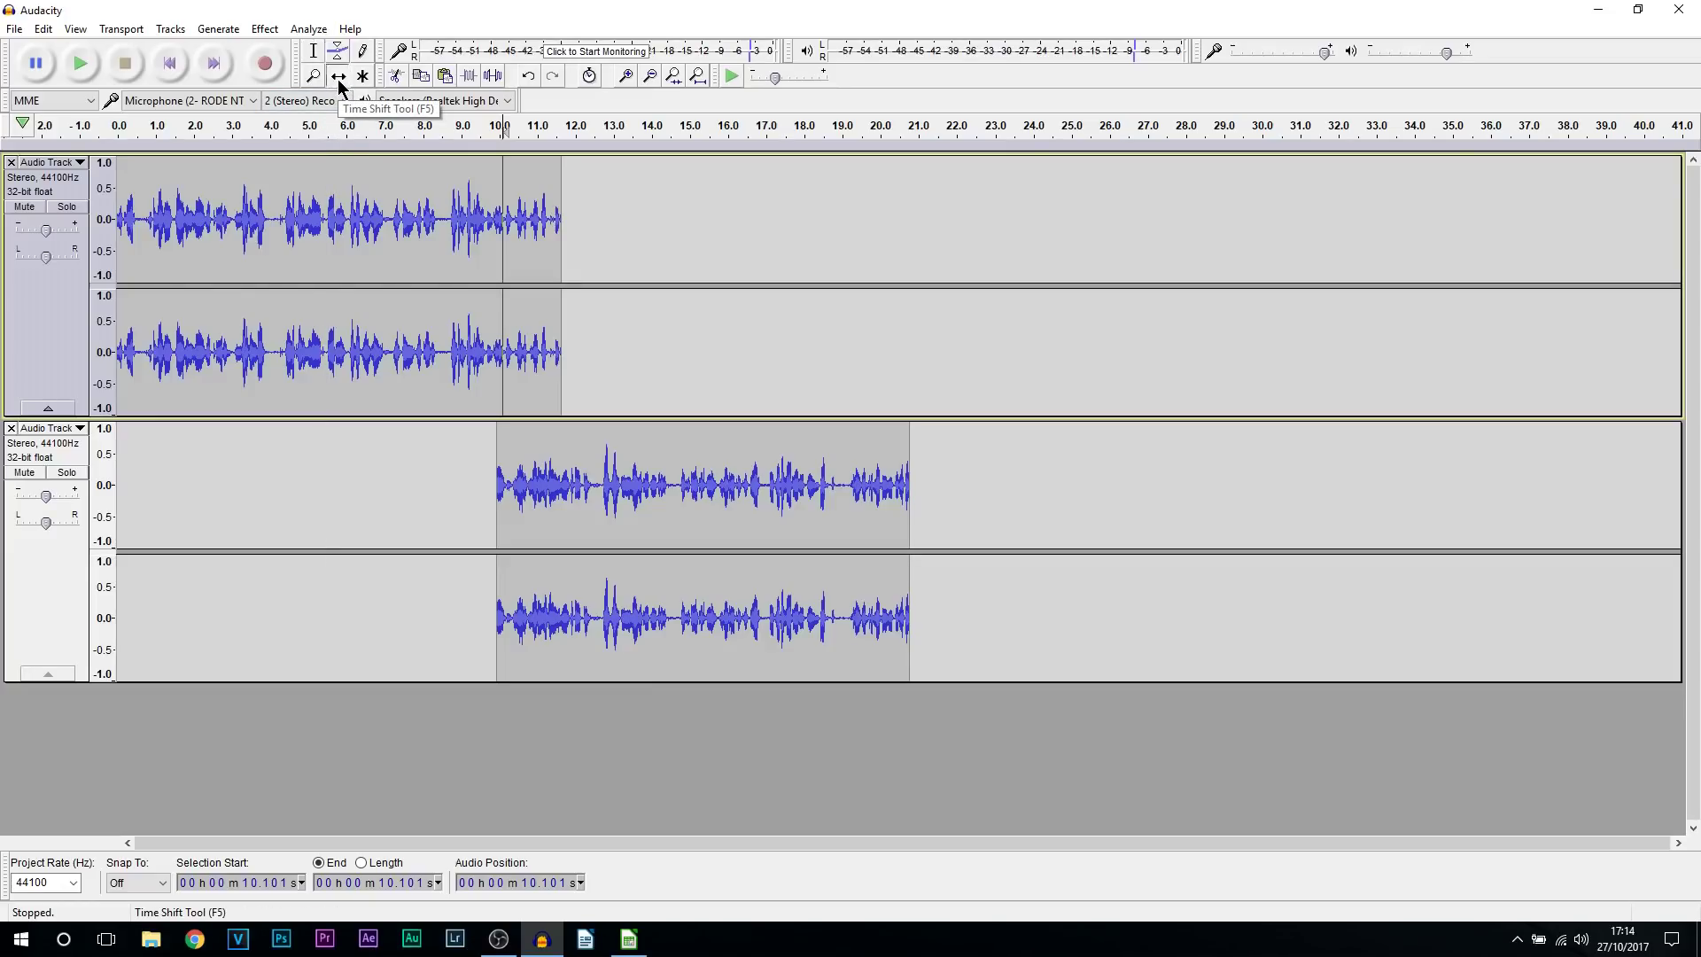
{"action": "left_click_drag", "start_coordinate": [541, 479], "coordinate": [612, 484]}
{"action": "left_click_drag", "start_coordinate": [995, 512], "coordinate": [606, 495]}
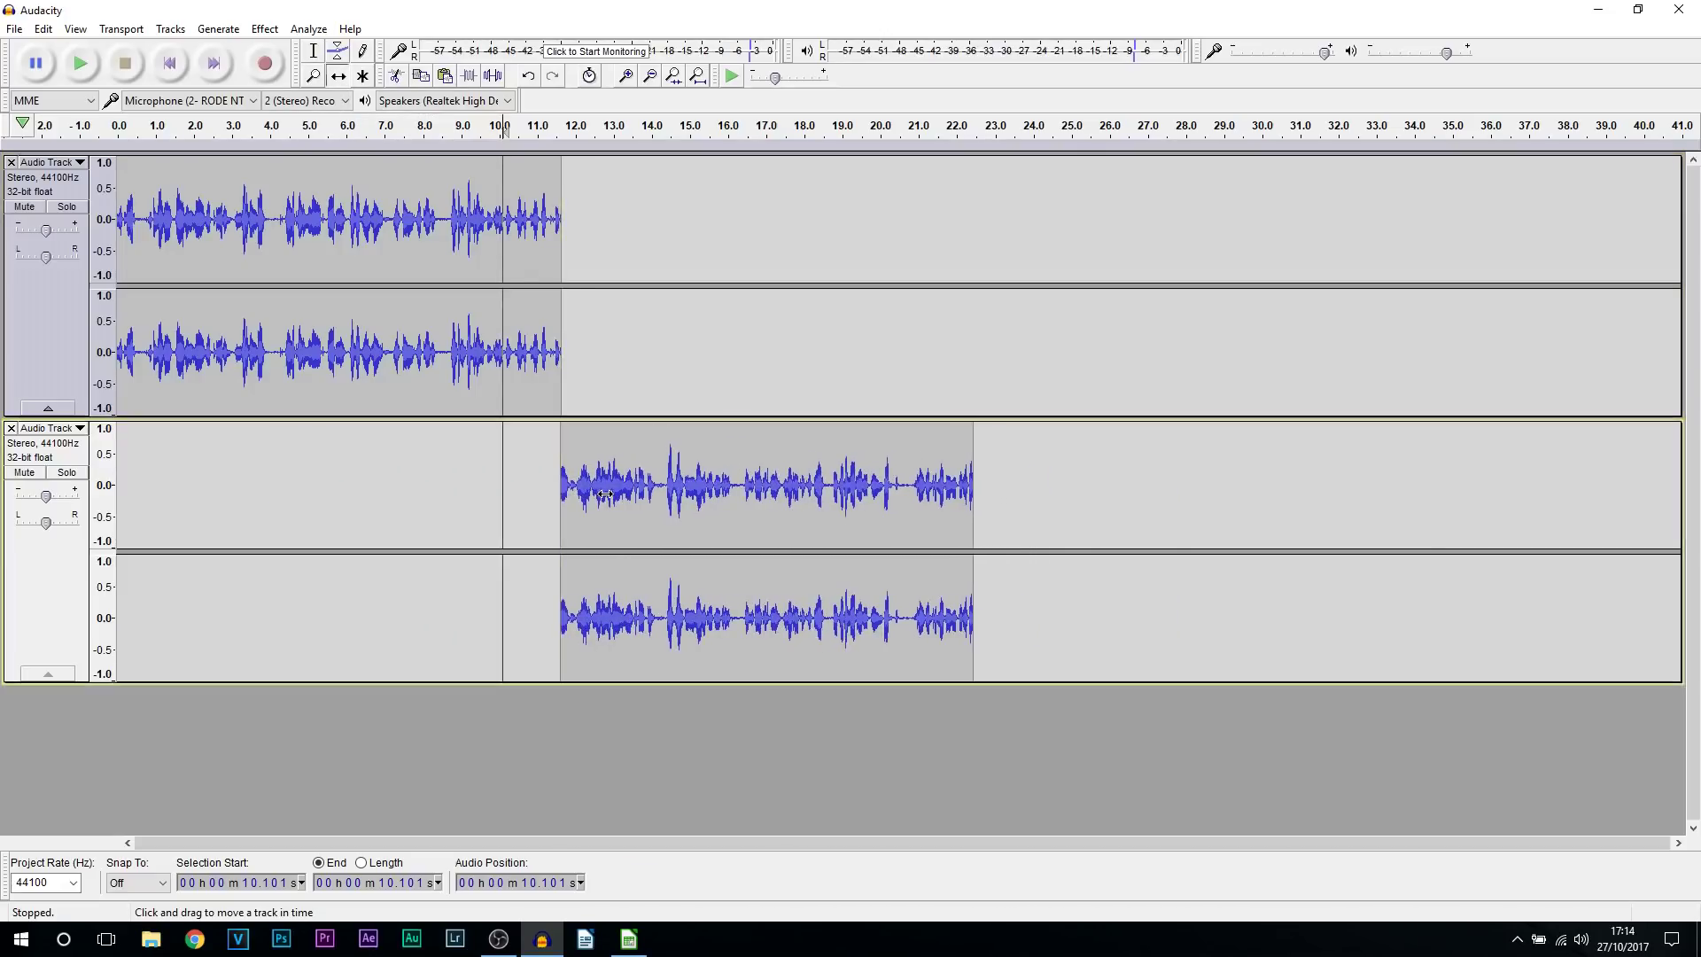
{"action": "left_click", "coordinate": [81, 64]}
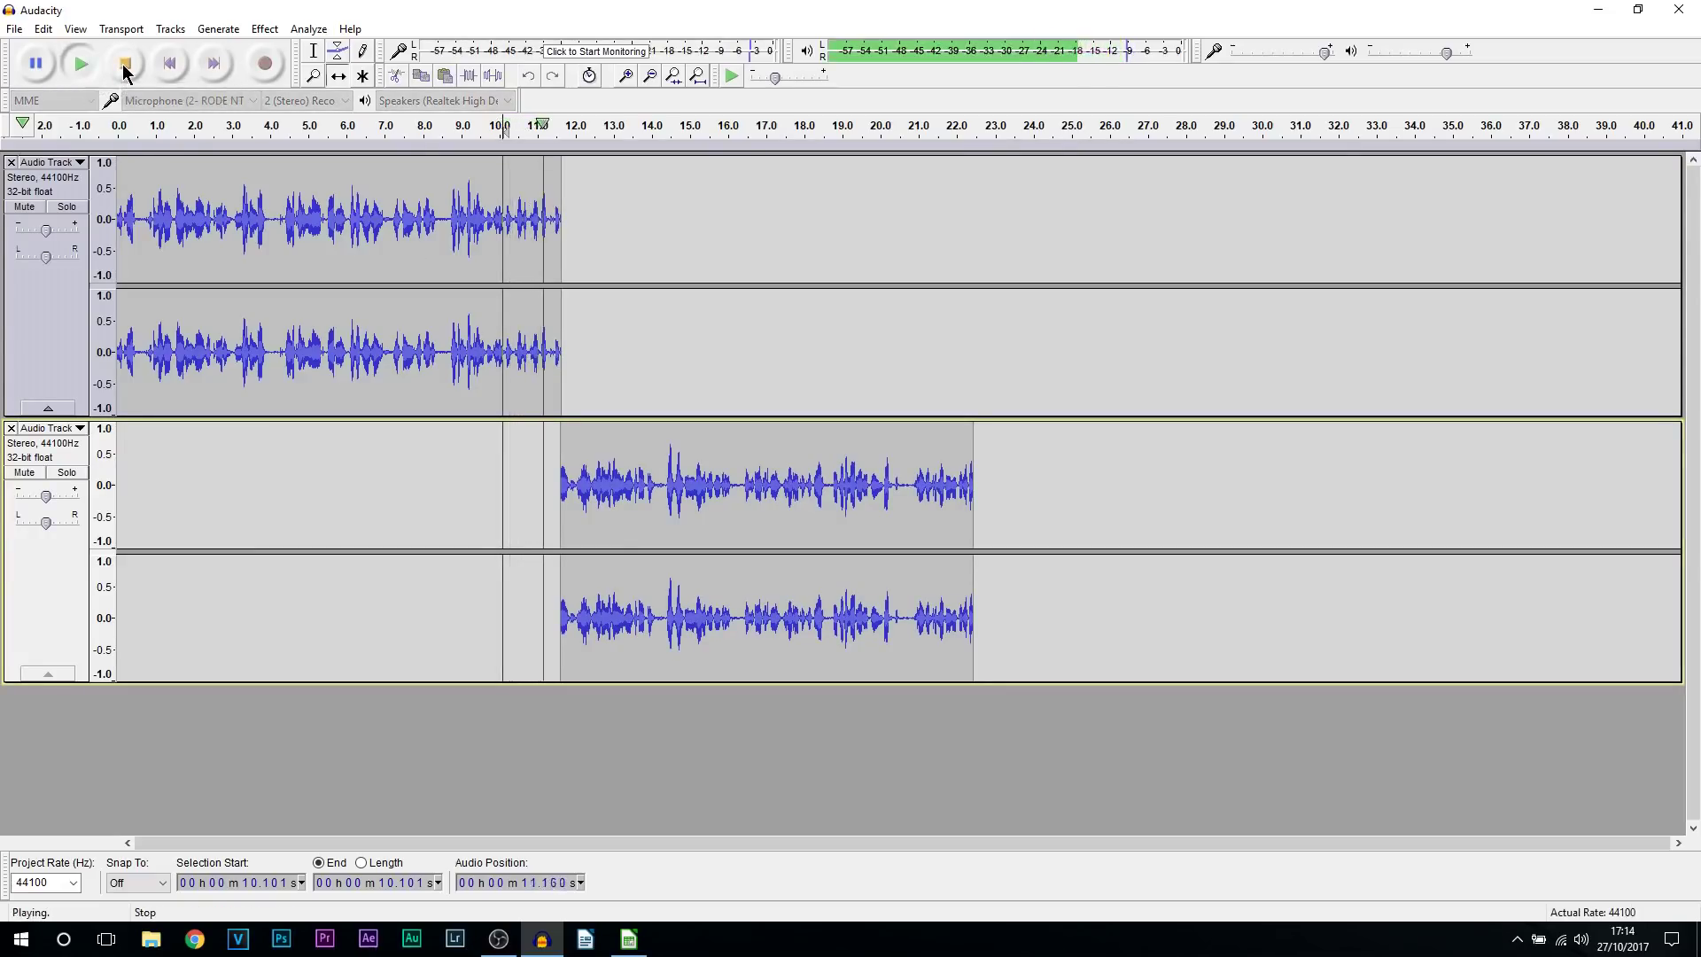
{"action": "left_click", "coordinate": [125, 64]}
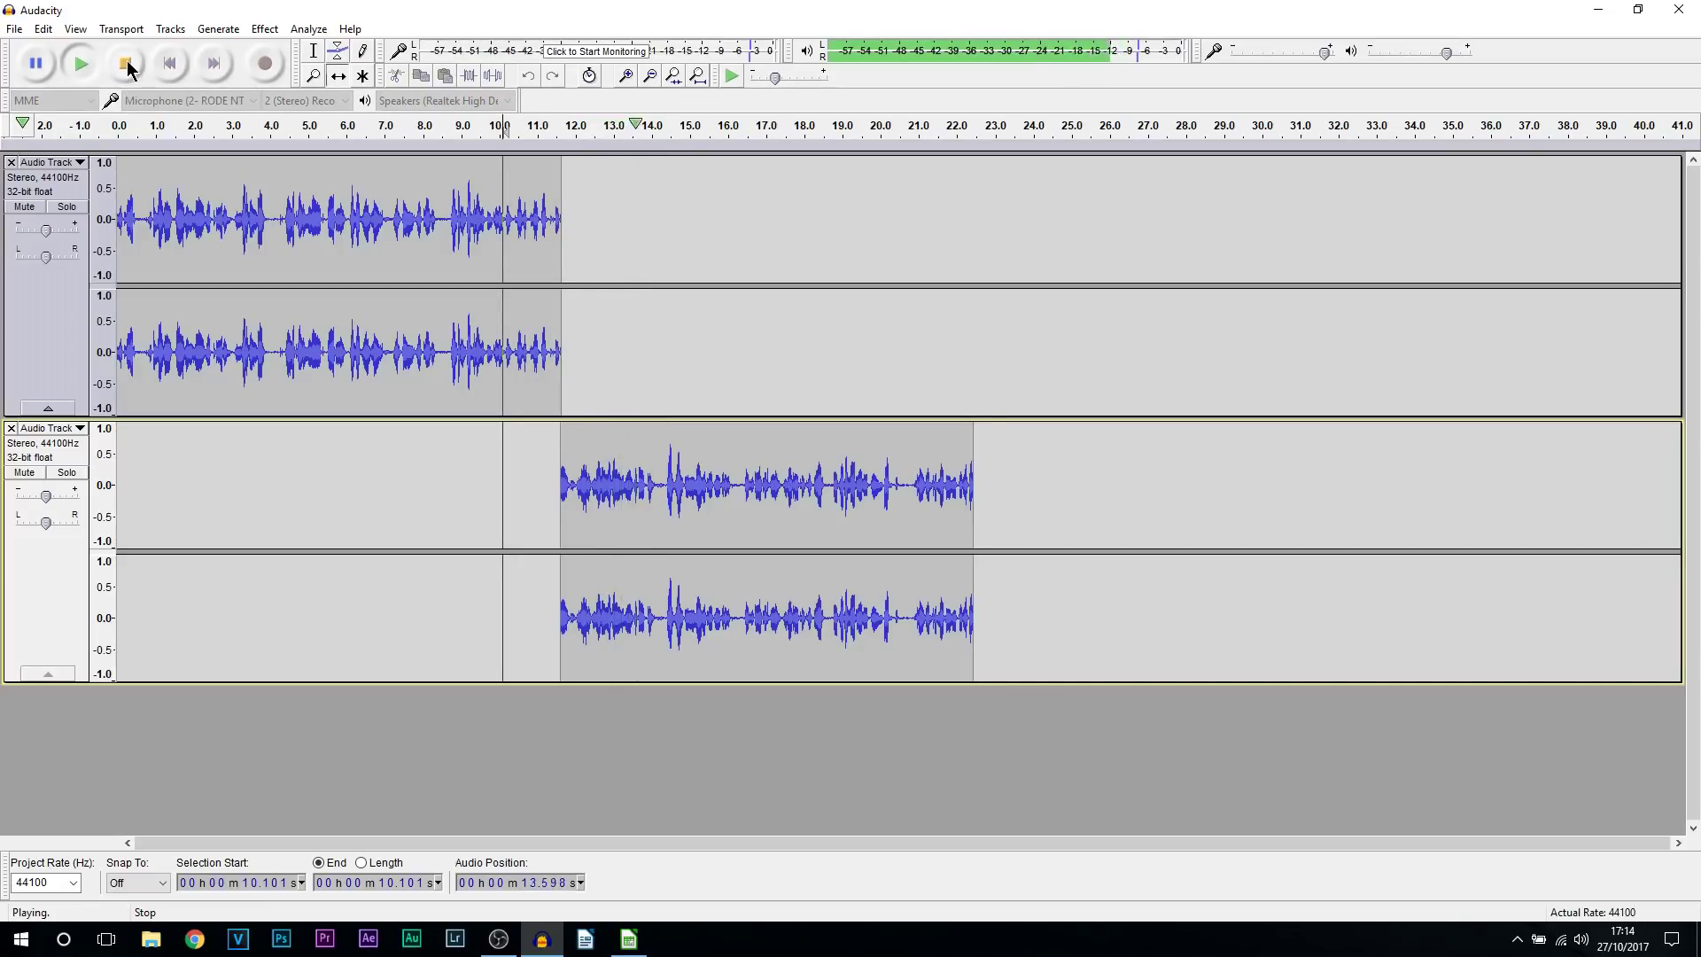
Delete both recorded audio tracks from the project
{"action": "left_click", "coordinate": [10, 429]}
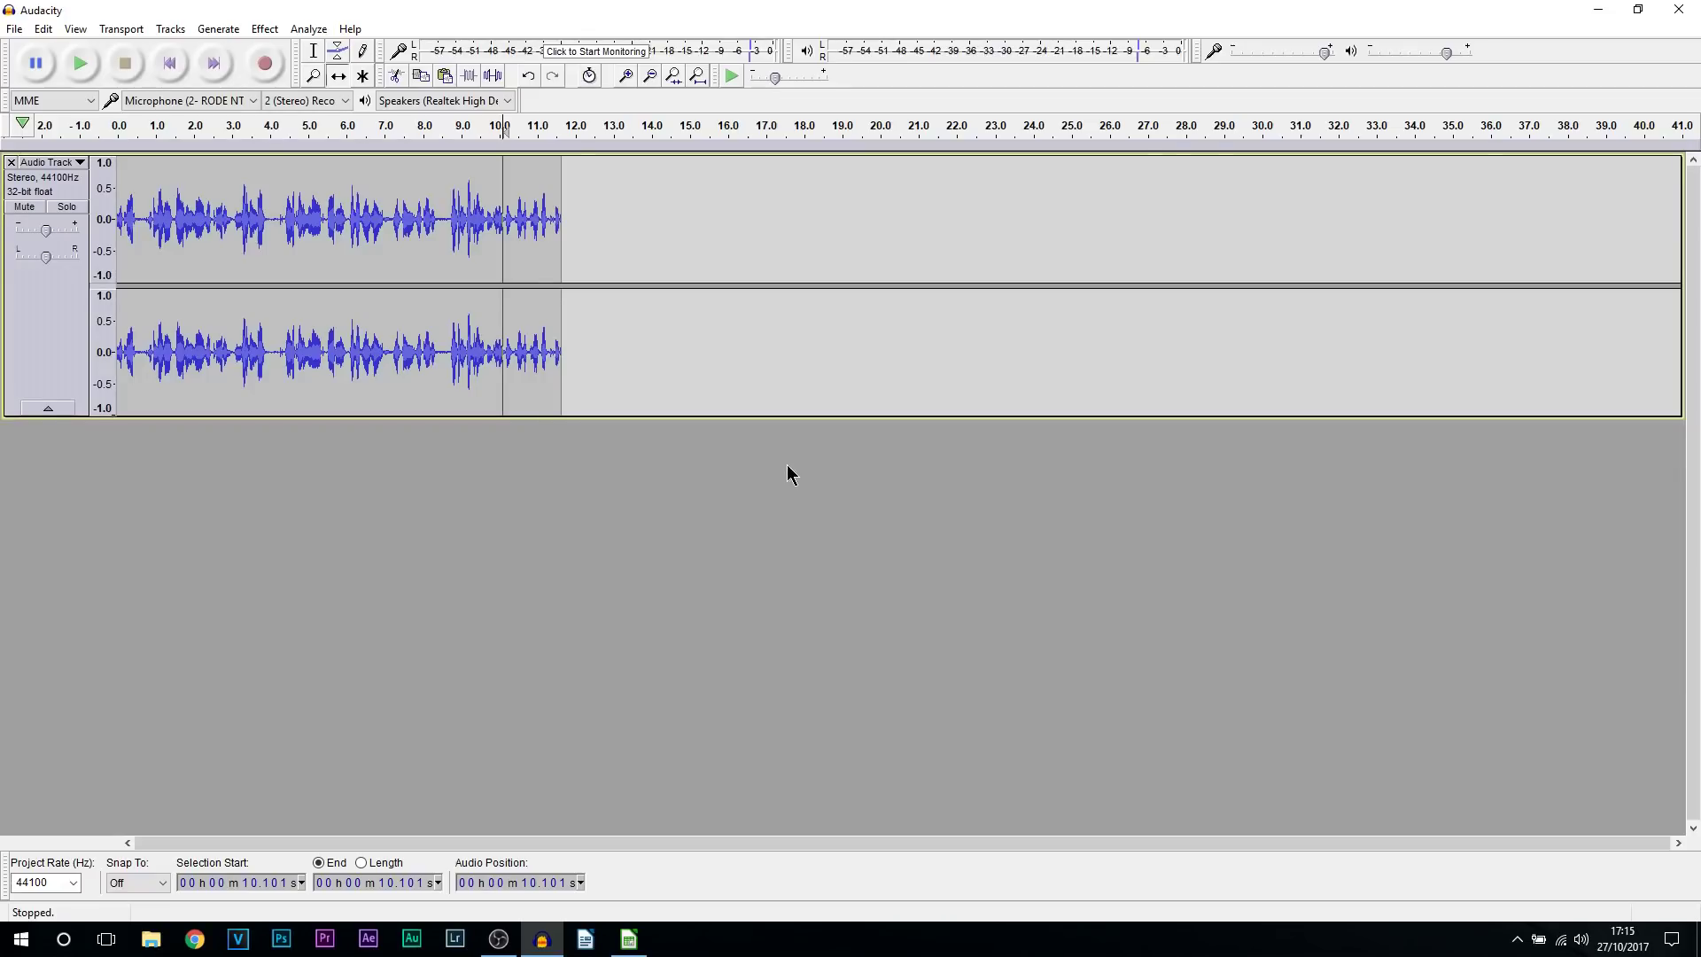
{"action": "key", "text": "ctrl+z"}
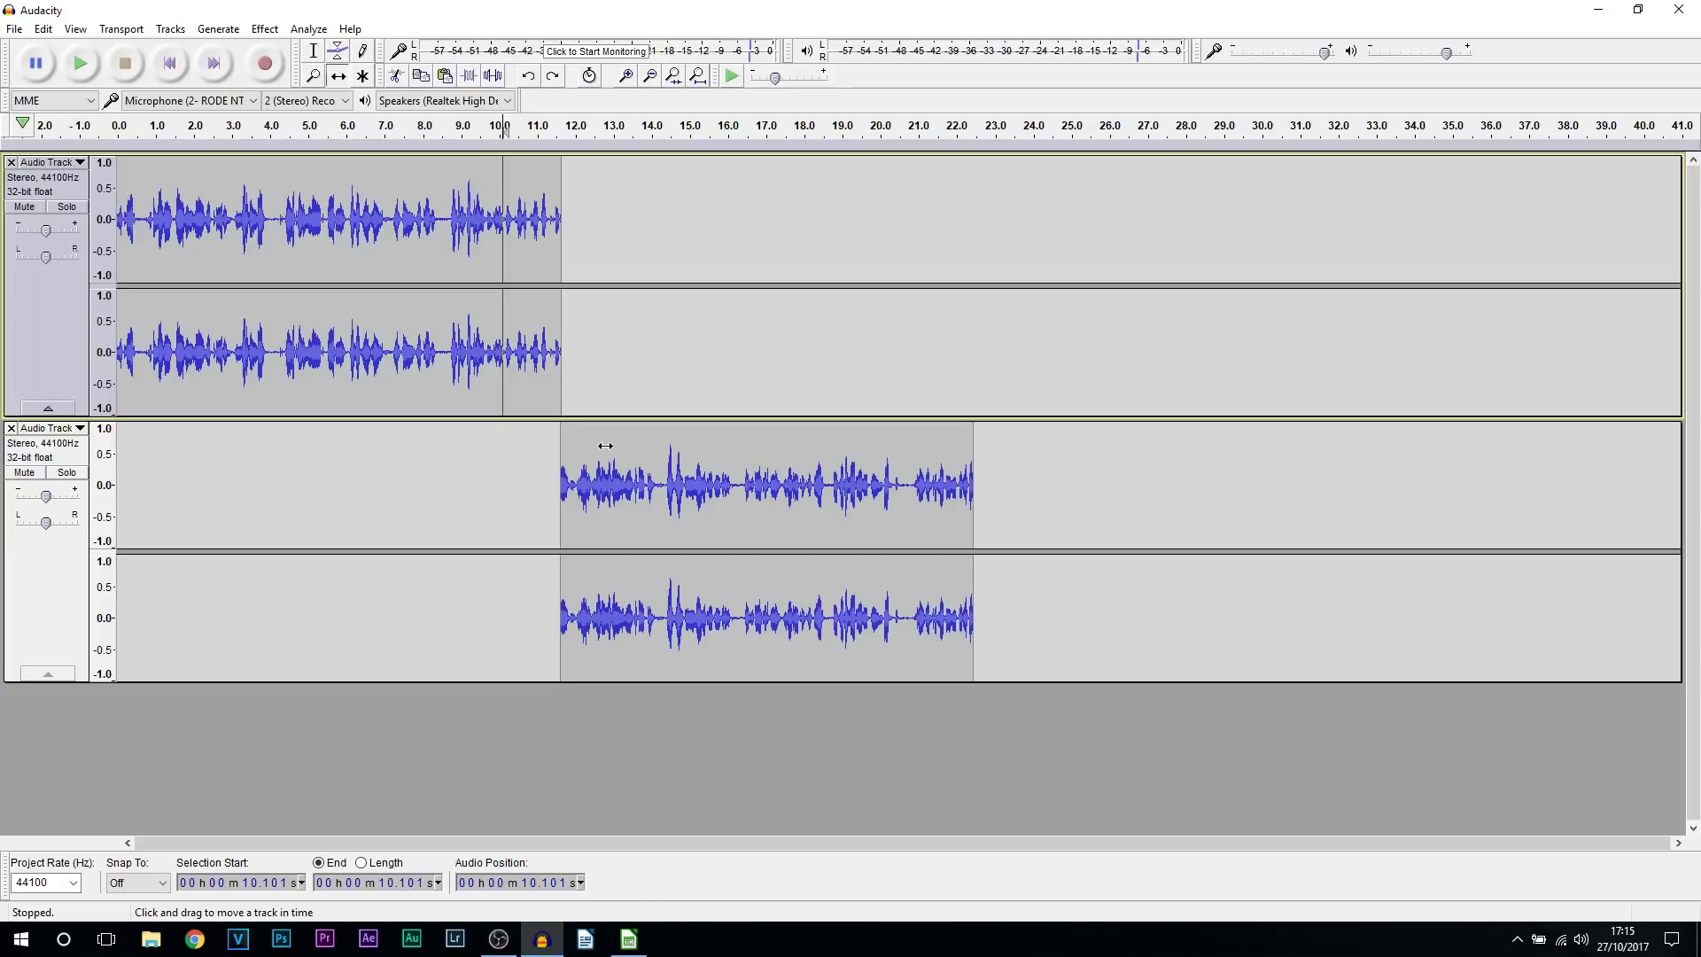
{"action": "left_click", "coordinate": [11, 429]}
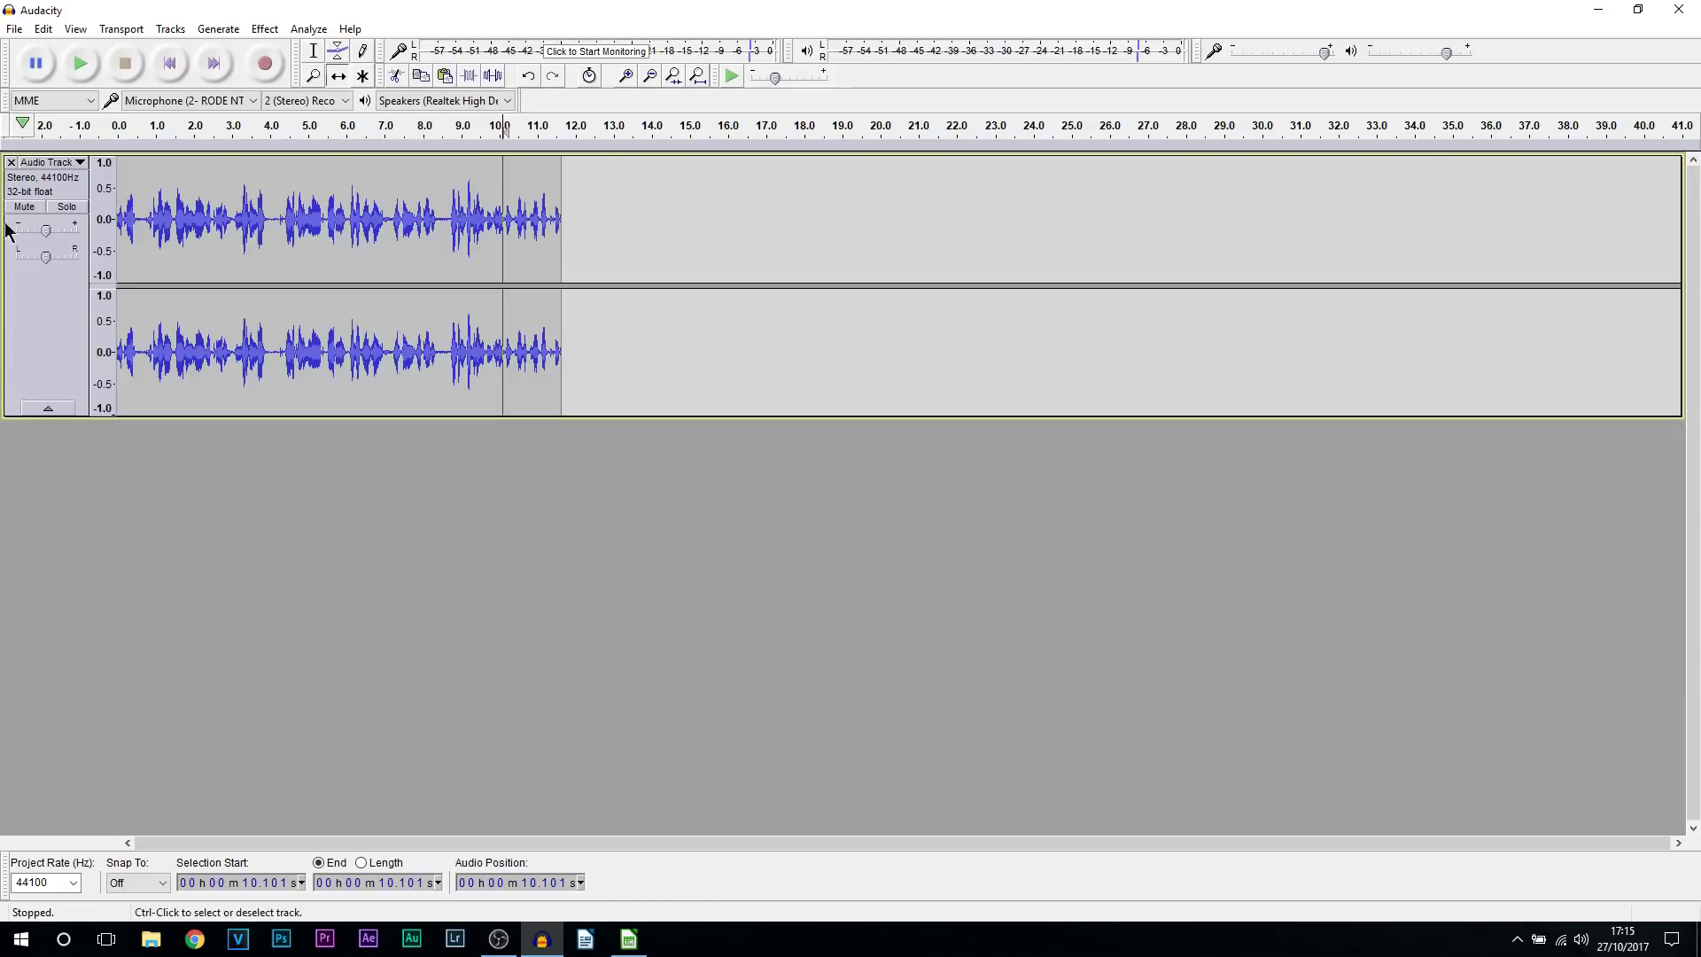
{"action": "left_click", "coordinate": [11, 163]}
Set the audio host to Windows WASAPI and choose the Realtek High Definition speakers as both recording and playback device
{"action": "left_click", "coordinate": [56, 107]}
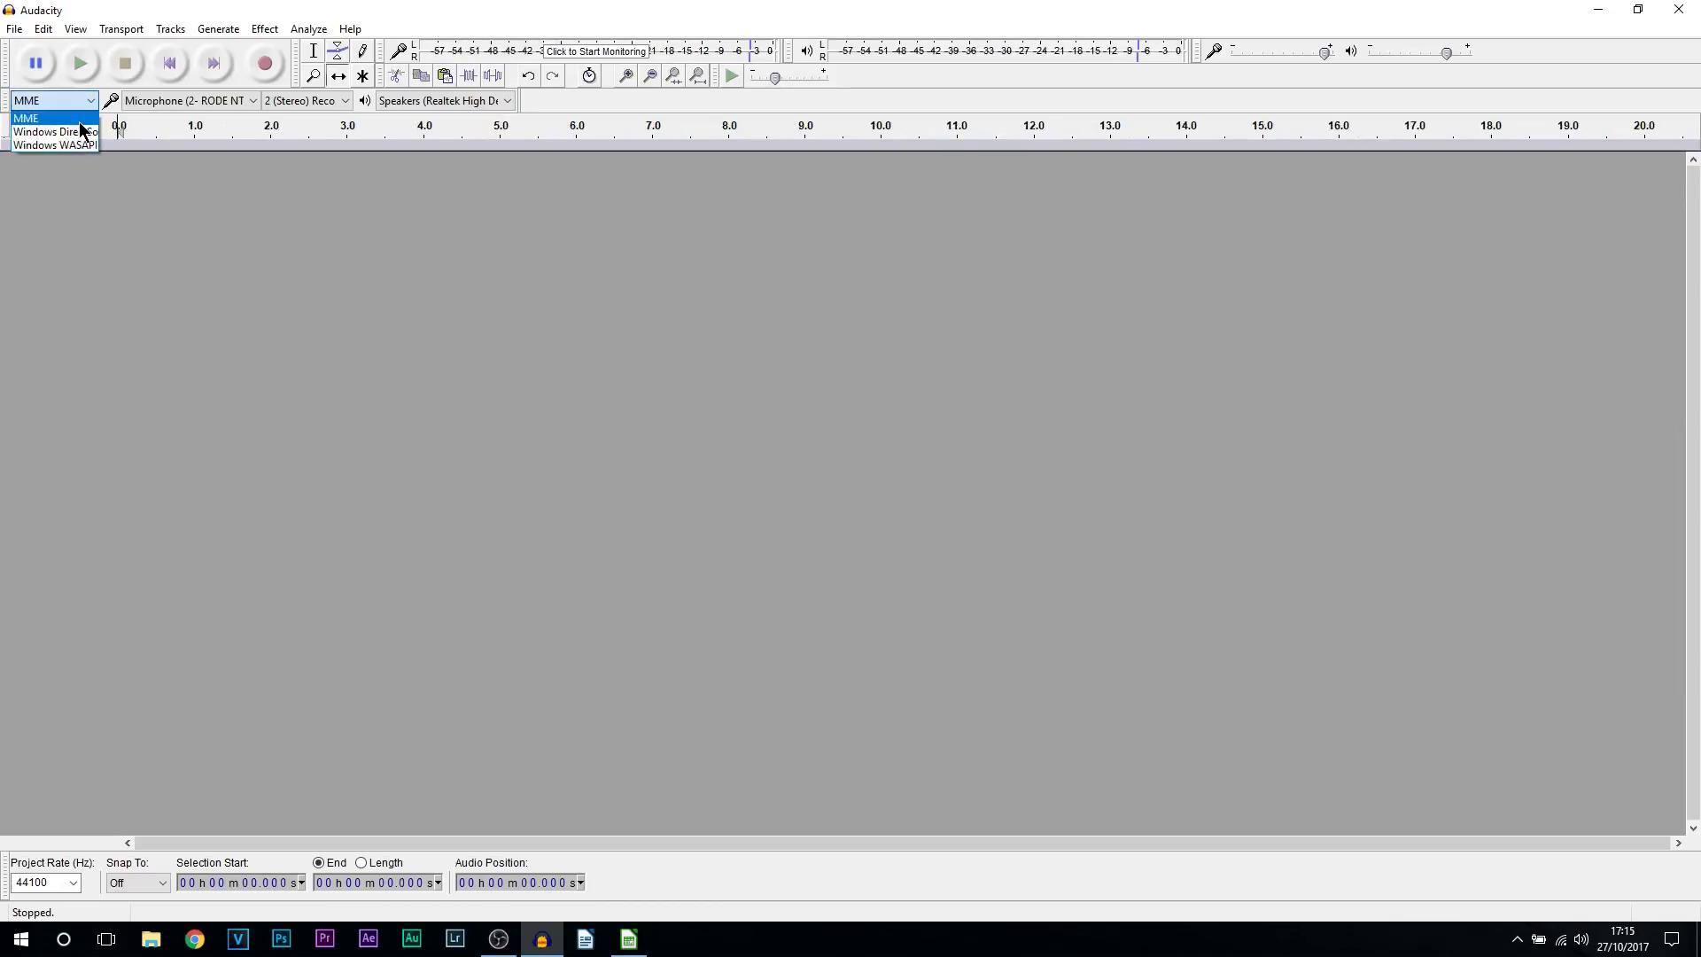
{"action": "left_click", "coordinate": [60, 145]}
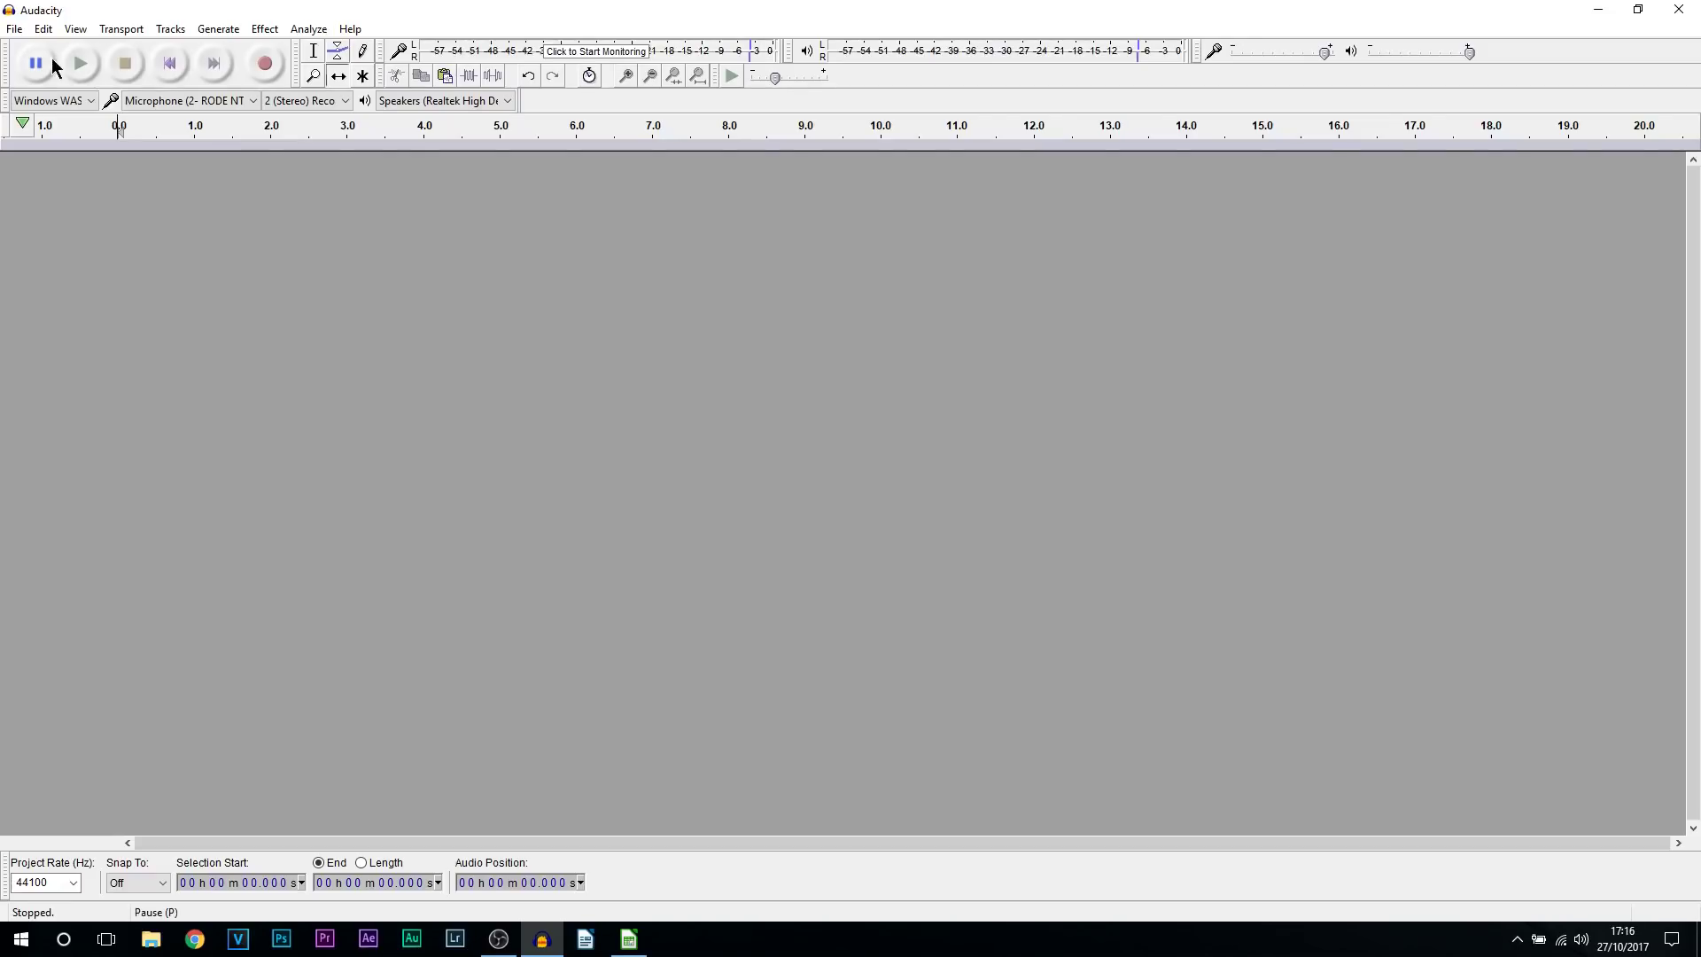
{"action": "left_click", "coordinate": [155, 101]}
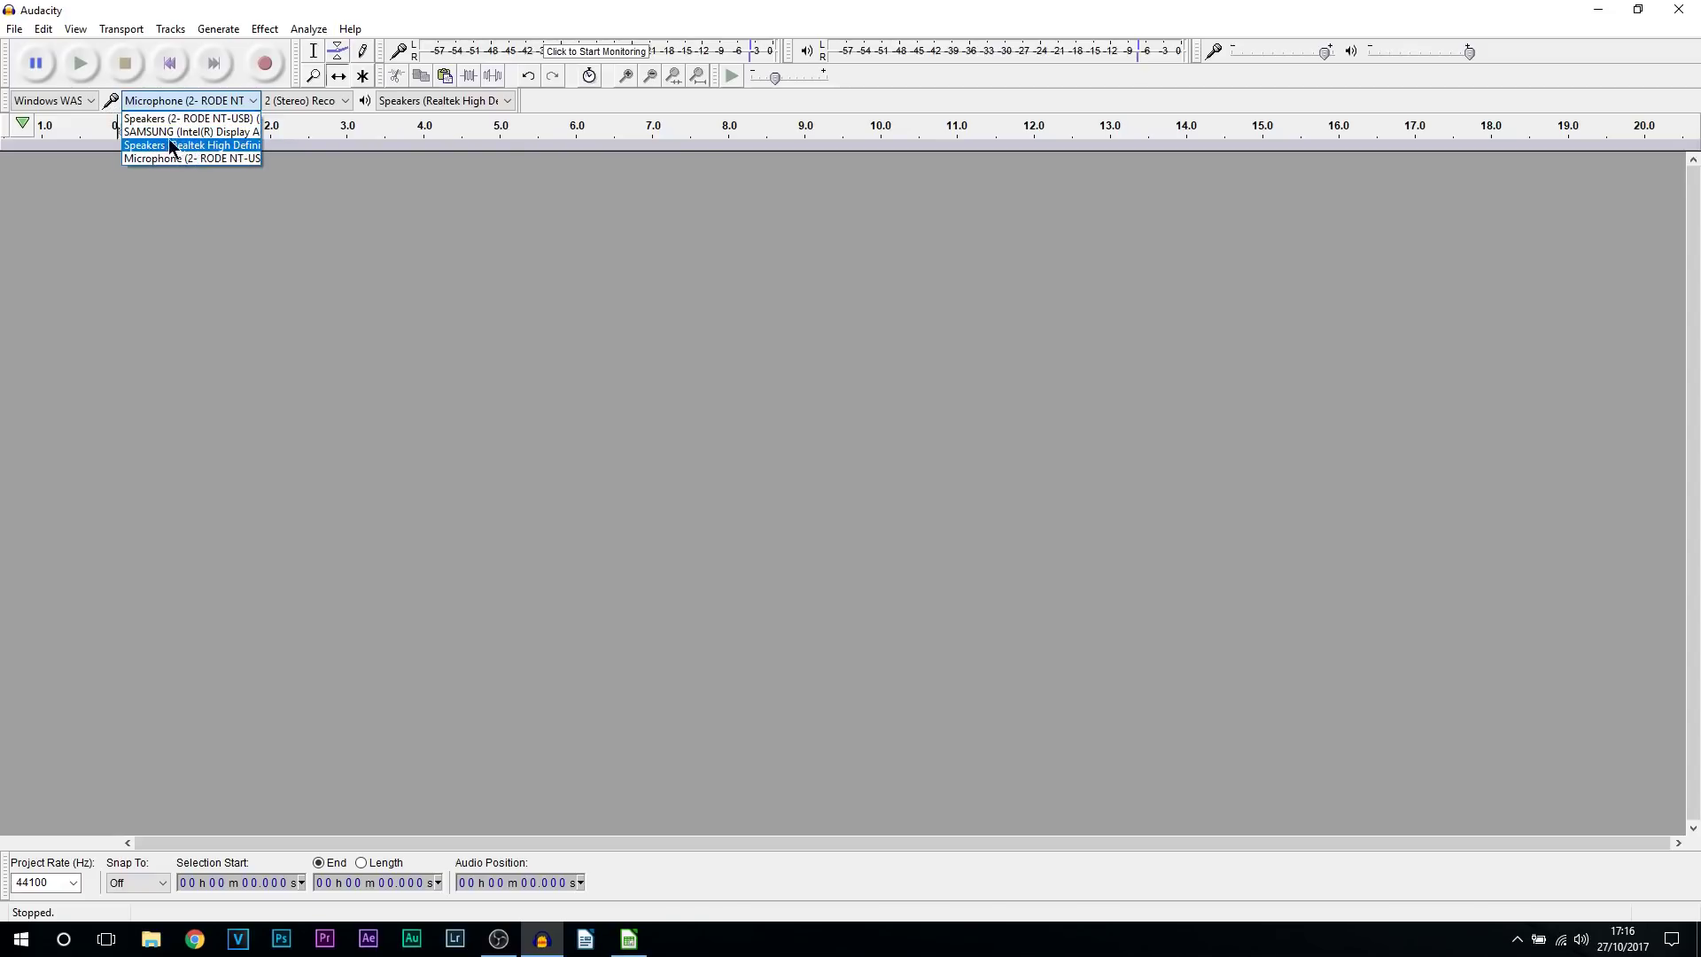
{"action": "left_click", "coordinate": [233, 147]}
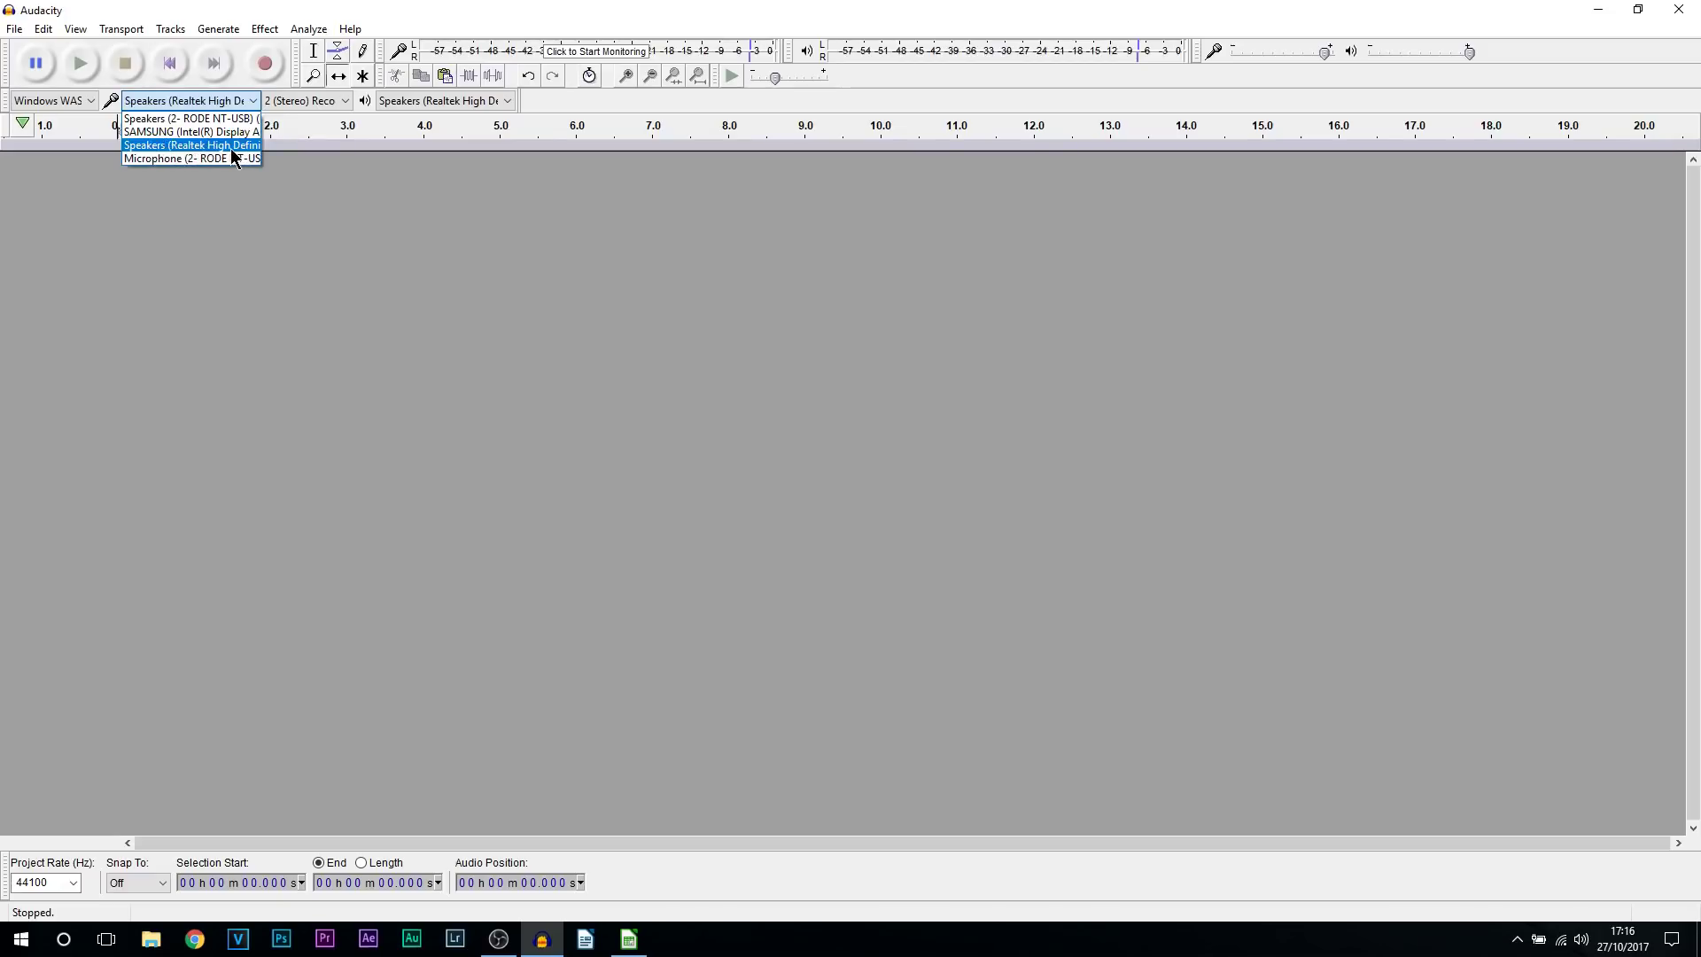
{"action": "left_click", "coordinate": [412, 101]}
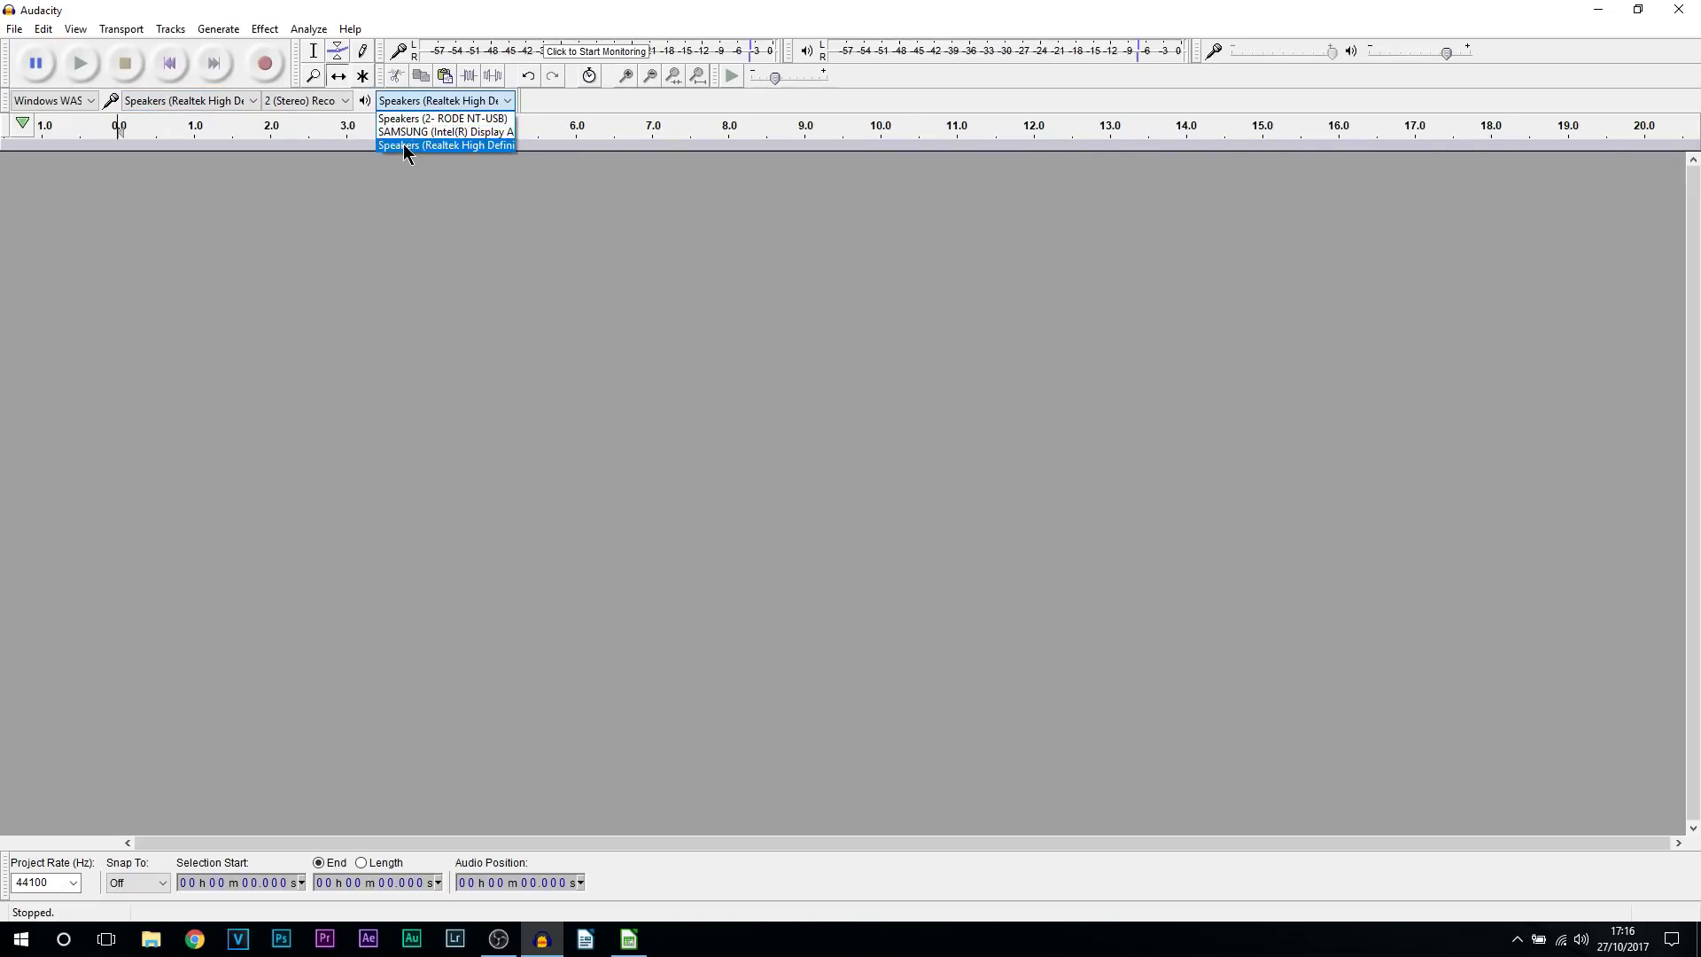
{"action": "left_click", "coordinate": [434, 145]}
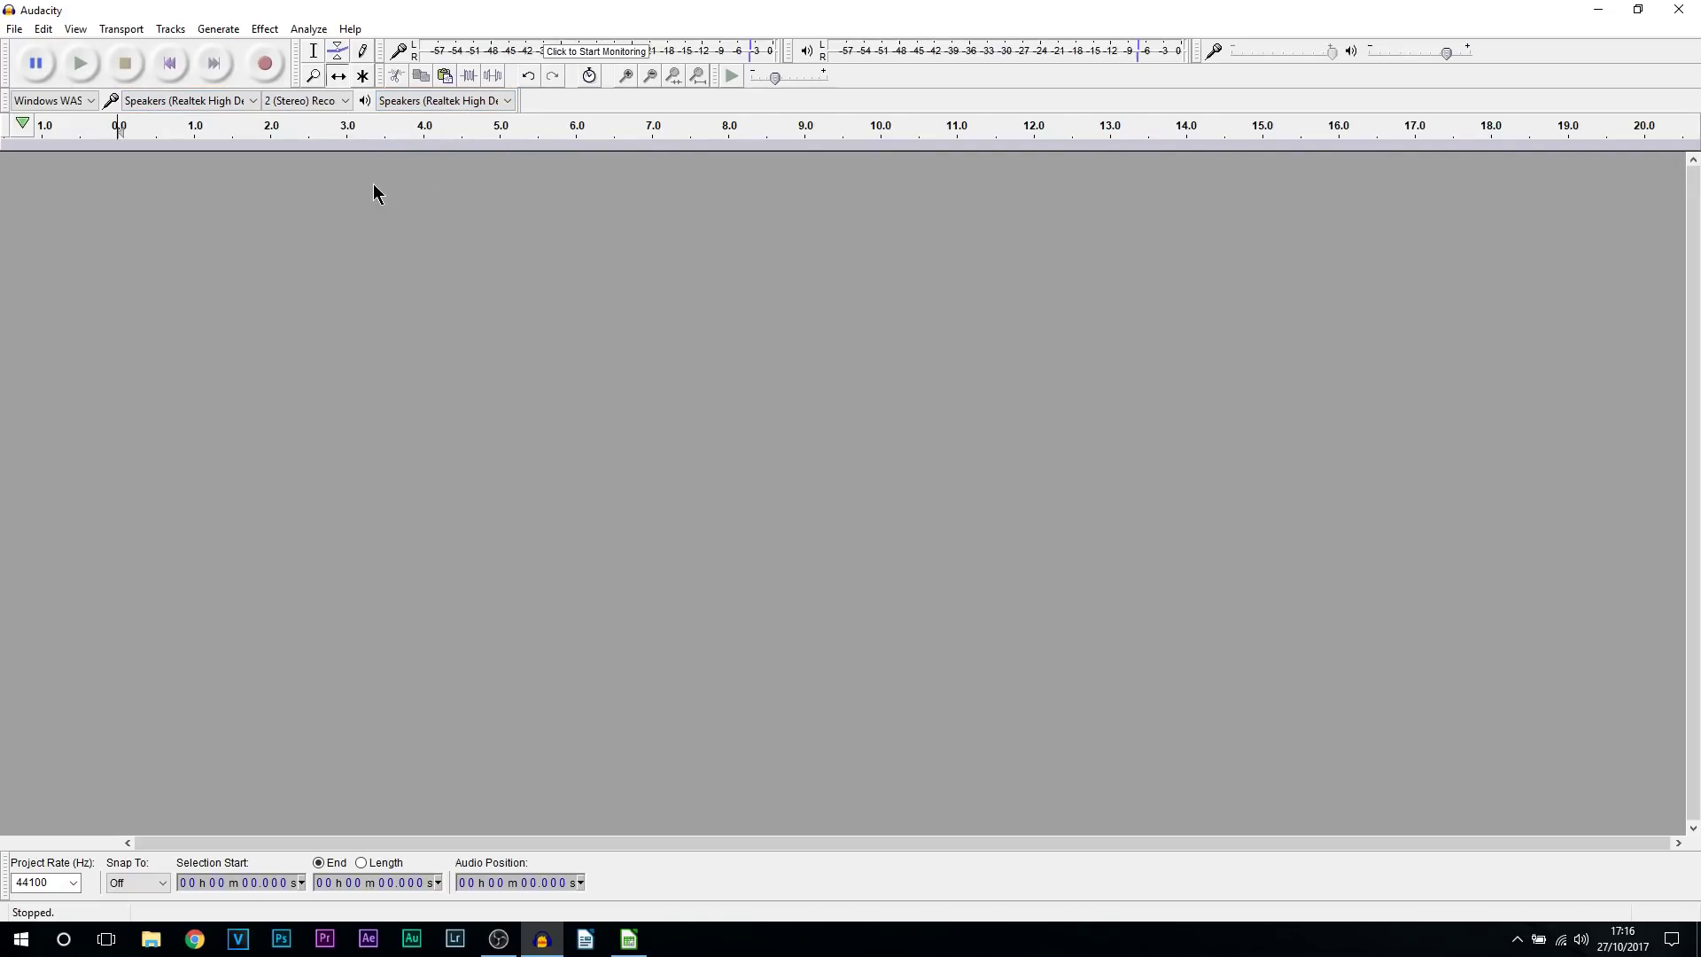
Record the computer's own sound while setting the Windows speaker volume to 63, and play the recording from about 4.8 s
{"action": "left_click", "coordinate": [268, 62]}
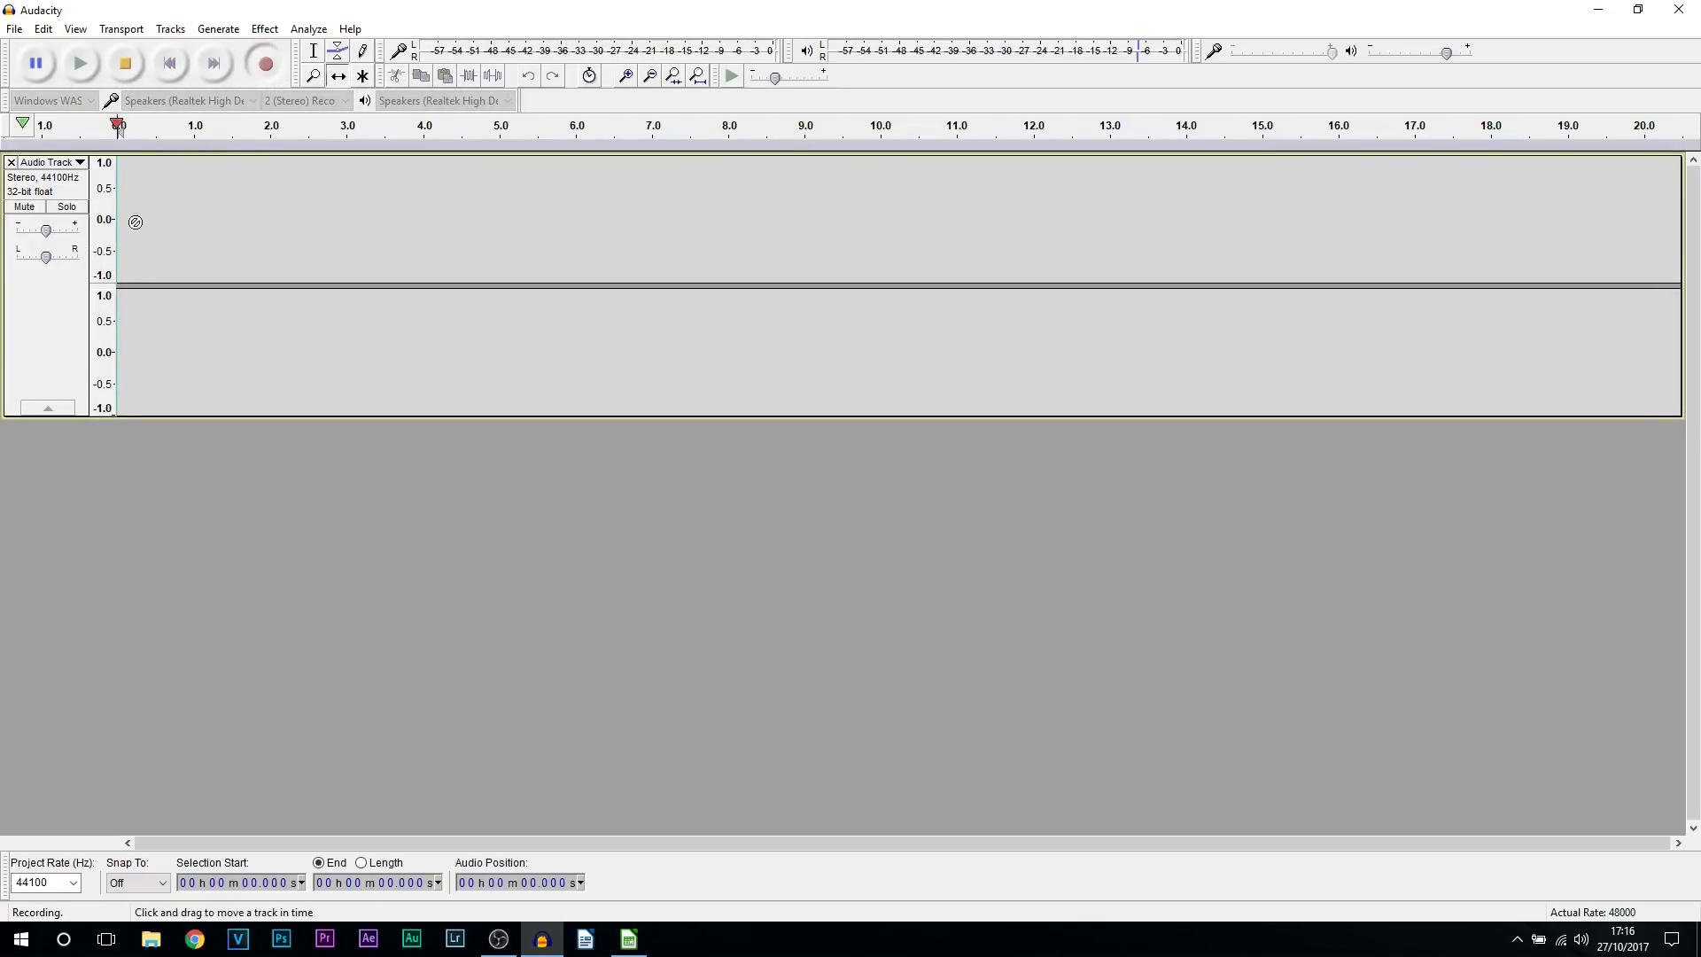
{"action": "left_click", "coordinate": [126, 63]}
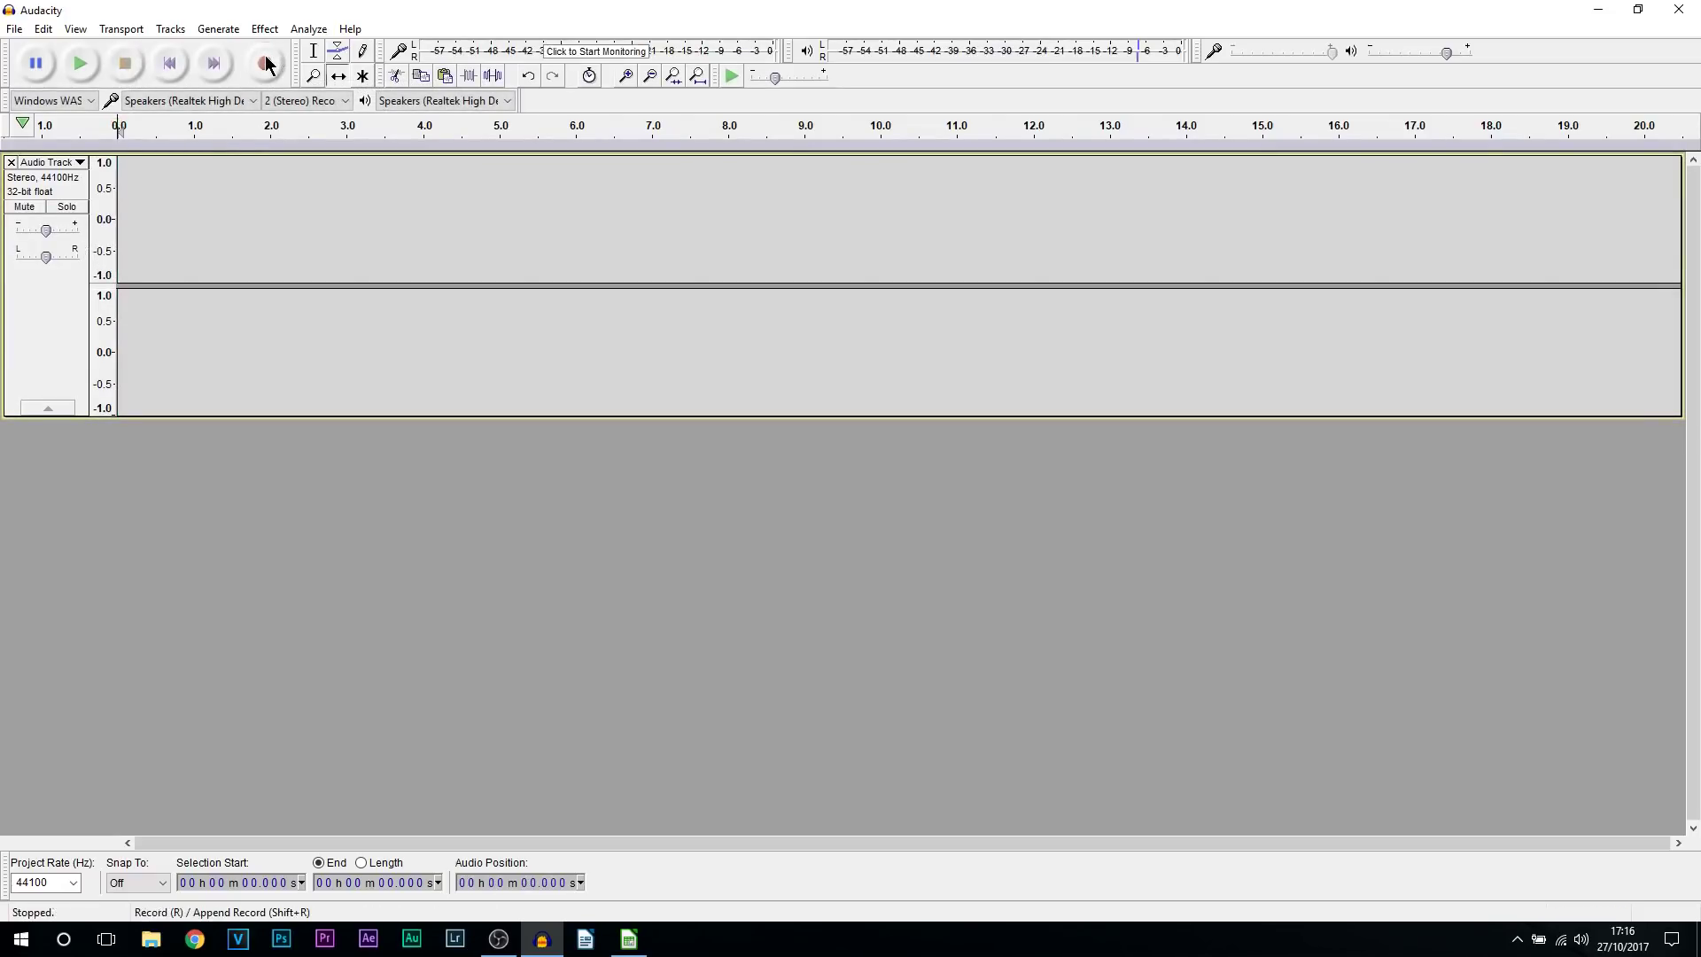
{"action": "left_click", "coordinate": [265, 62]}
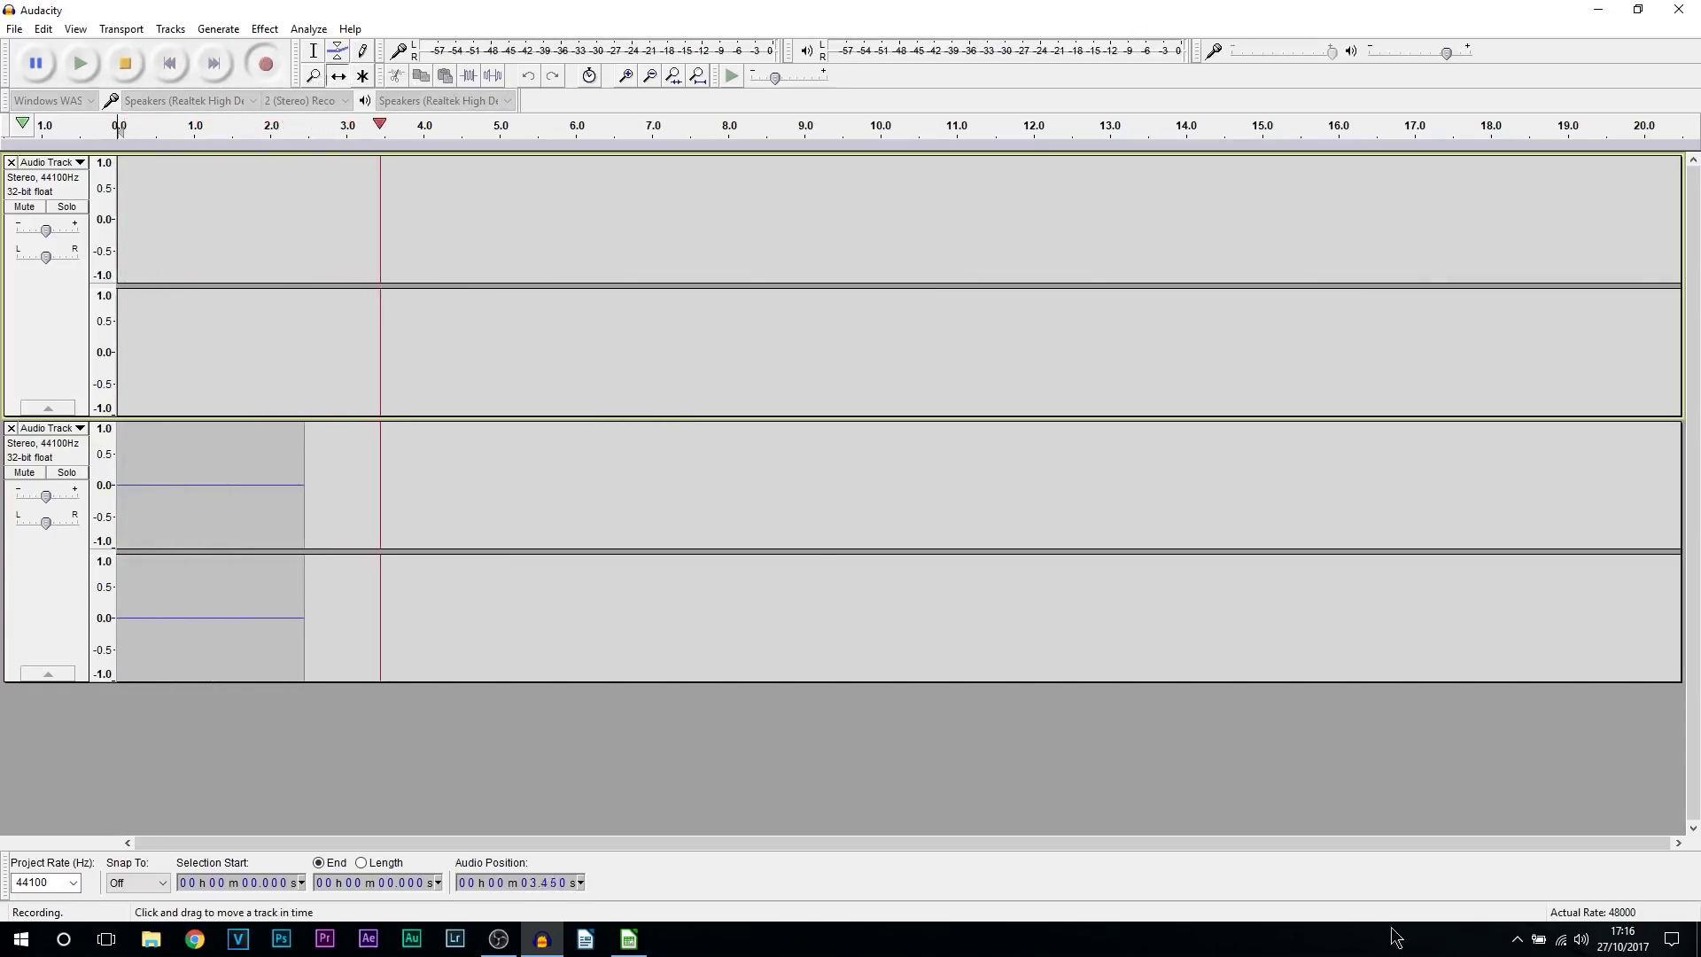
{"action": "left_click", "coordinate": [1558, 953]}
{"action": "left_click", "coordinate": [1582, 941]}
{"action": "left_click_drag", "start_coordinate": [1599, 896], "coordinate": [1570, 897]}
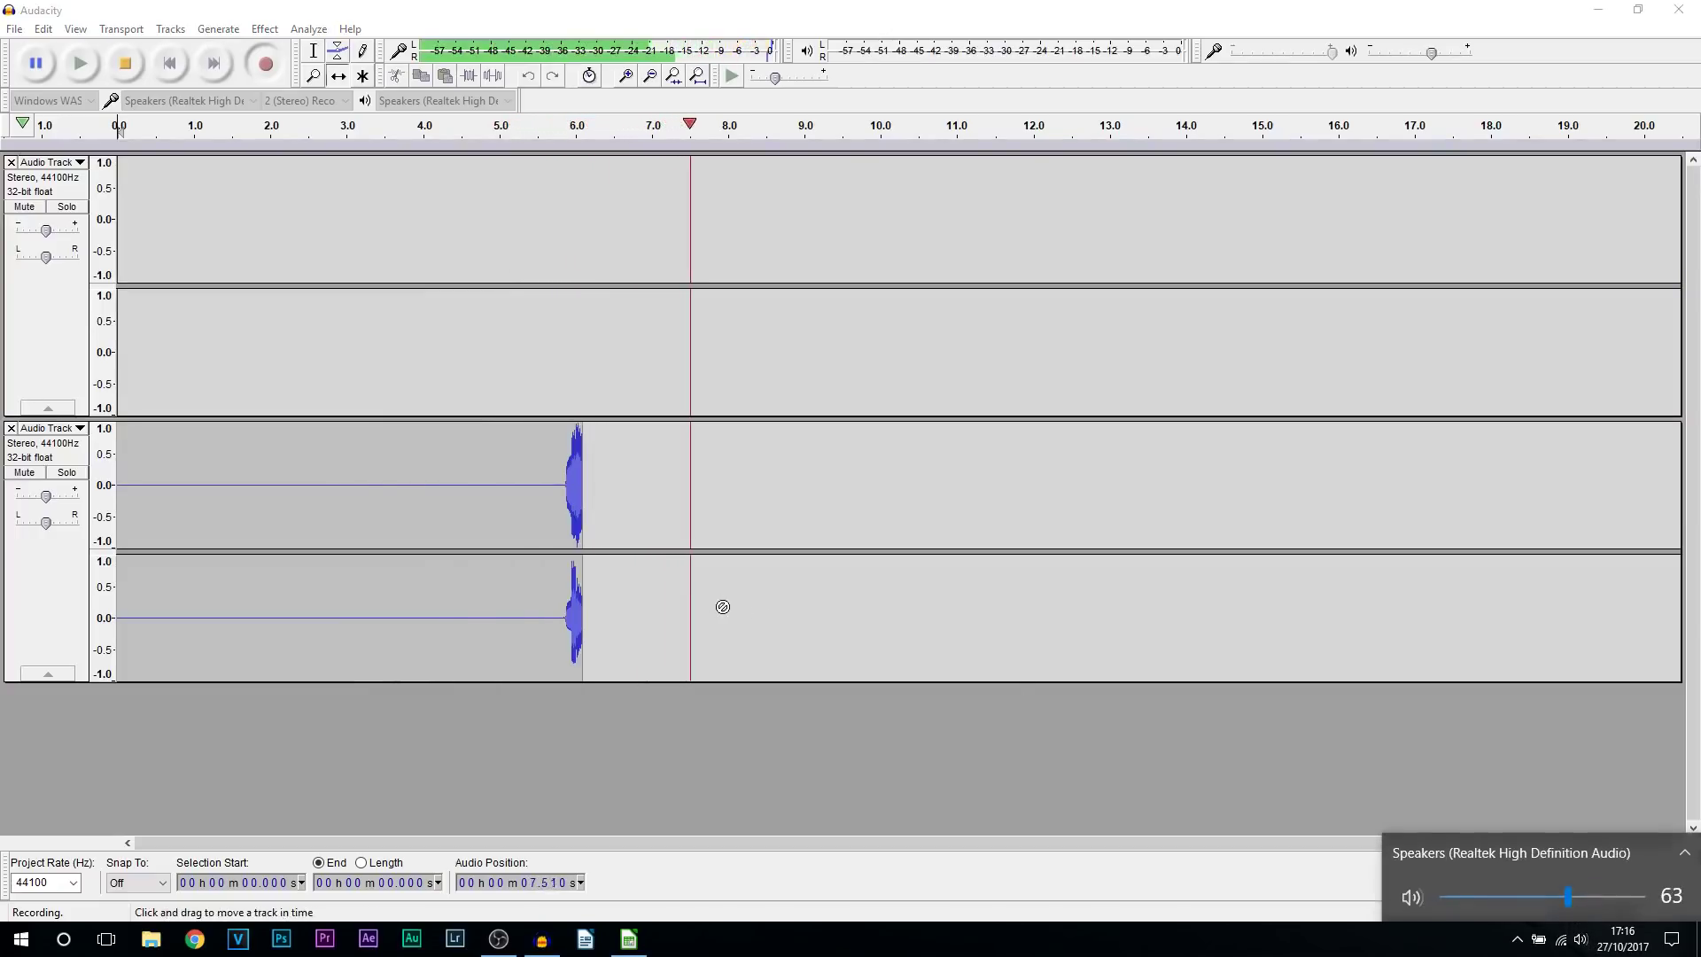
{"action": "left_click", "coordinate": [116, 79]}
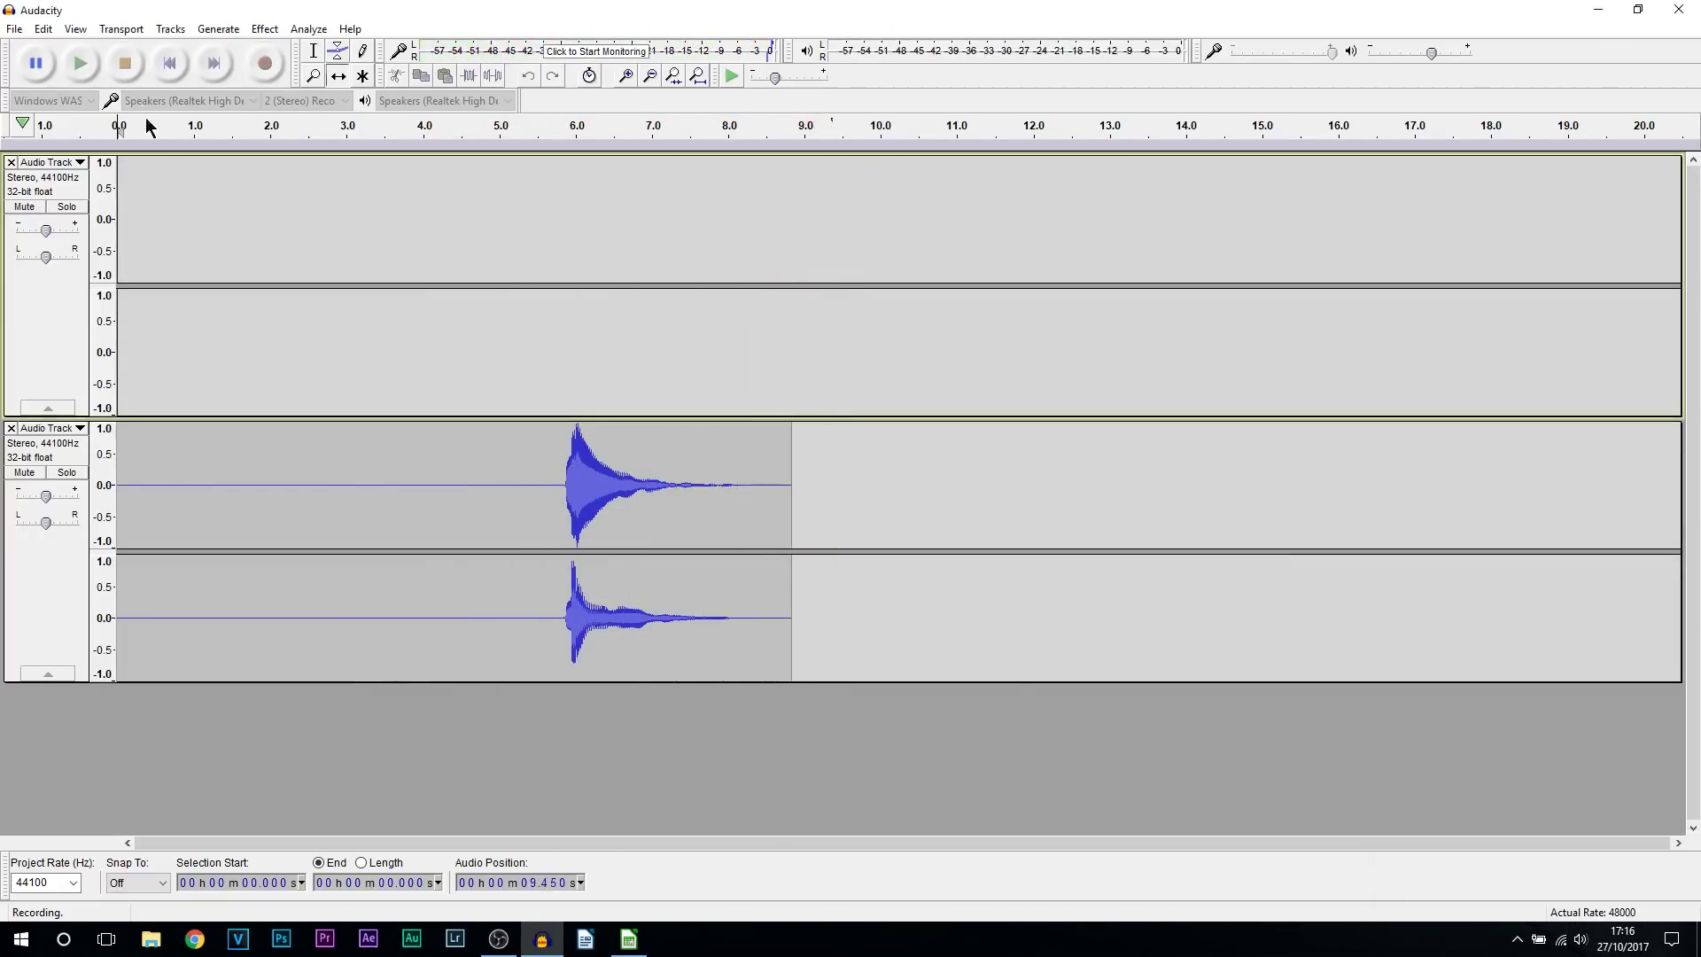
{"action": "left_click", "coordinate": [482, 144]}
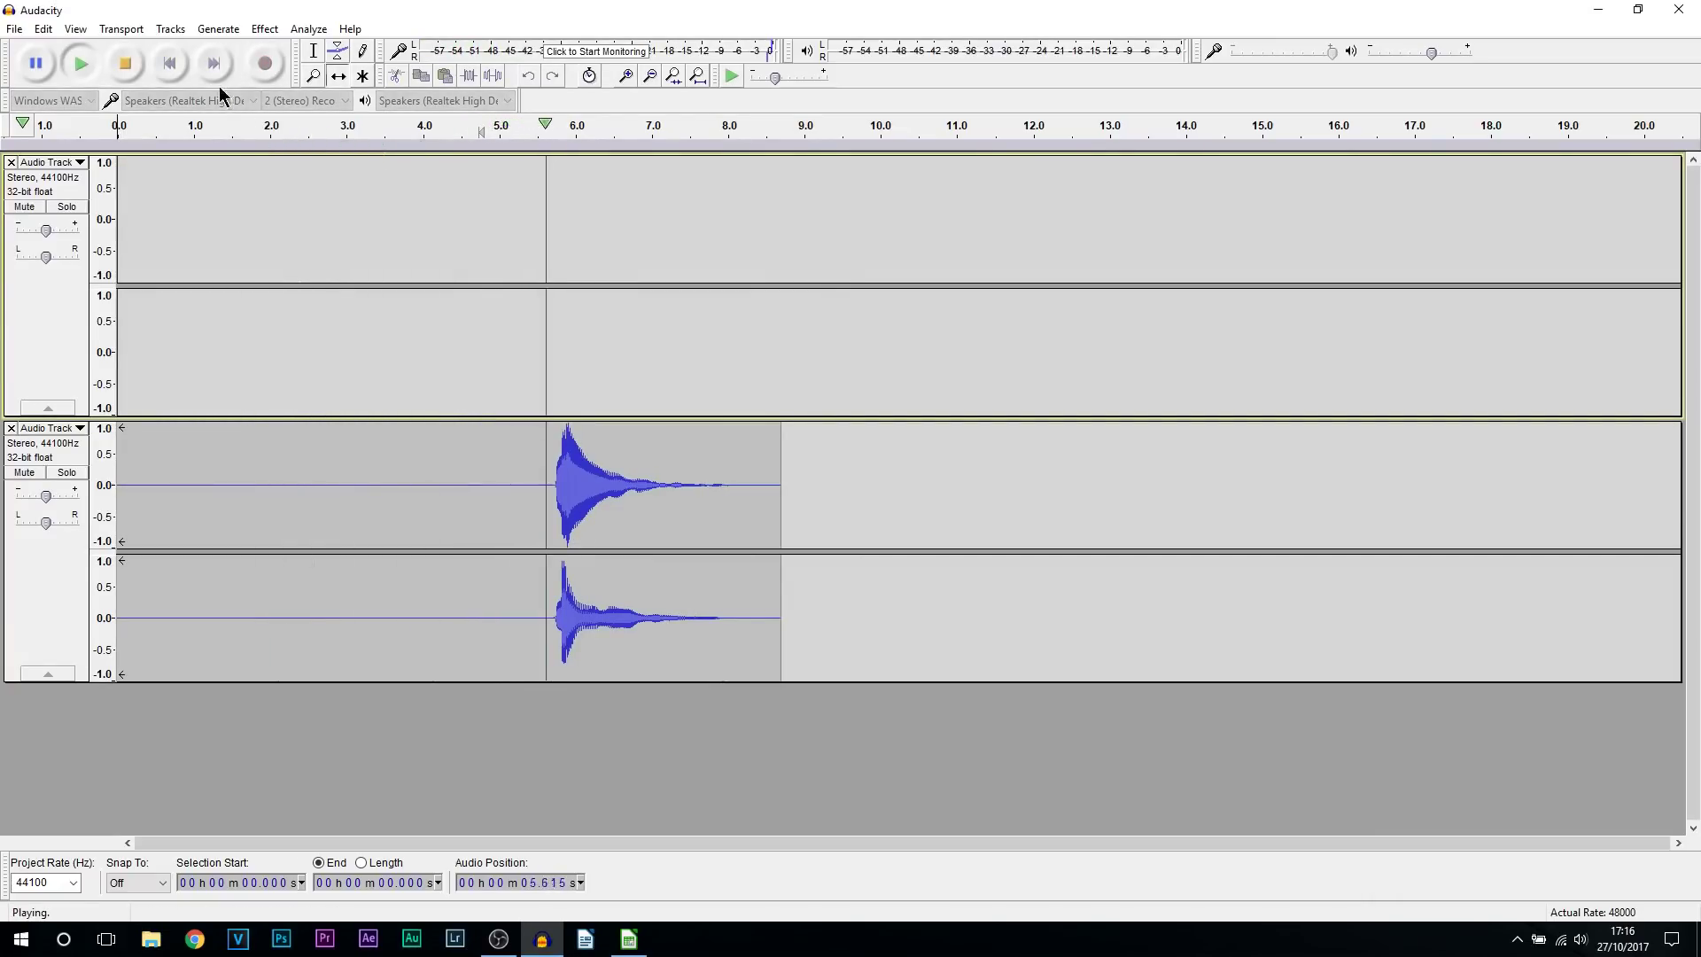
{"action": "left_click", "coordinate": [126, 63]}
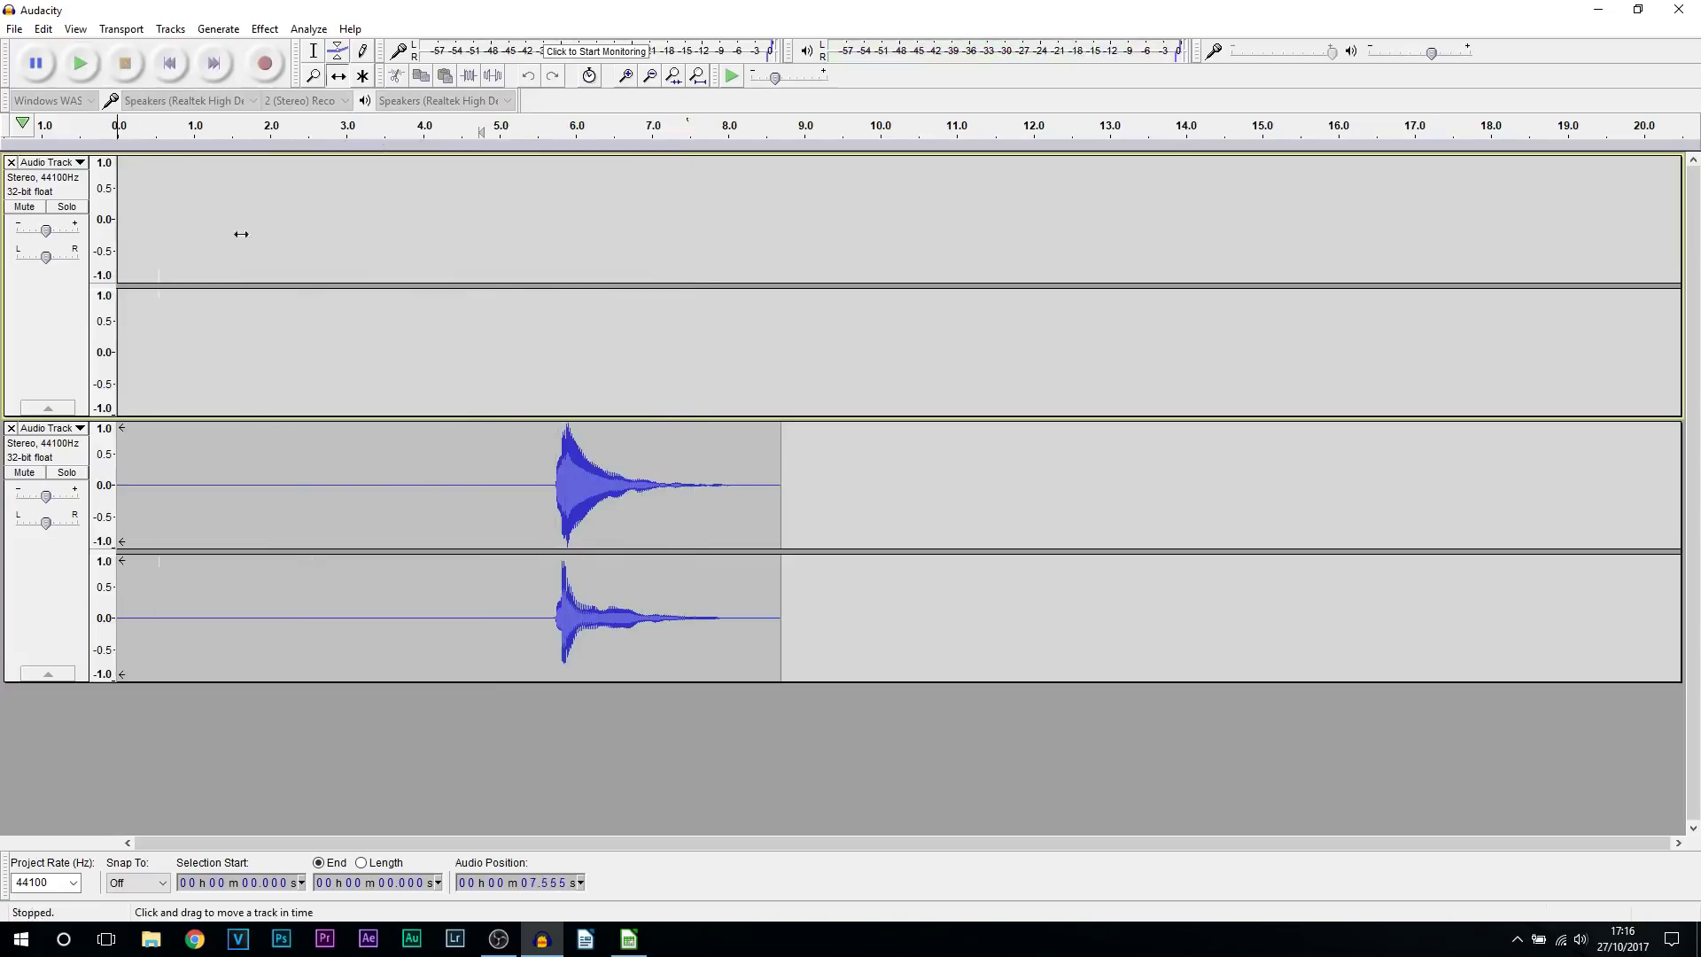